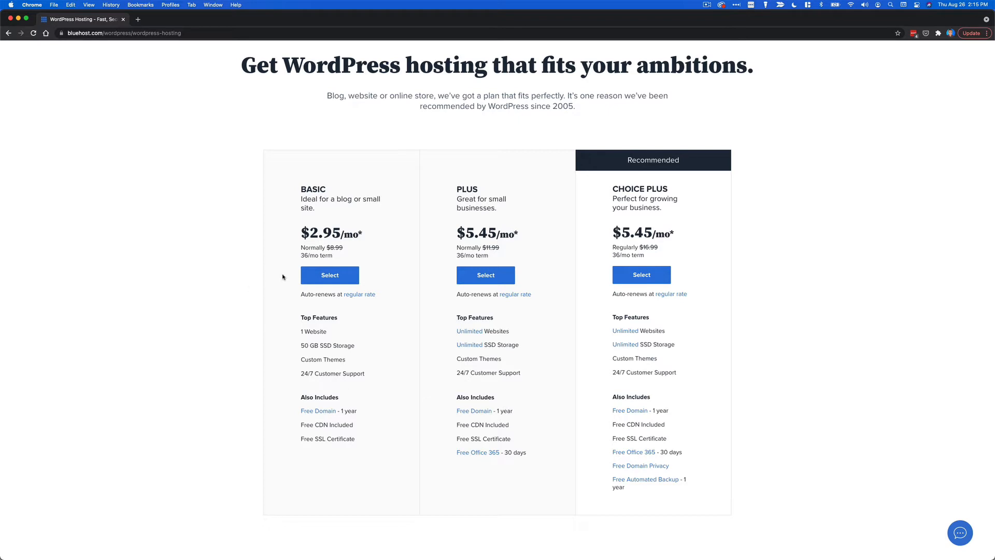
# Choose the Basic plan and register the new domain mycooltestsite.com with the .com extension.
pyautogui.click(343, 281)
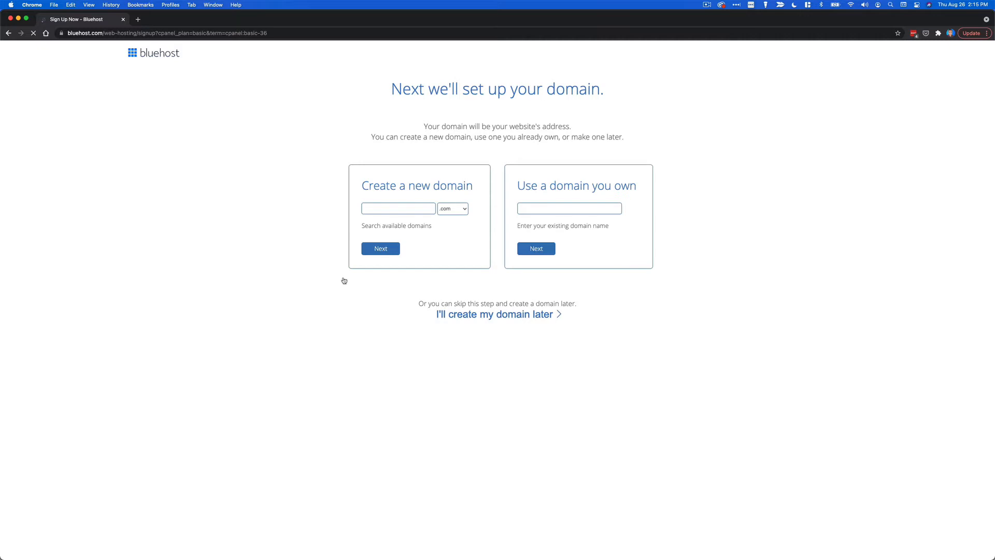
pyautogui.click(391, 209)
pyautogui.write('mycooltestsite')
pyautogui.click(449, 211)
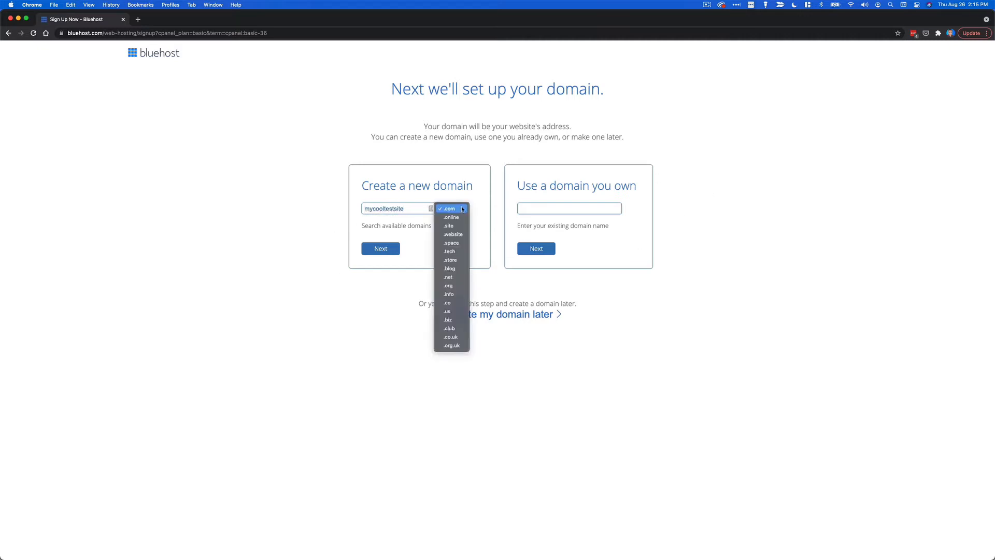
pyautogui.click(477, 200)
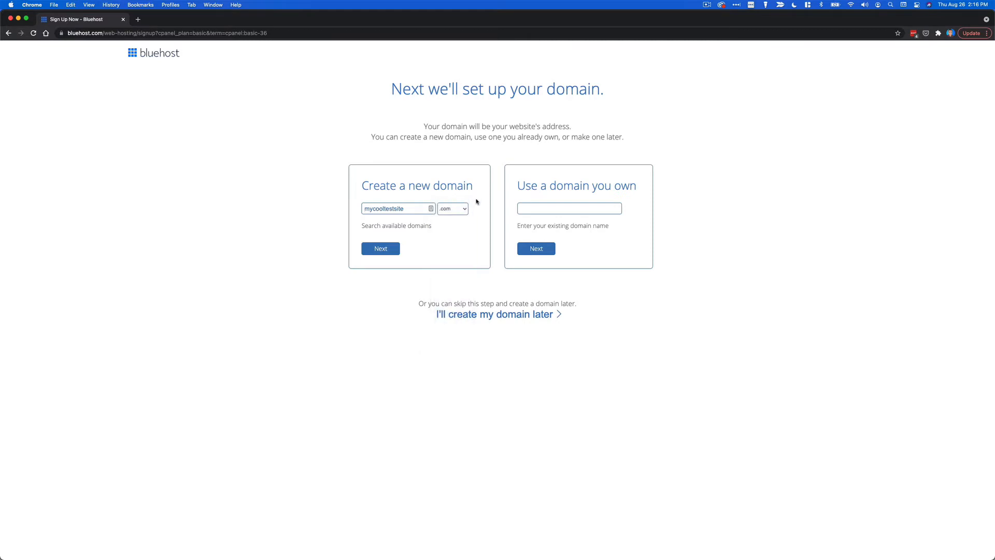
pyautogui.click(390, 251)
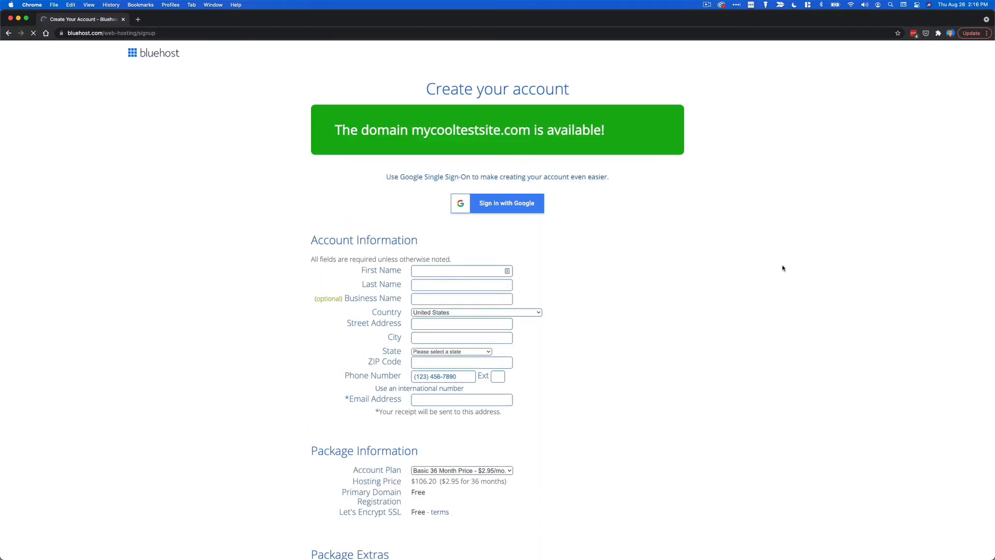
# Change the account plan to Basic 12 Month at $4.95/mo.
pyautogui.scroll(-5, 783, 303)
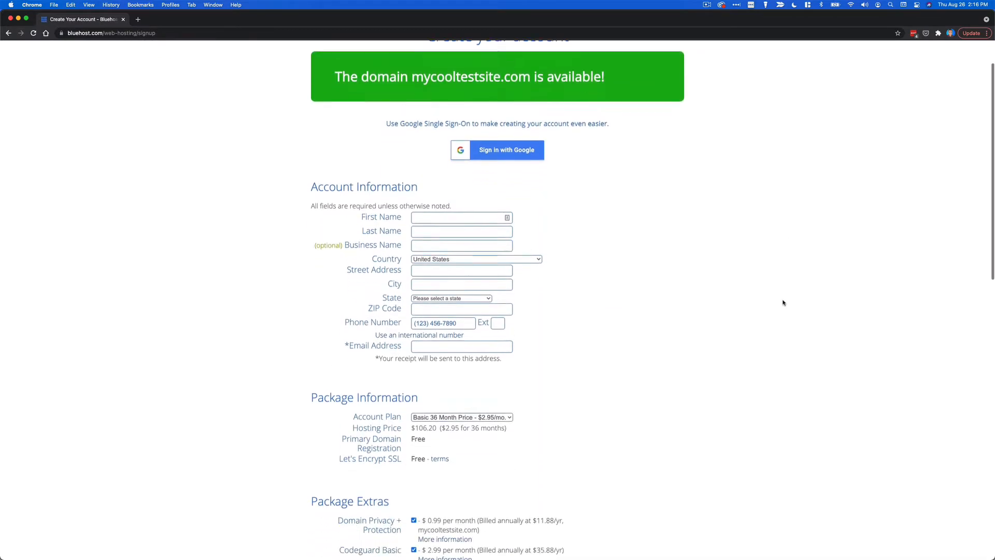
pyautogui.scroll(-1, 784, 303)
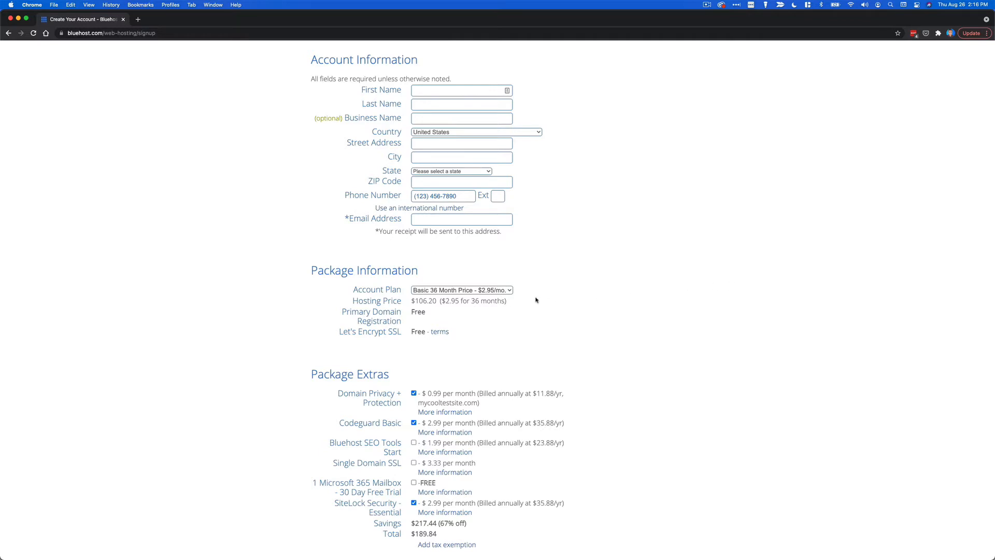
pyautogui.click(503, 291)
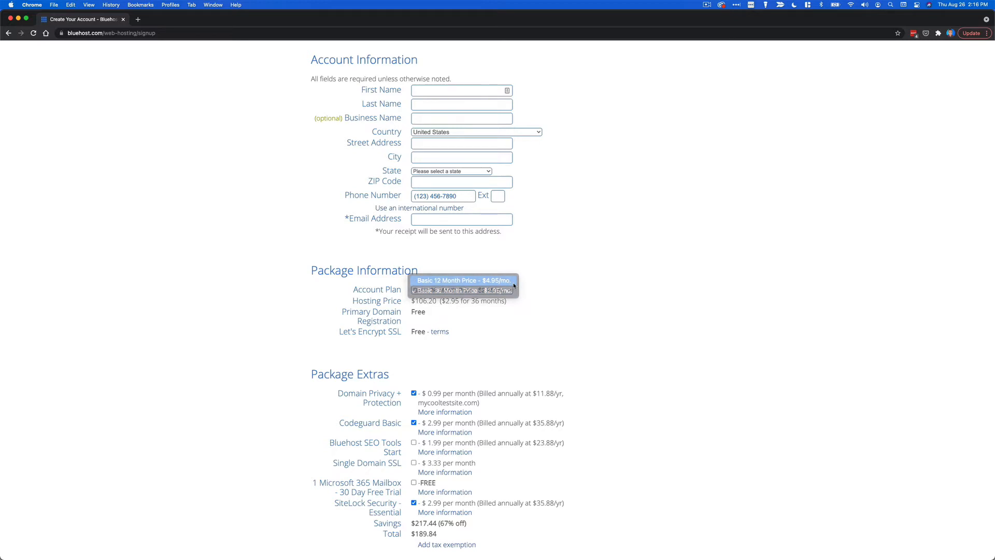
pyautogui.click(514, 283)
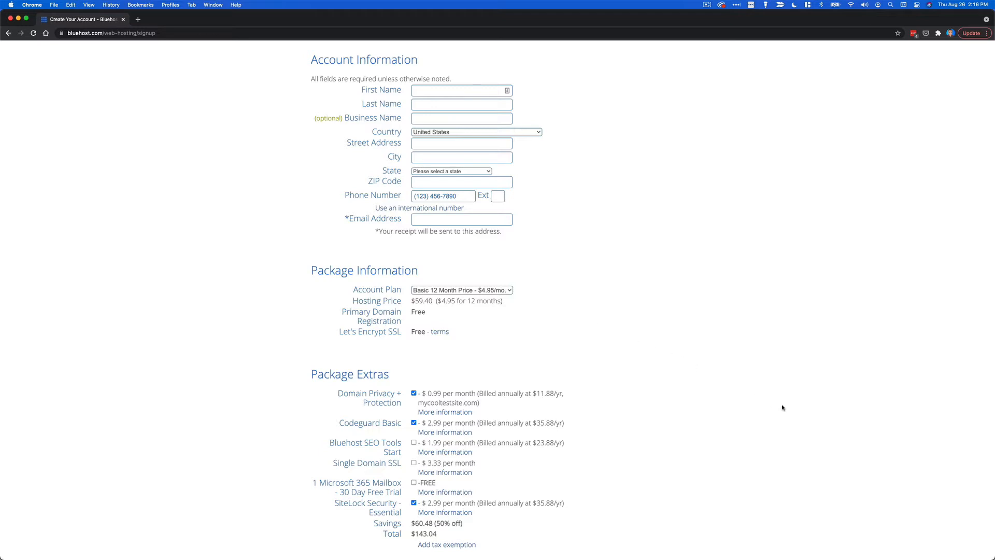
# Read the Domain Privacy + Protection details, then close them.
pyautogui.scroll(-5, 783, 408)
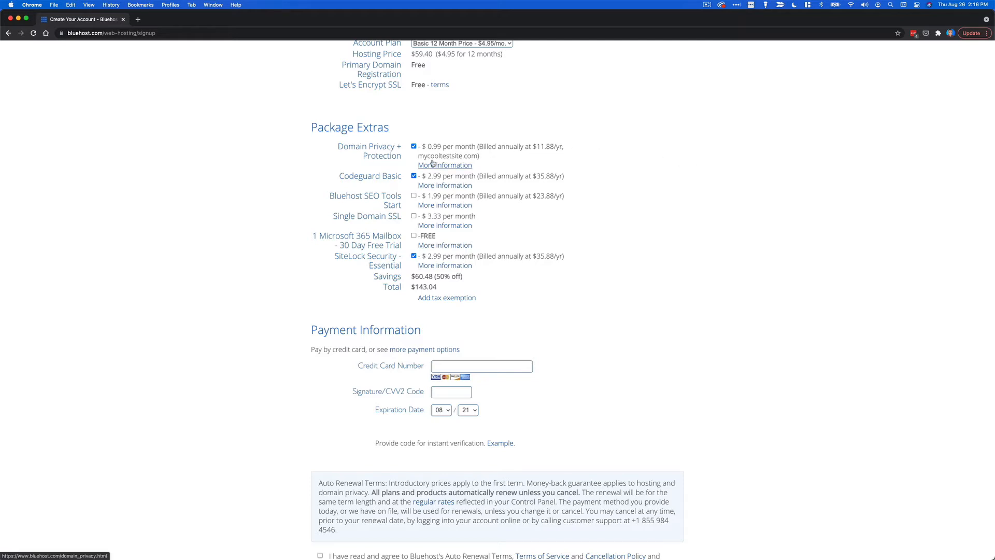
pyautogui.click(468, 169)
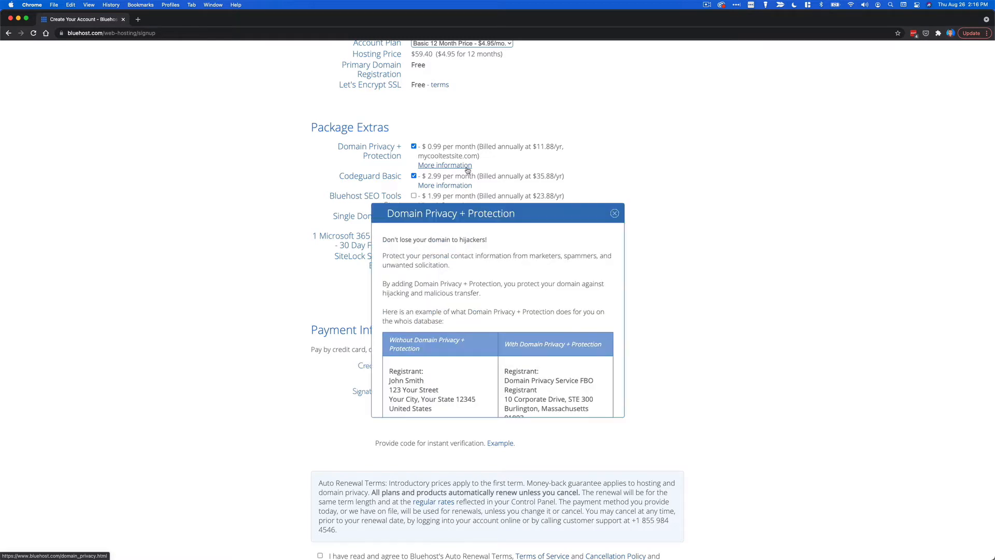
pyautogui.scroll(-4, 596, 340)
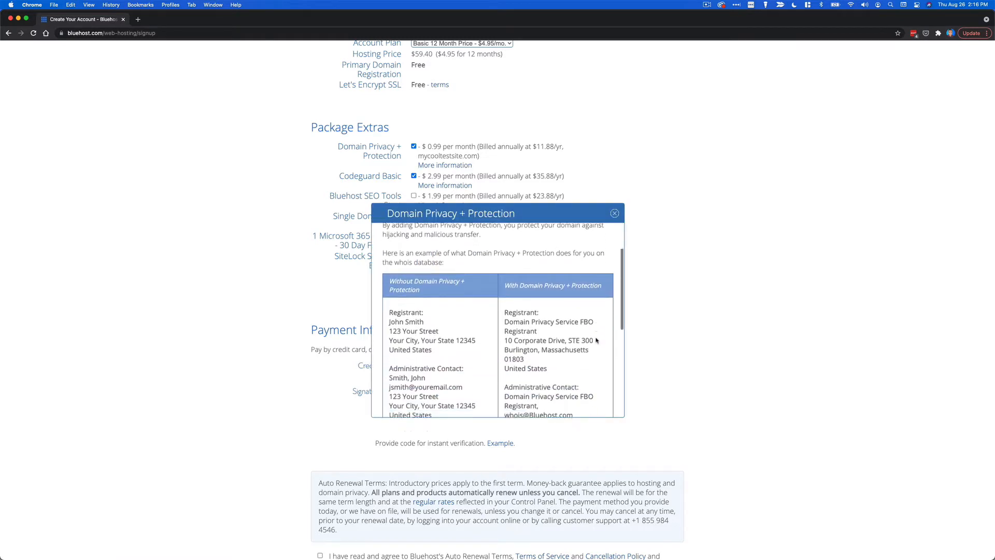
pyautogui.scroll(-1, 596, 340)
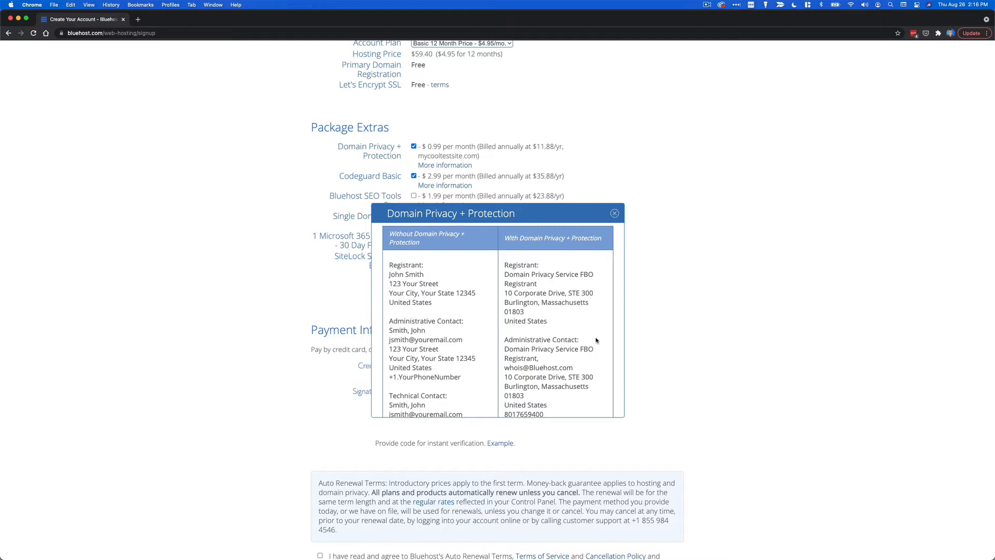
pyautogui.click(614, 214)
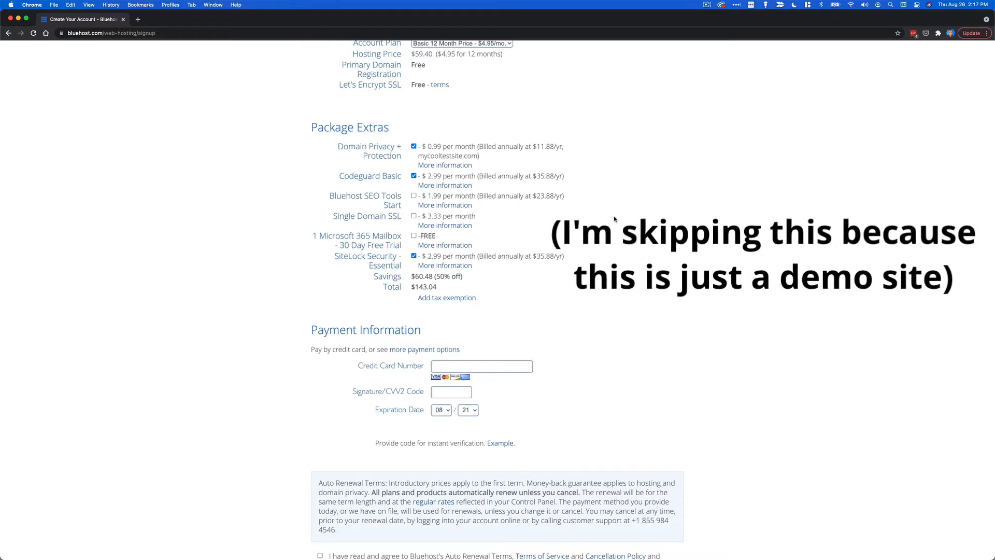
# Remove the Codeguard Basic and SiteLock Security extras, bringing the total to $71.28.
pyautogui.click(413, 176)
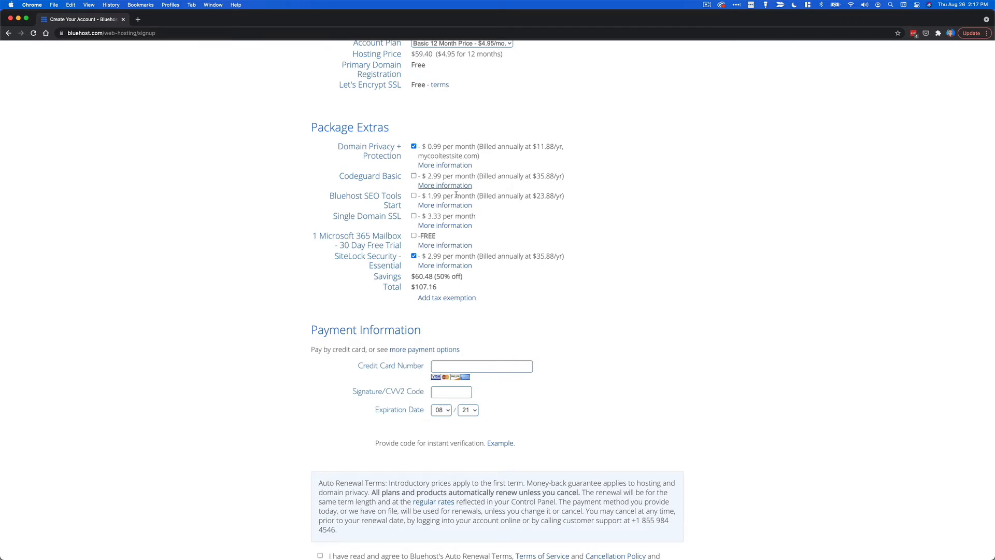
pyautogui.click(414, 256)
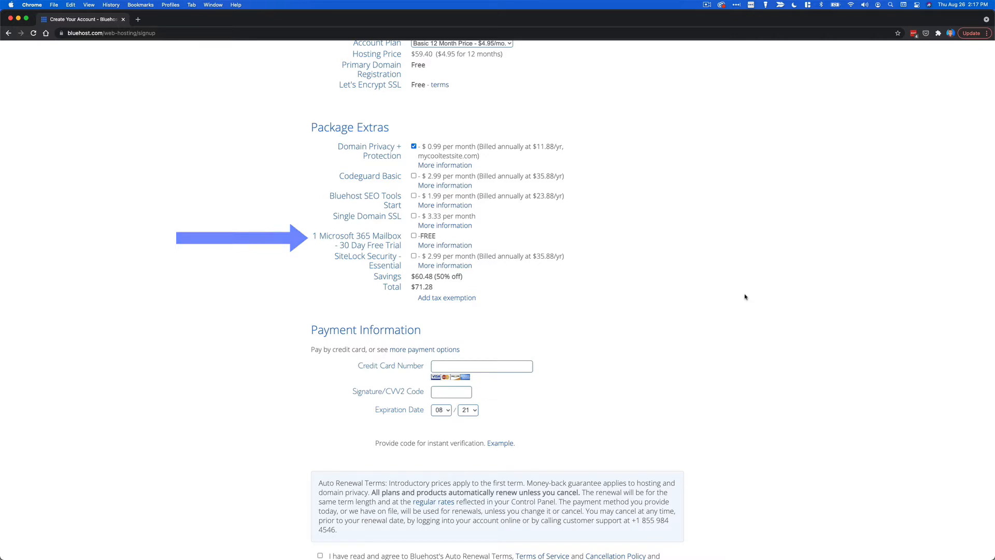
pyautogui.scroll(-1, 745, 299)
pyautogui.scroll(-3, 745, 299)
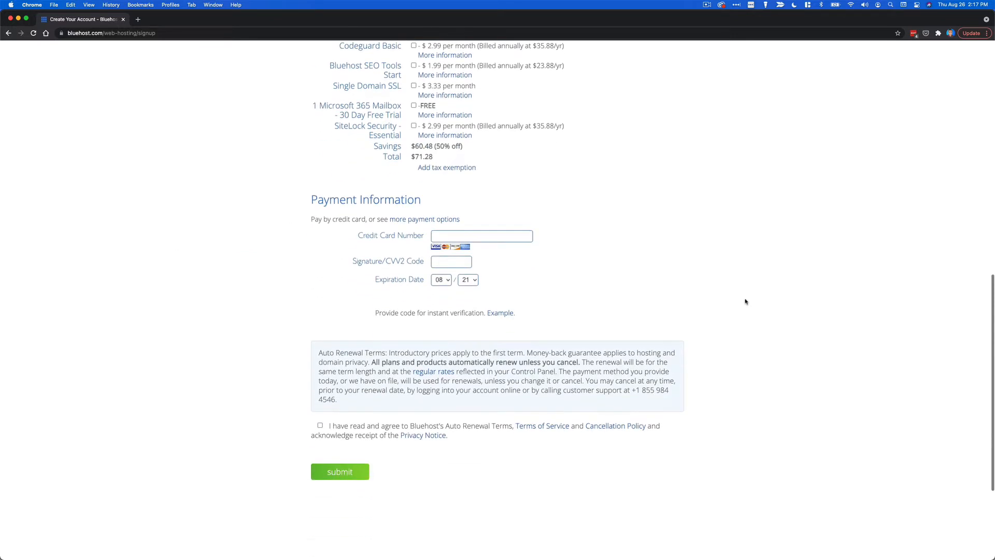
# Choose PayPal as the payment method and accept the renewal terms and policies.
pyautogui.click(456, 210)
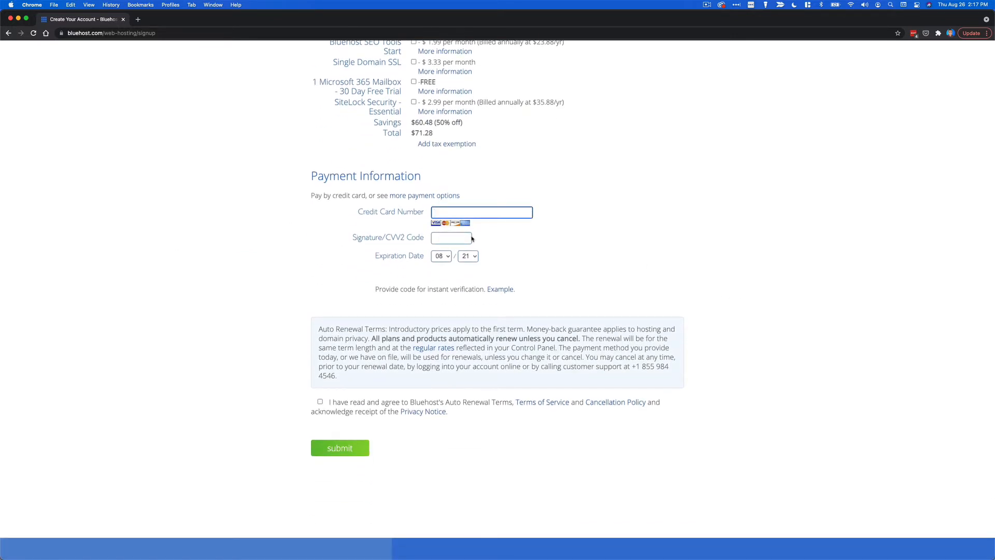
pyautogui.click(526, 264)
pyautogui.click(418, 196)
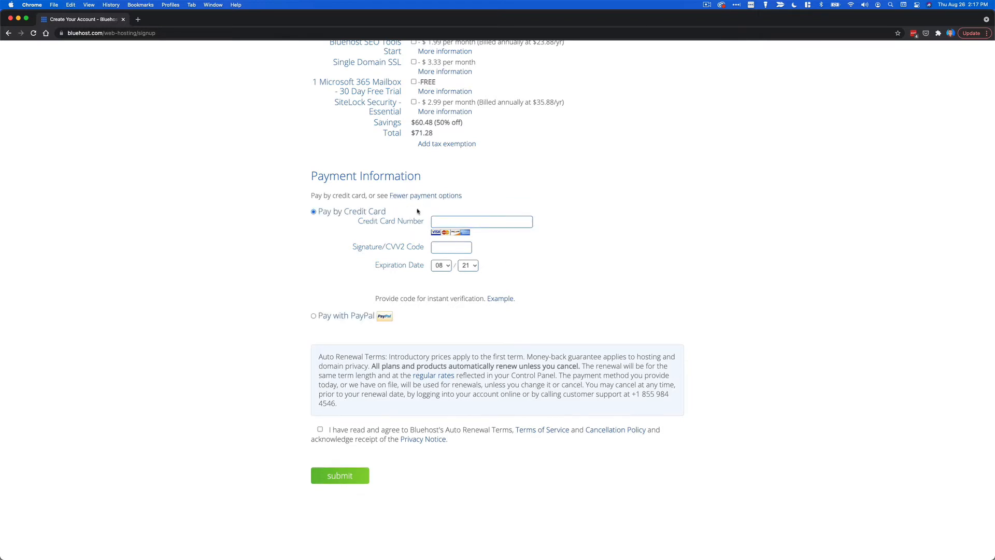
pyautogui.click(335, 318)
pyautogui.click(425, 196)
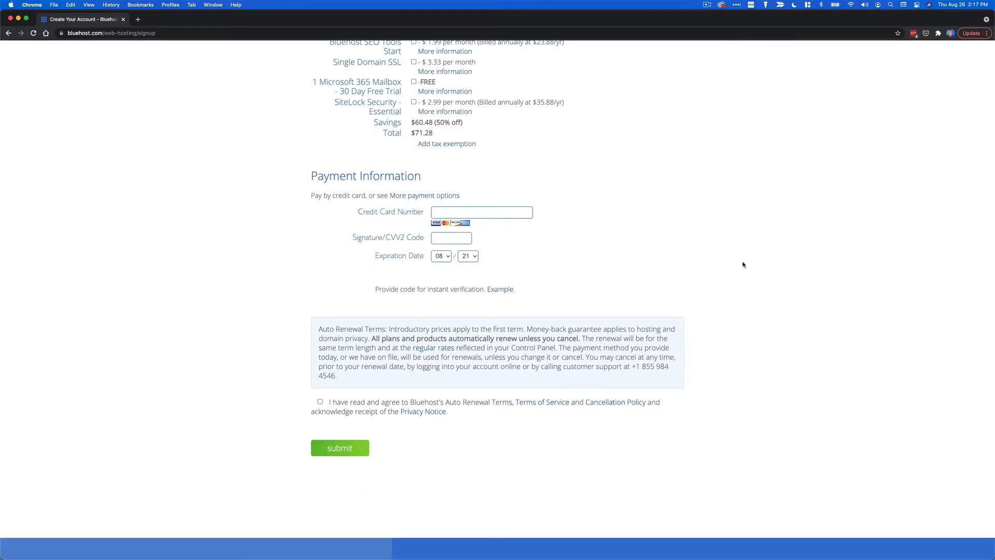
pyautogui.click(320, 402)
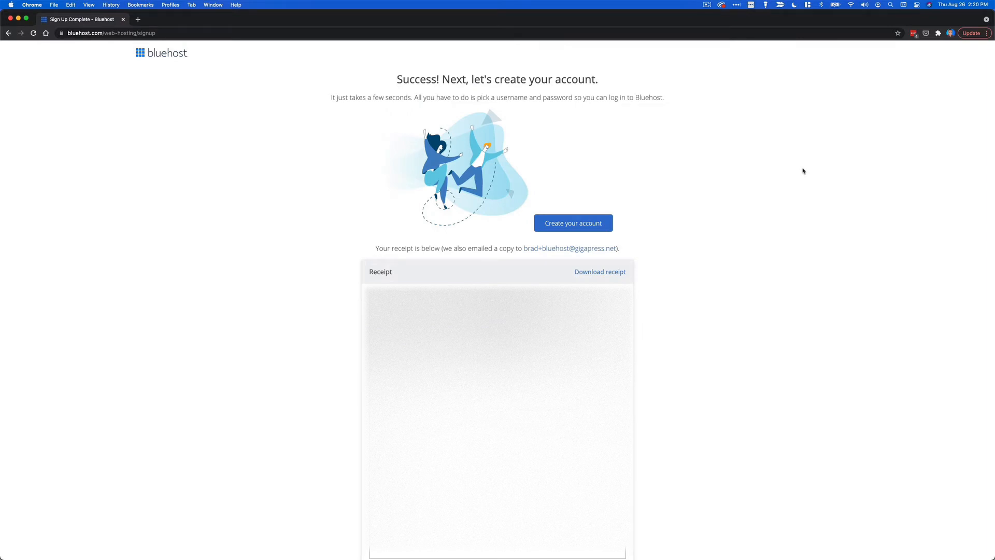
# Create the mycooltestsite.com account login by entering and retyping a password.
pyautogui.click(573, 223)
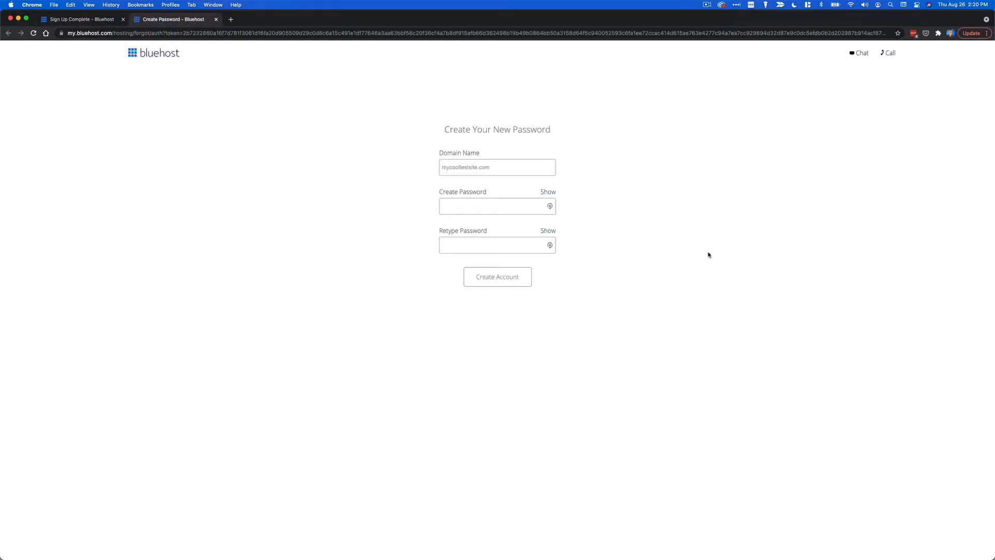
pyautogui.click(549, 207)
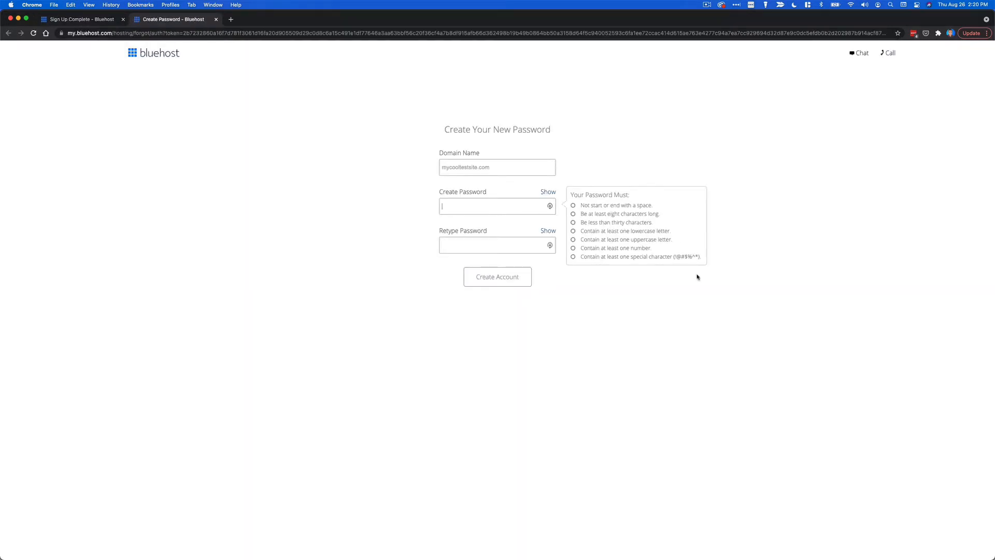
pyautogui.write('•••••••••••••')
pyautogui.press('Tab')
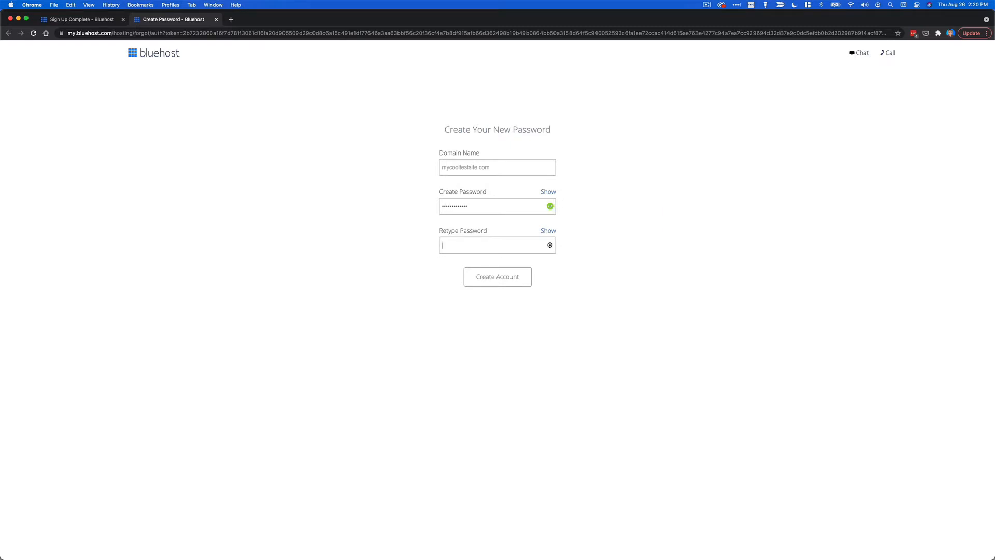
pyautogui.write('•••••••••••••')
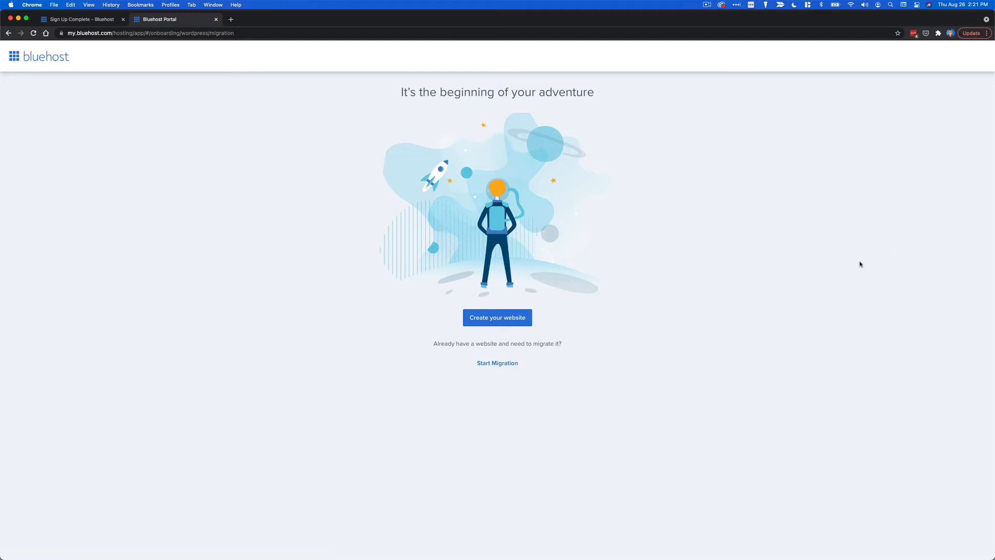
# Start a new website, skip the three onboarding questions, choose WordPress, and skip theme selection.
pyautogui.click(497, 318)
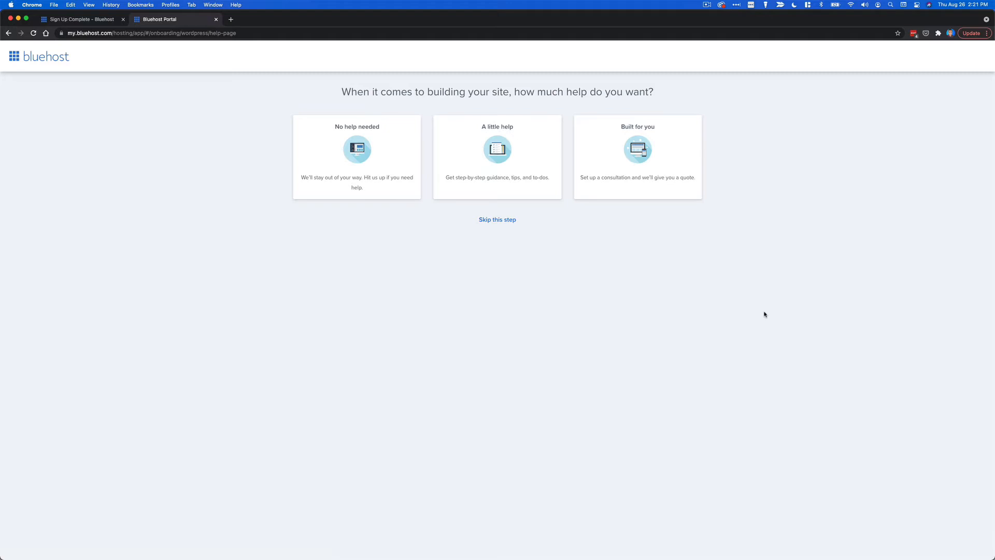
pyautogui.click(507, 221)
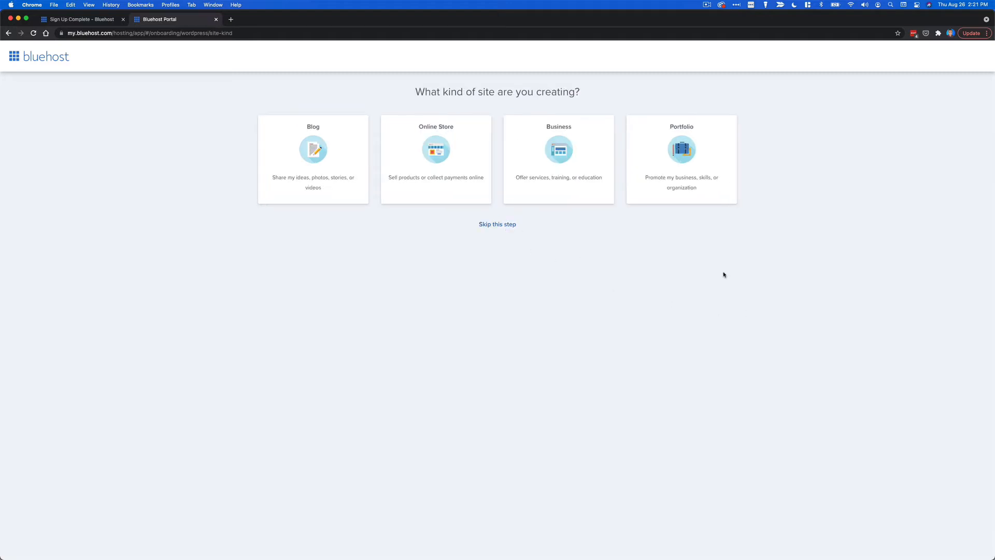
pyautogui.click(505, 229)
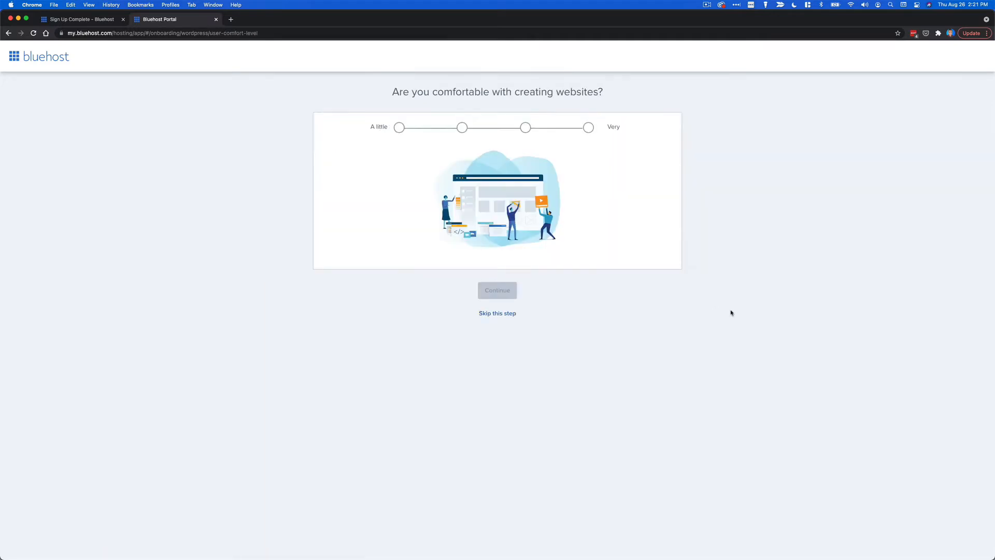
pyautogui.click(509, 315)
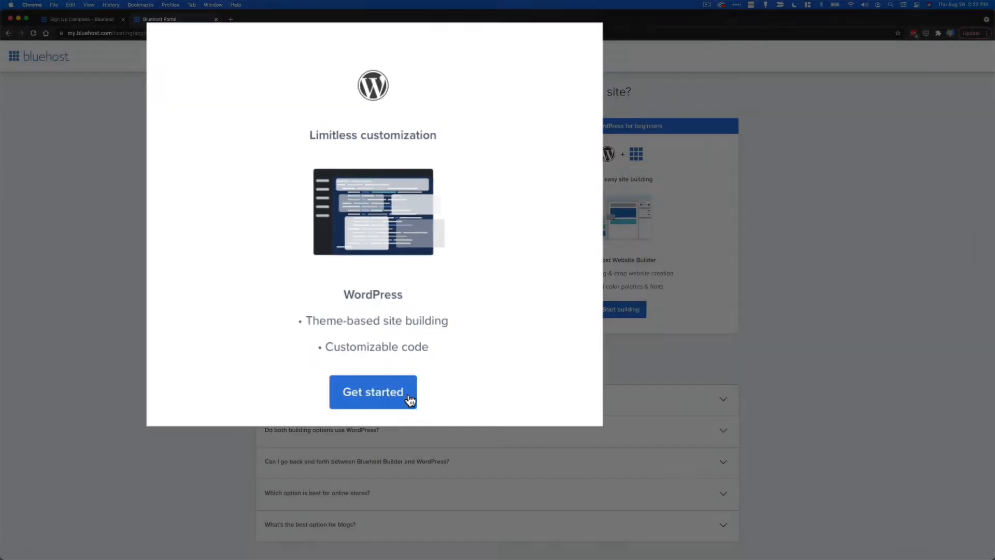
pyautogui.click(391, 312)
pyautogui.click(497, 279)
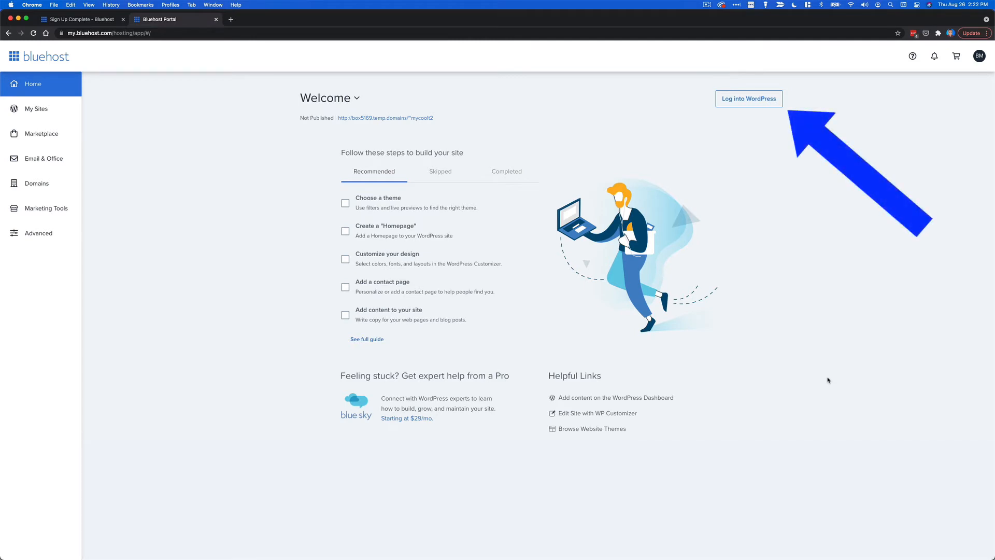
# Open the site's WordPress admin from the Bluehost portal.
pyautogui.click(758, 99)
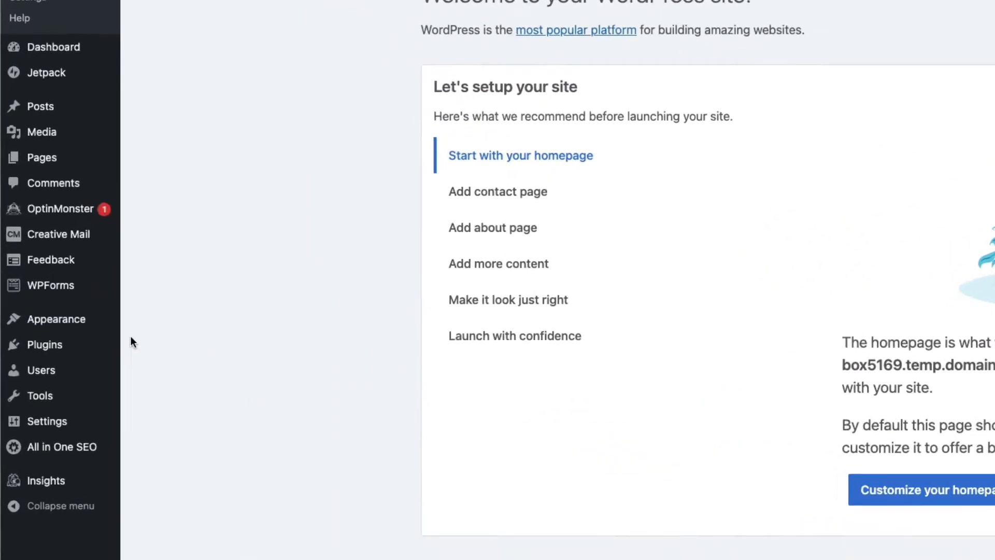
pyautogui.moveTo(41, 314)
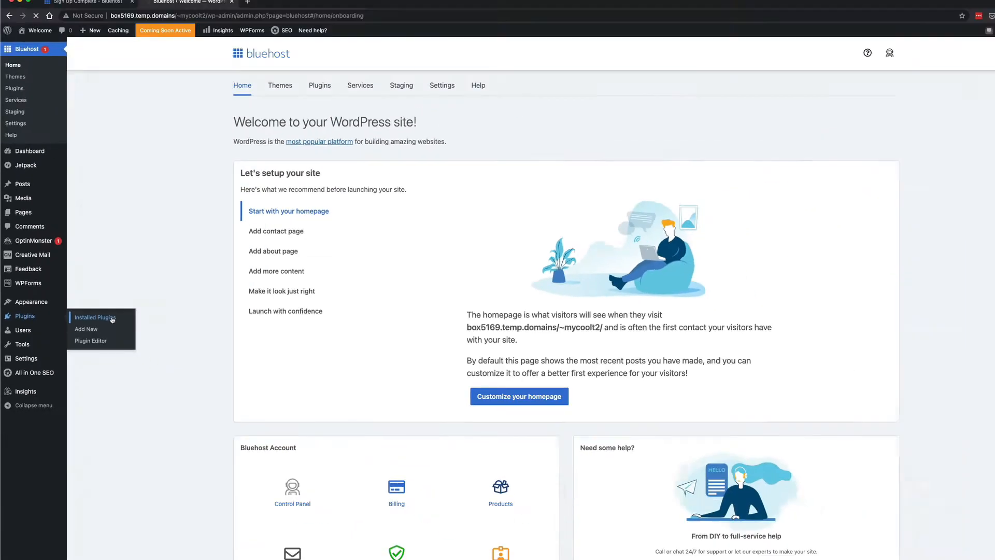
# Bulk-deactivate all the installed plugins.
pyautogui.click(217, 357)
pyautogui.scroll(-10, 387, 350)
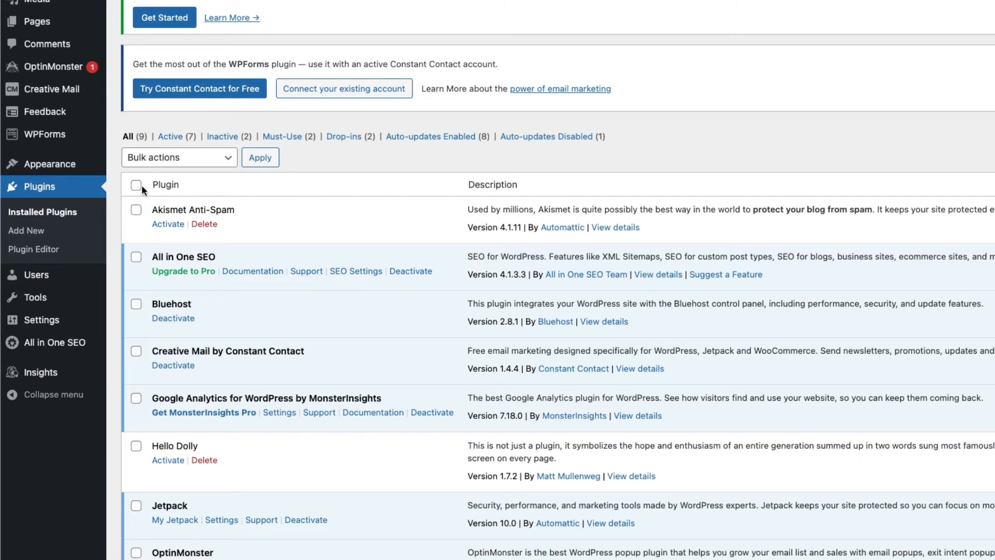
pyautogui.click(137, 186)
pyautogui.click(224, 168)
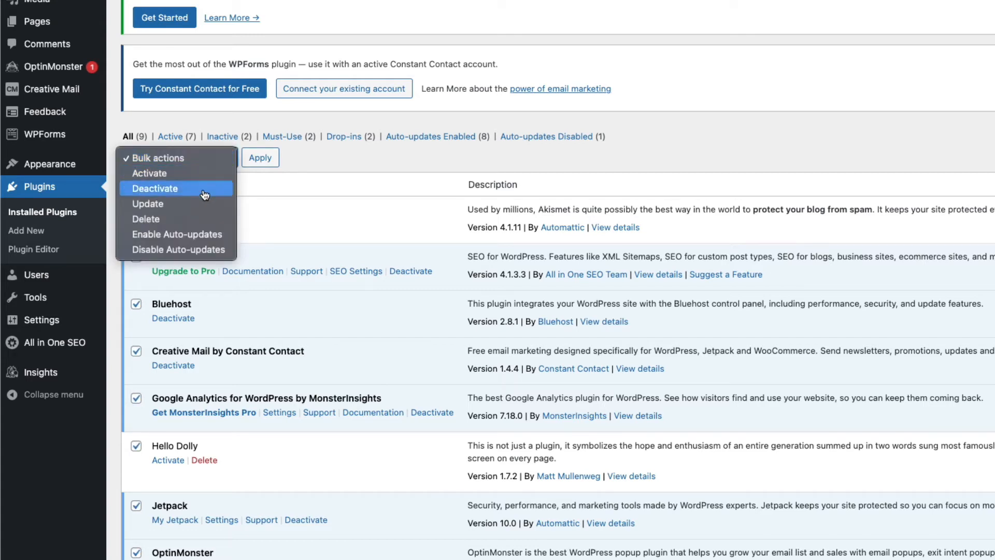
pyautogui.click(205, 189)
pyautogui.click(260, 169)
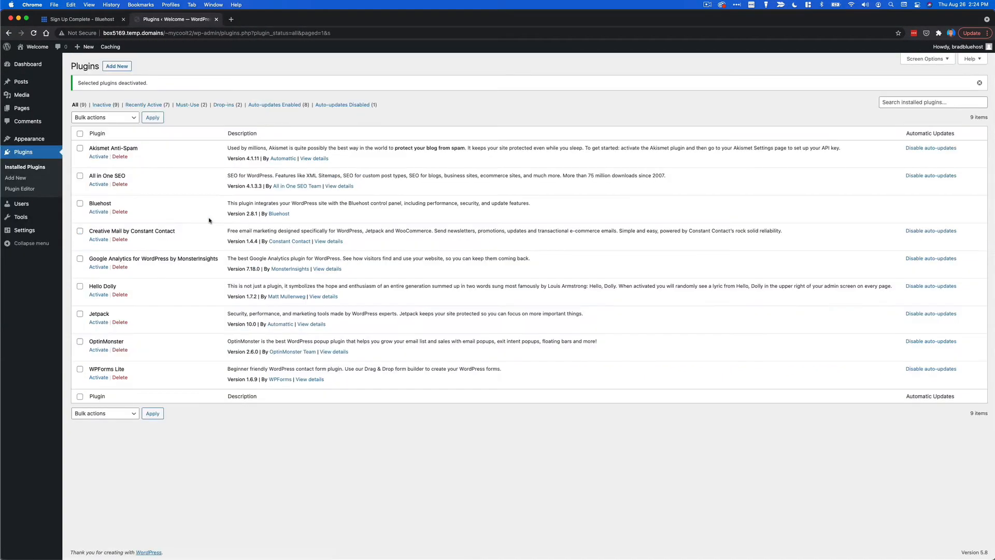
# Bulk-delete all the plugins, confirm the deletion, and return to the Dashboard.
pyautogui.click(80, 133)
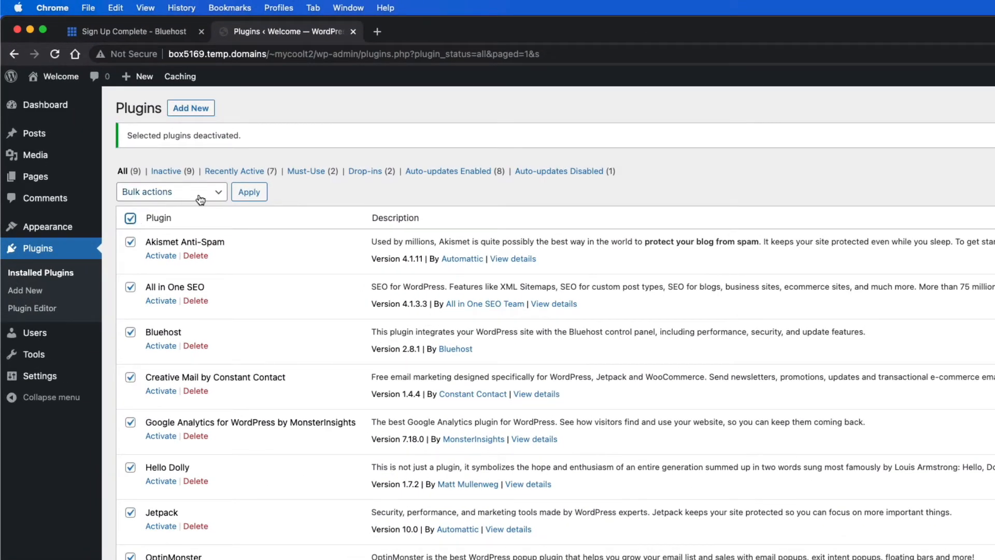
pyautogui.click(200, 200)
pyautogui.click(196, 251)
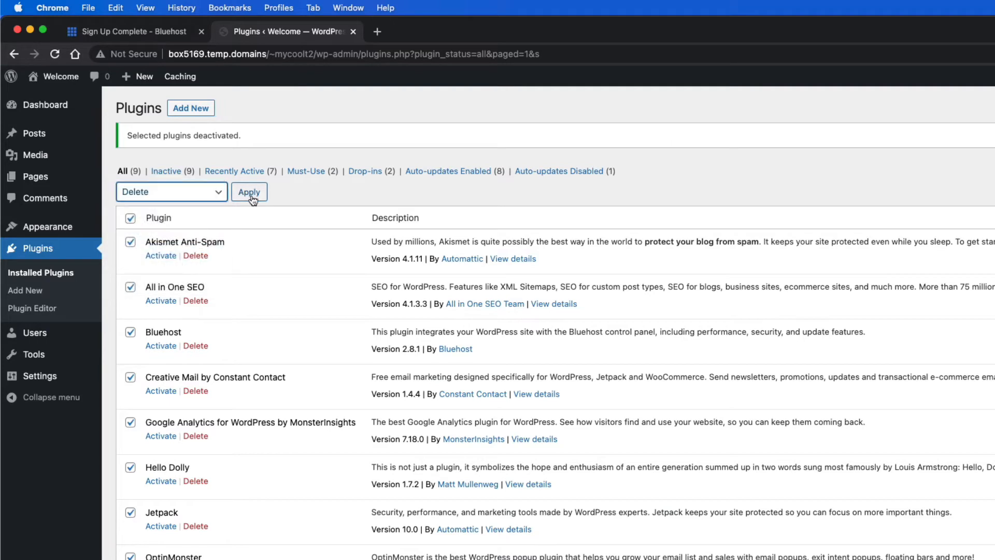
pyautogui.click(253, 200)
pyautogui.click(936, 155)
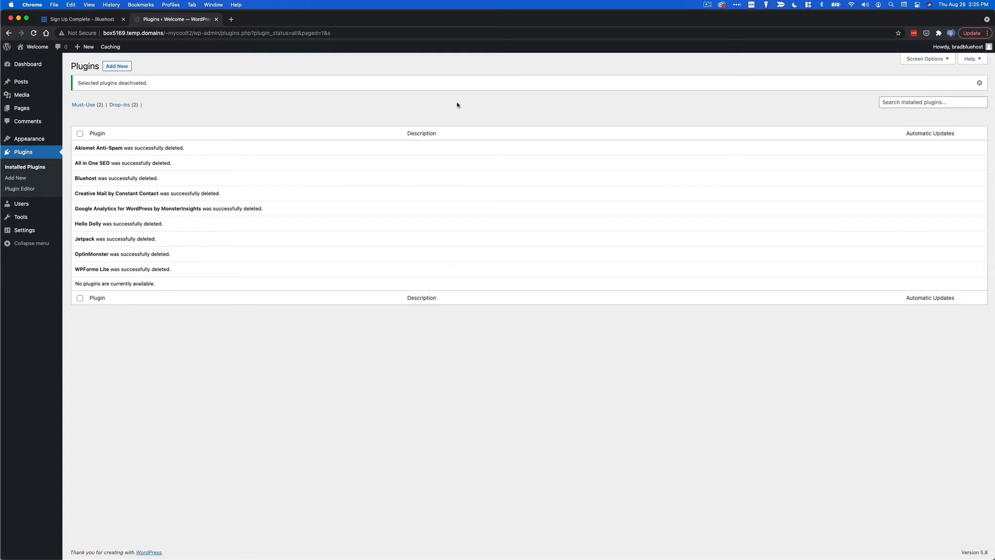
pyautogui.click(41, 66)
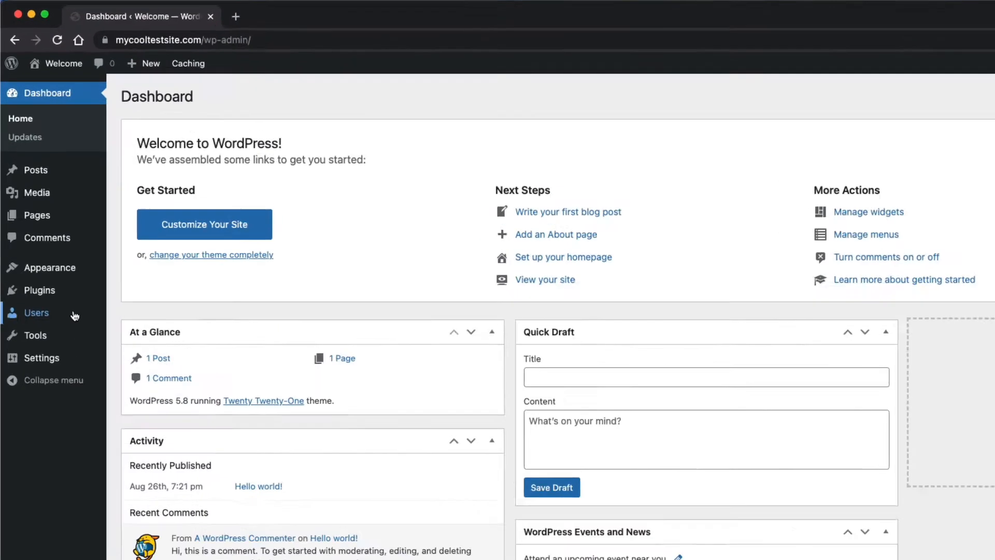
# Open the user profile page and generate a new password.
pyautogui.moveTo(37, 195)
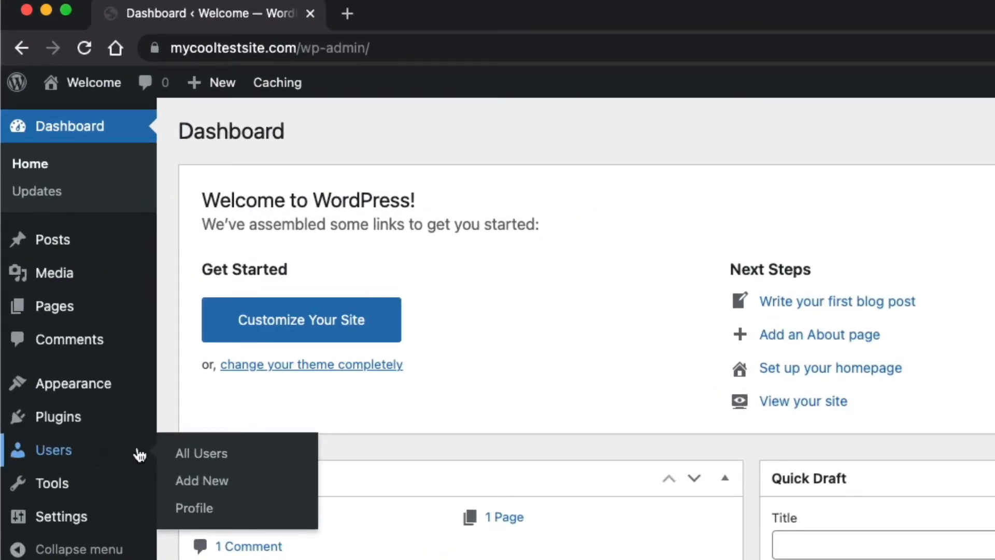
pyautogui.click(230, 517)
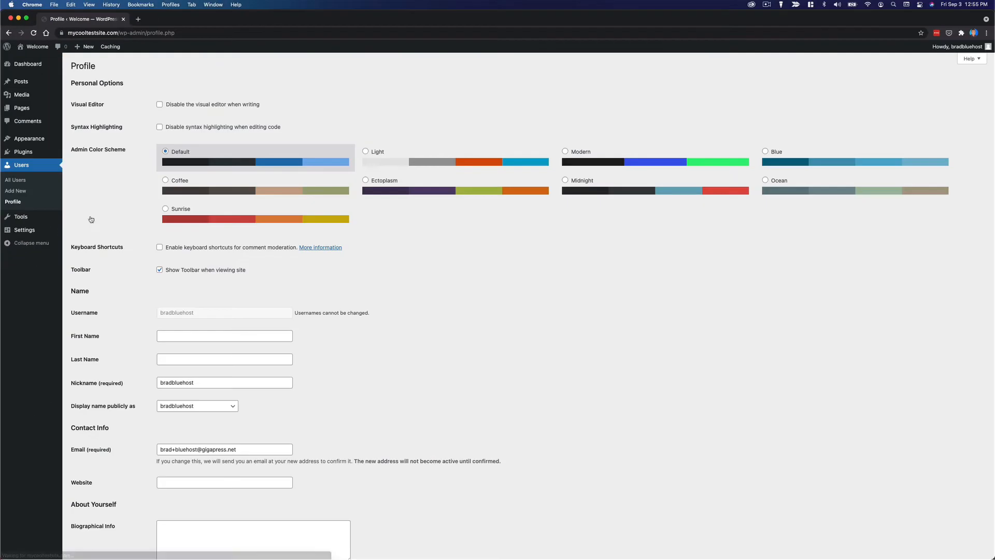
pyautogui.scroll(-6, 335, 357)
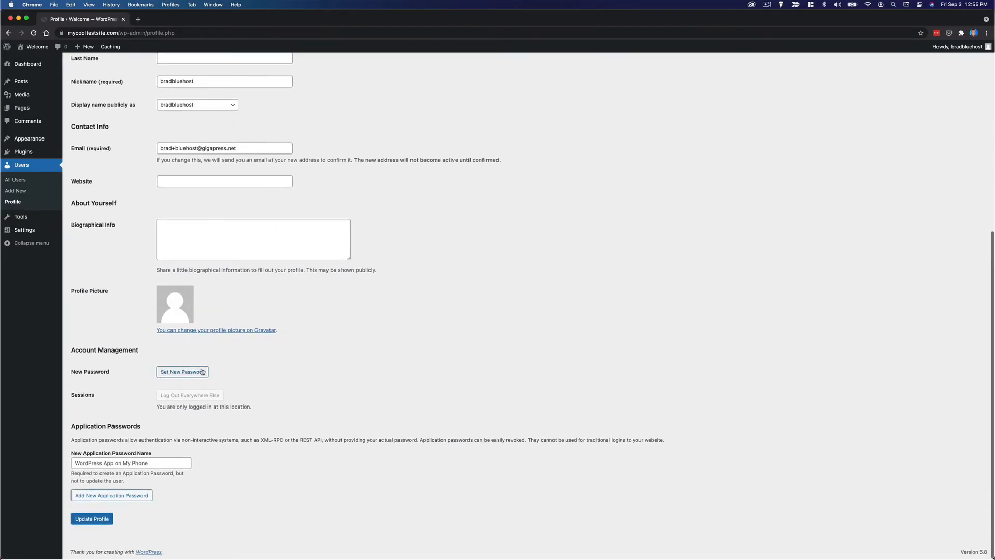
pyautogui.click(200, 372)
pyautogui.scroll(-1, 363, 368)
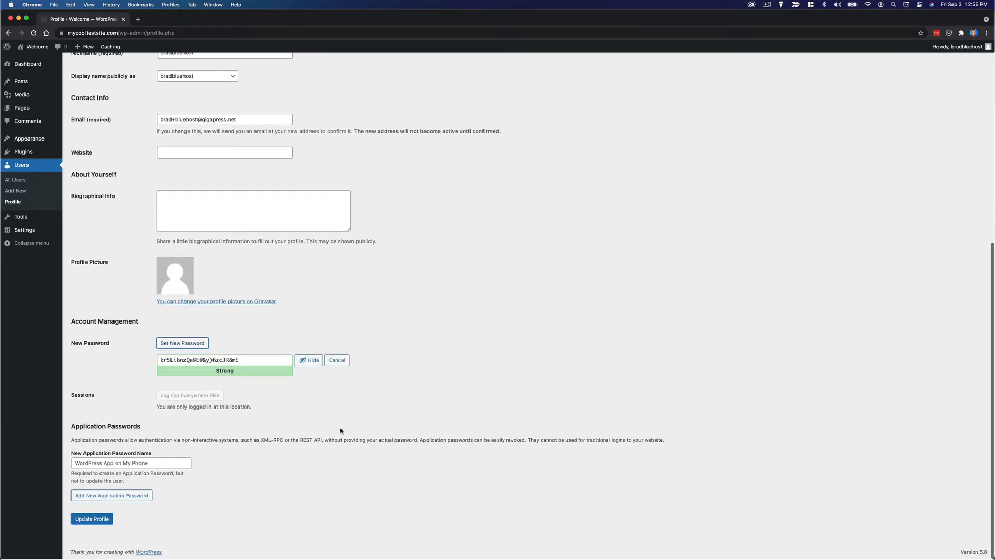
# Replace the generated password with your own and update the profile.
pyautogui.tripleClick(234, 360)
pyautogui.press('BackSpace')
pyautogui.click(309, 360)
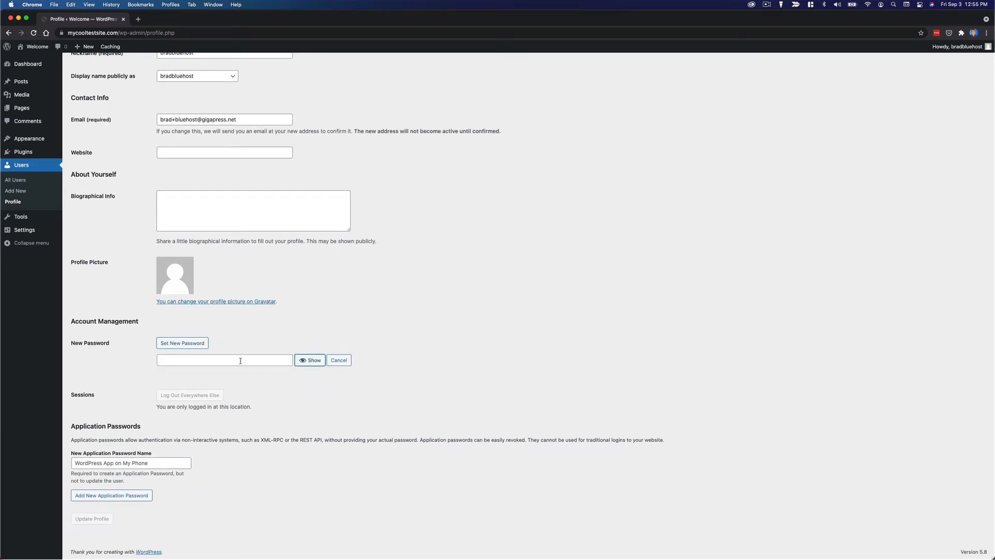
pyautogui.click(241, 360)
pyautogui.write('•••••••••••••')
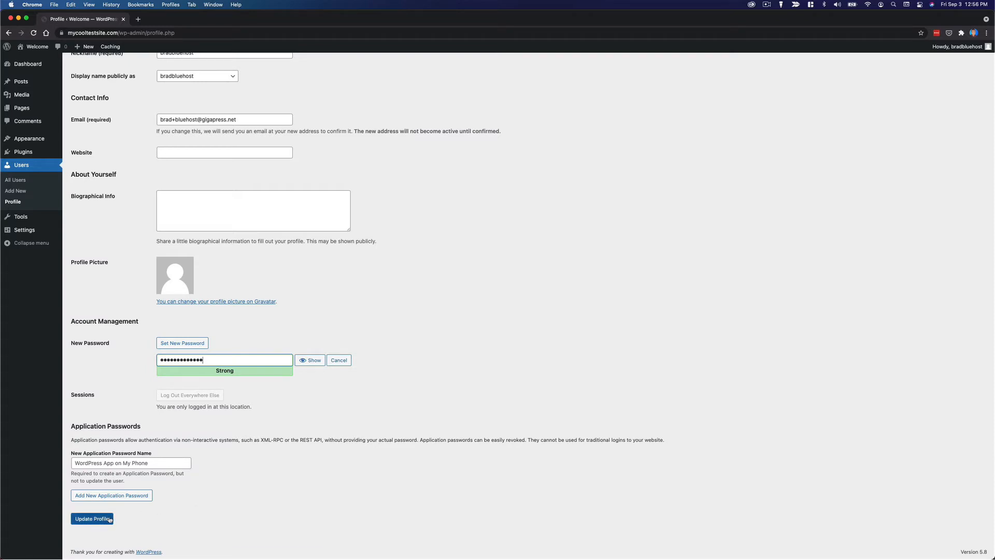
pyautogui.click(106, 519)
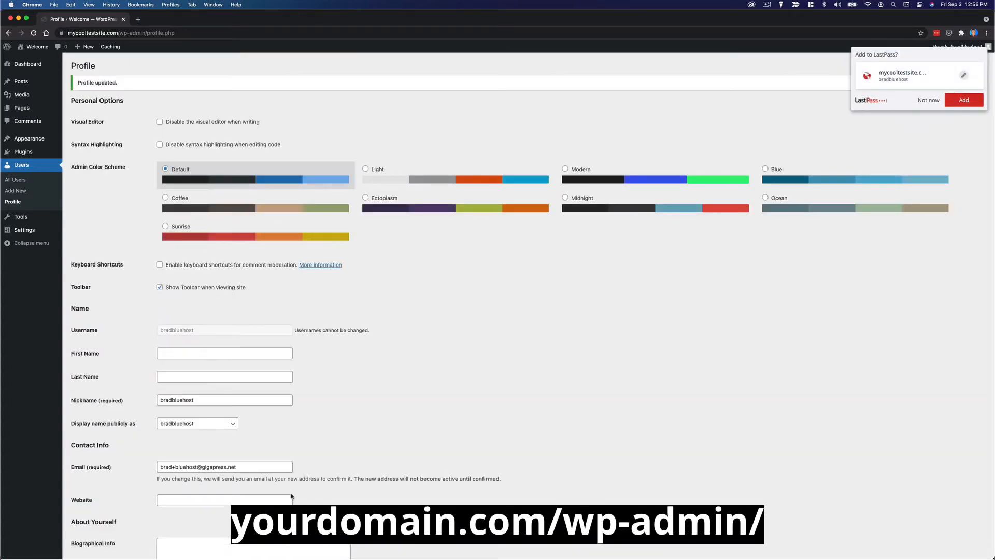
pyautogui.write('mycooltestsi')
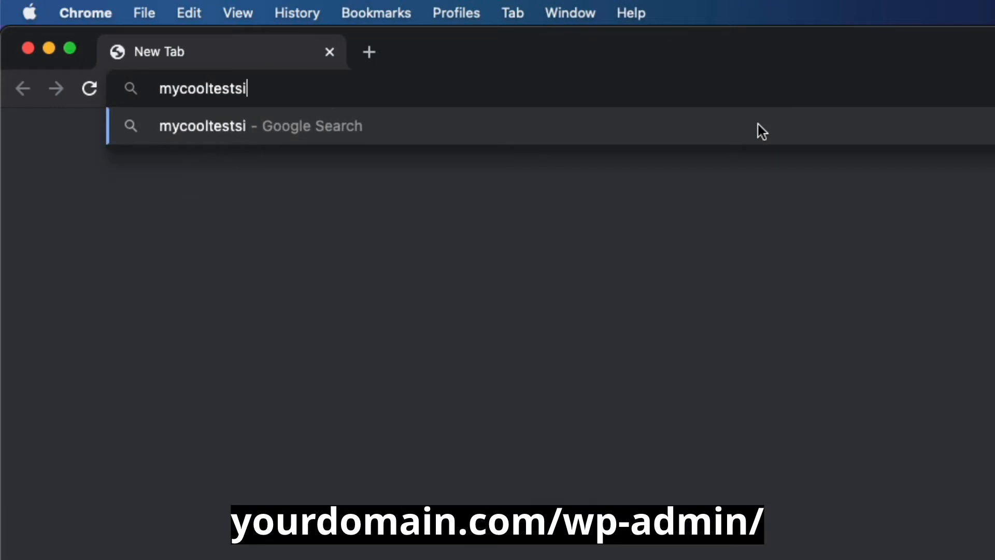
pyautogui.write('te.com/')
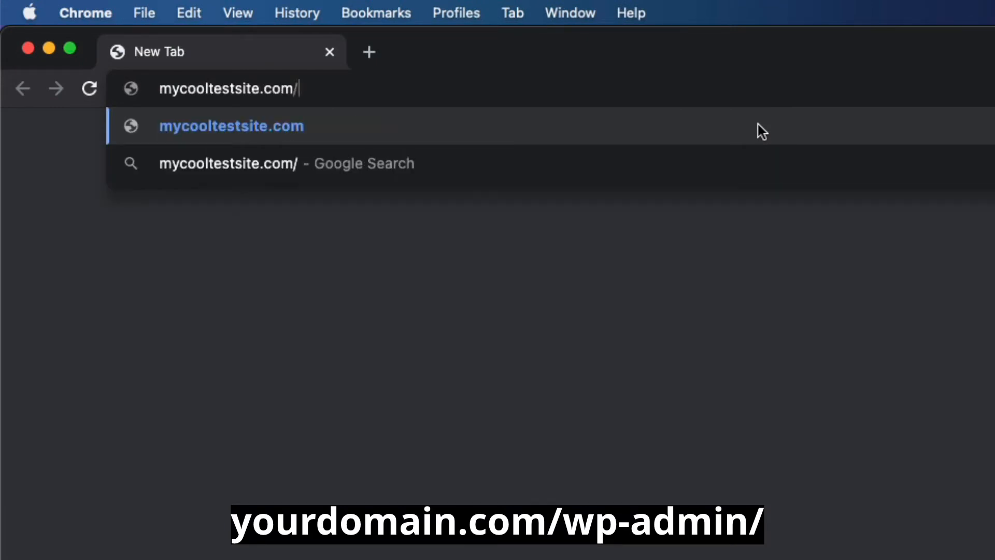
pyautogui.write('wp-admin')
# Load mycooltestsite.com/wp-admin to bring up the WordPress login page.
pyautogui.press('Return')
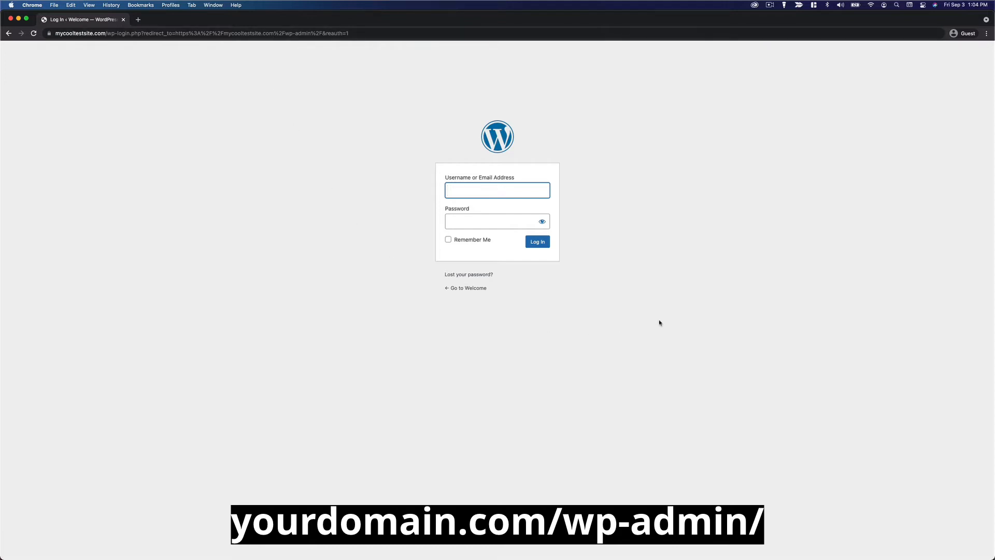
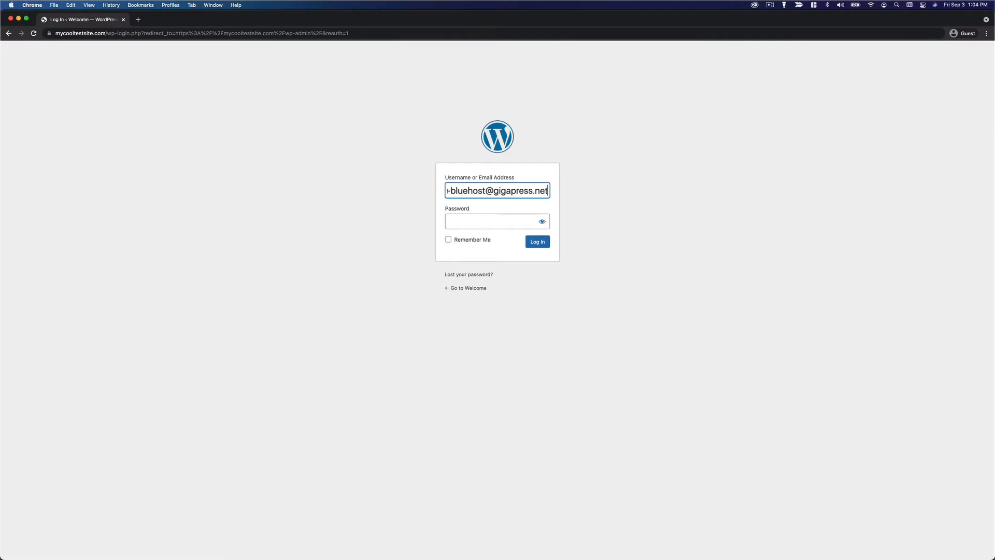
# Log in with the account e-mail address and password.
pyautogui.press('Tab')
pyautogui.write('xxxxxxxxxxxx')
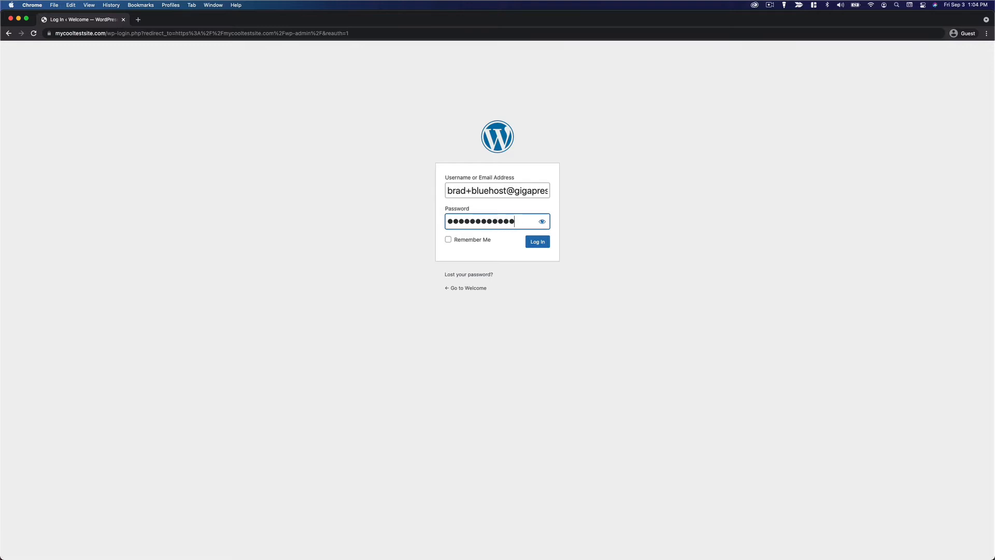
pyautogui.write('x')
pyautogui.press('Return')
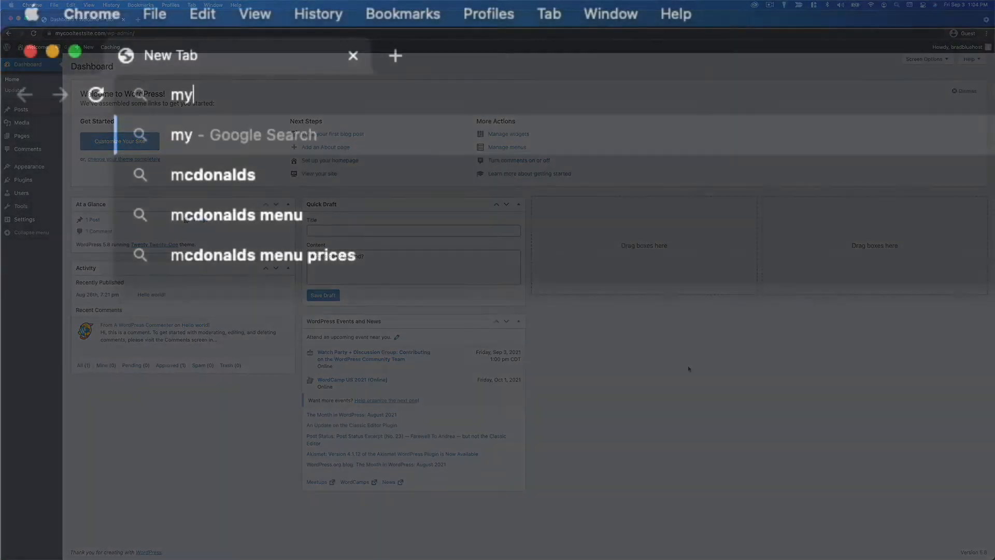
pyautogui.write('cooltes')
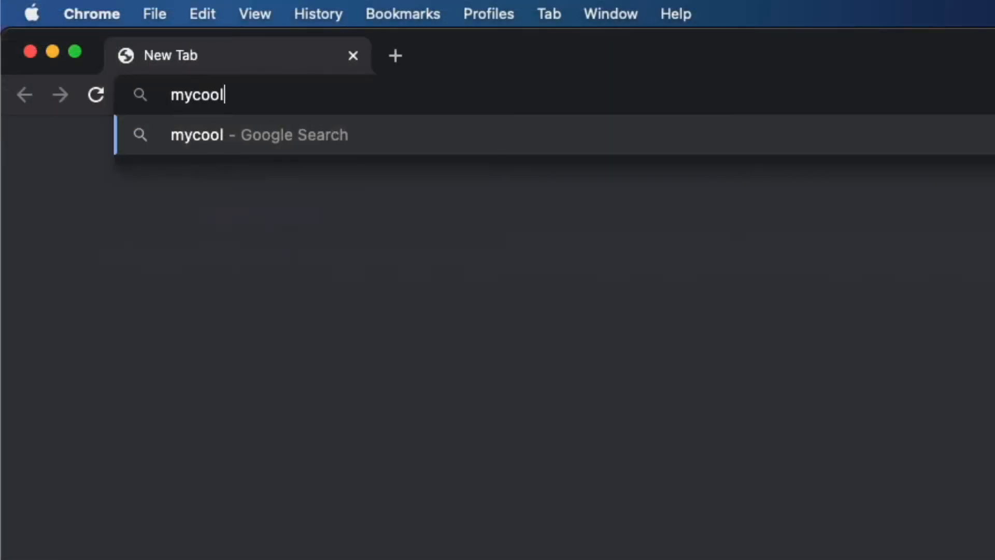
pyautogui.write('tsite.co')
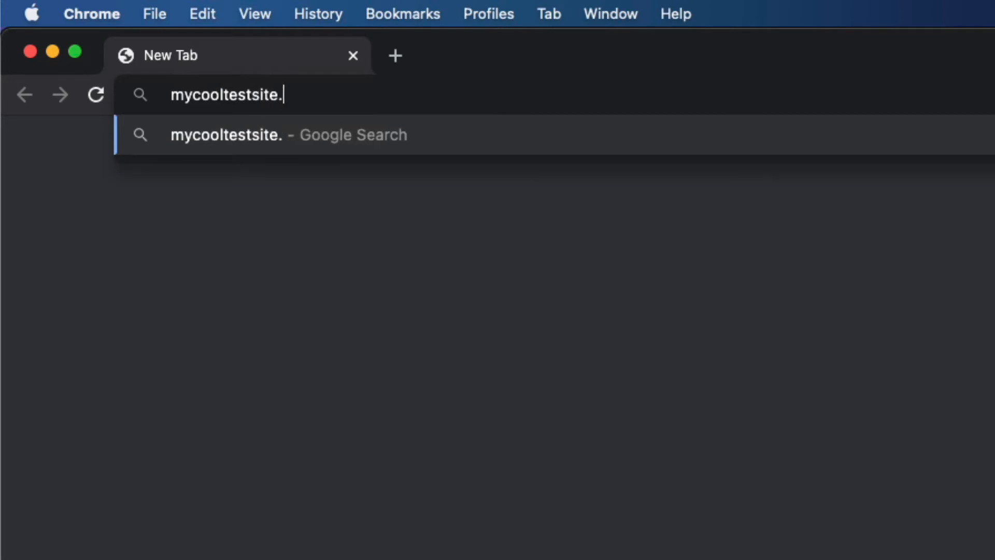
pyautogui.write('m')
pyautogui.press('Return')
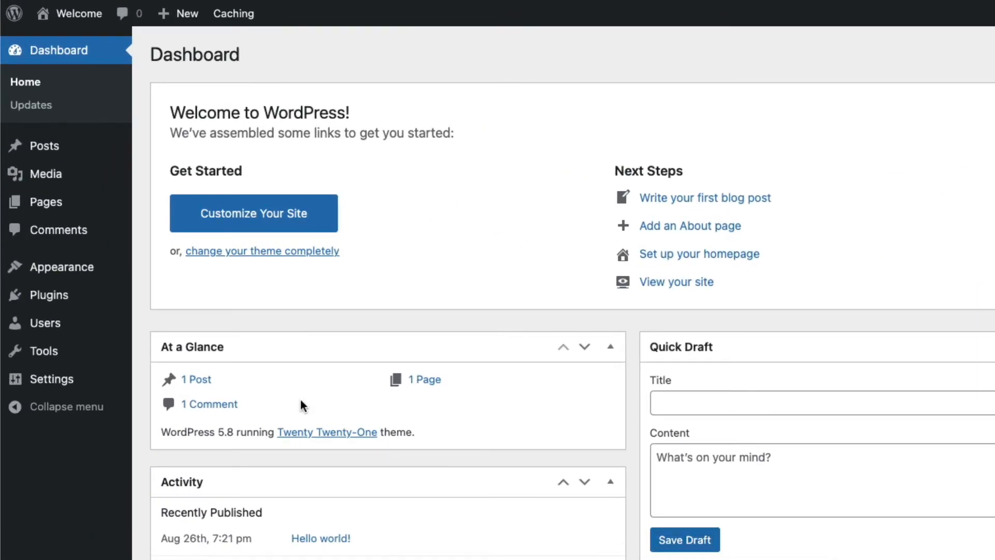
# In General Settings, replace the site title 'Welcome' with 'My Cool Test Site'.
pyautogui.moveTo(39, 180)
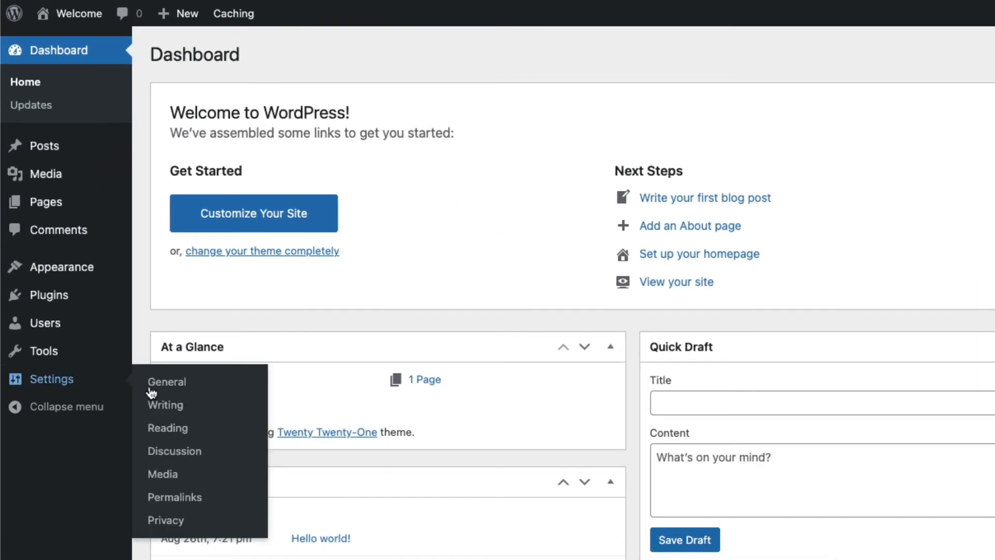
pyautogui.click(202, 390)
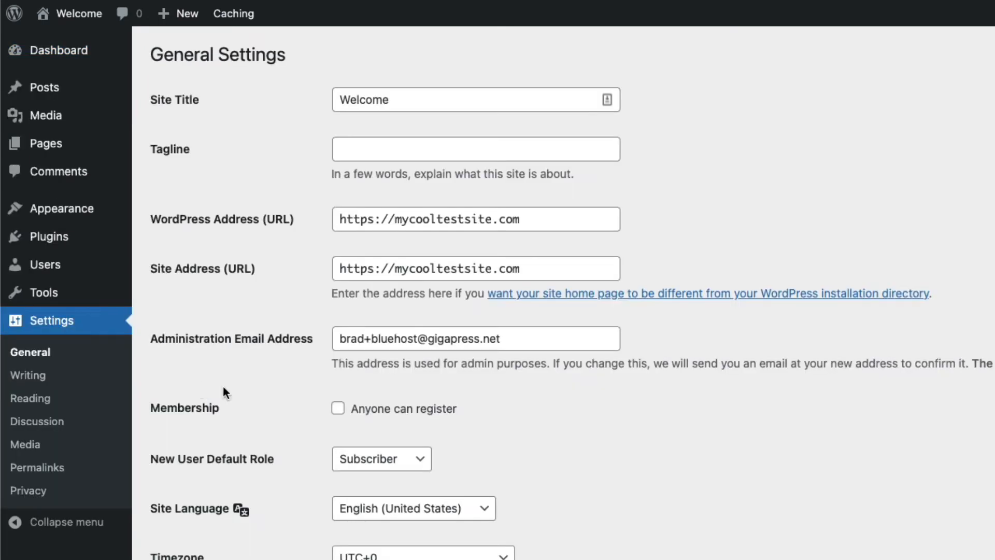
pyautogui.doubleClick(477, 100)
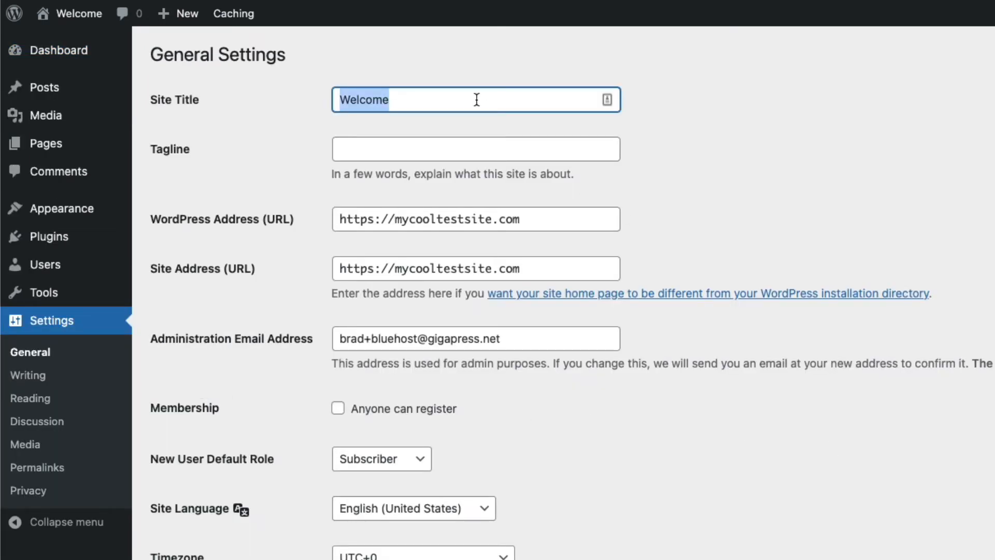
pyautogui.write('My Co')
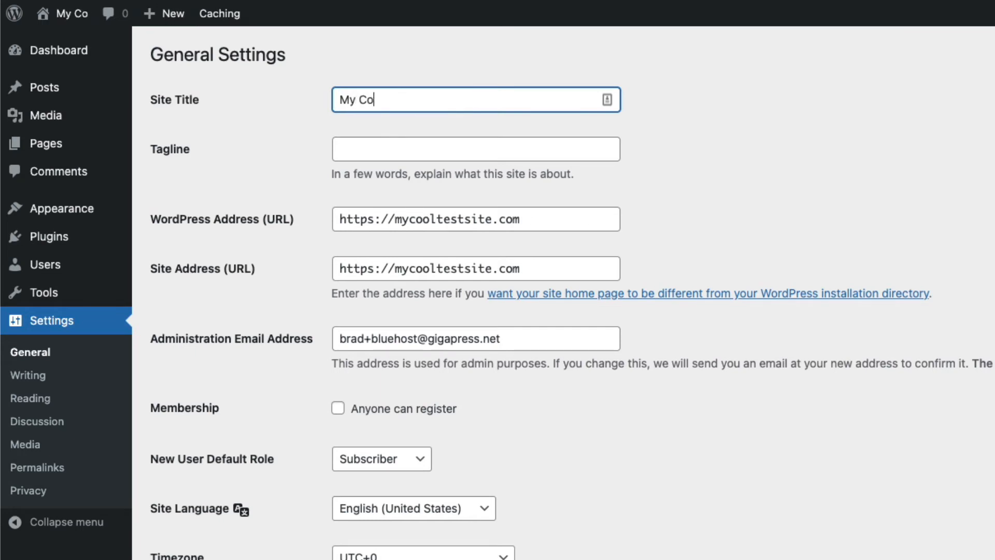
pyautogui.write('ol Test S')
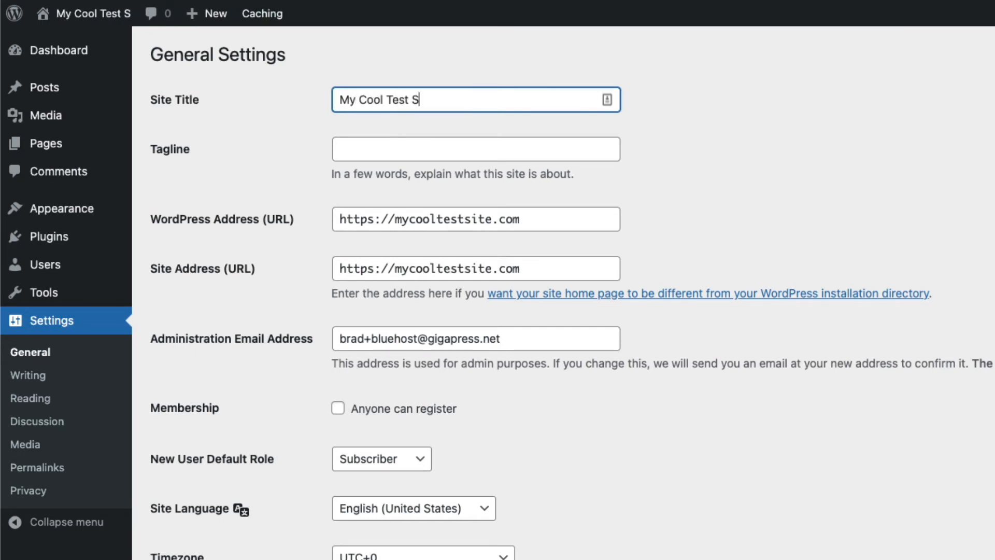
pyautogui.write('ite')
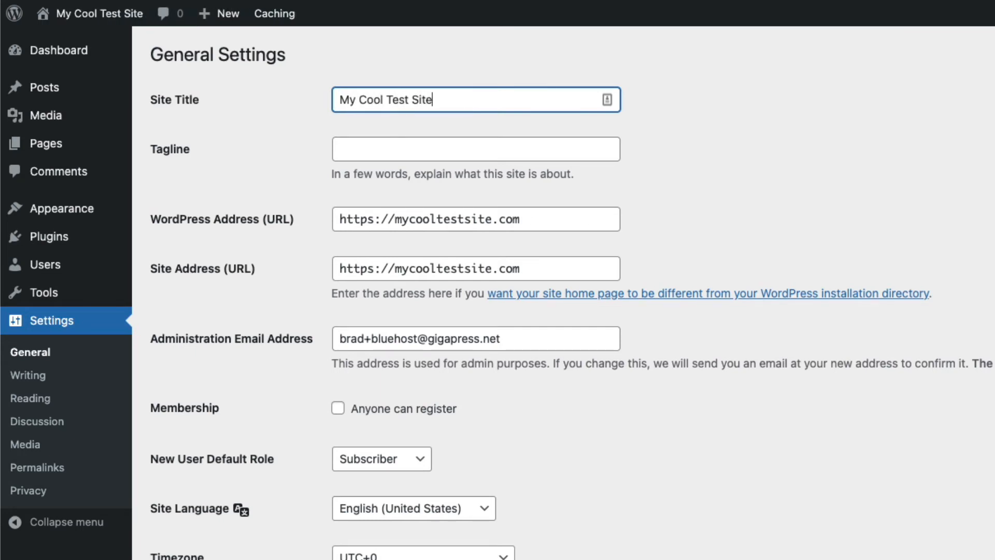
# Leave the Tagline empty, removing the trial text 'my tagline...'.
pyautogui.click(444, 148)
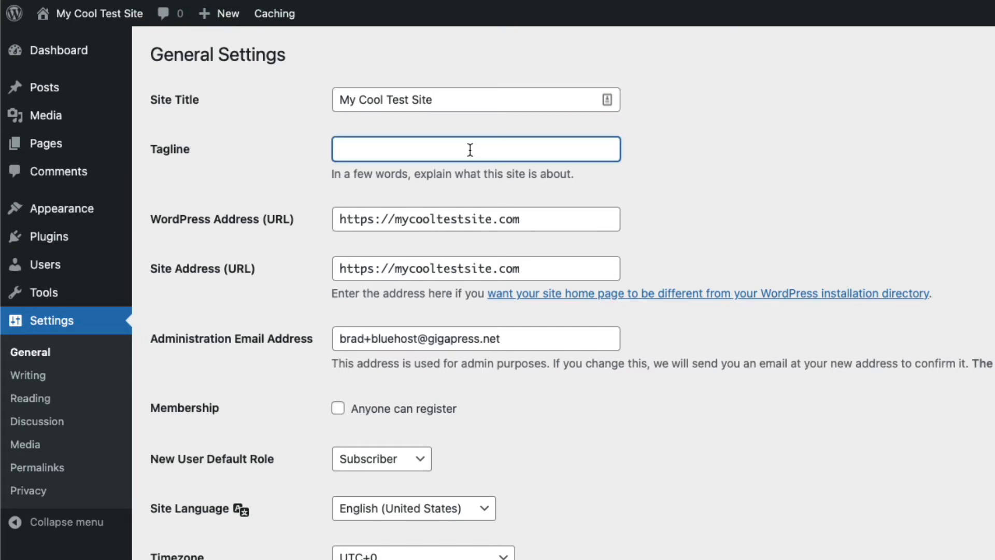
pyautogui.write('my tagline...')
pyautogui.press('super+a')
pyautogui.press('BackSpace')
pyautogui.click(902, 165)
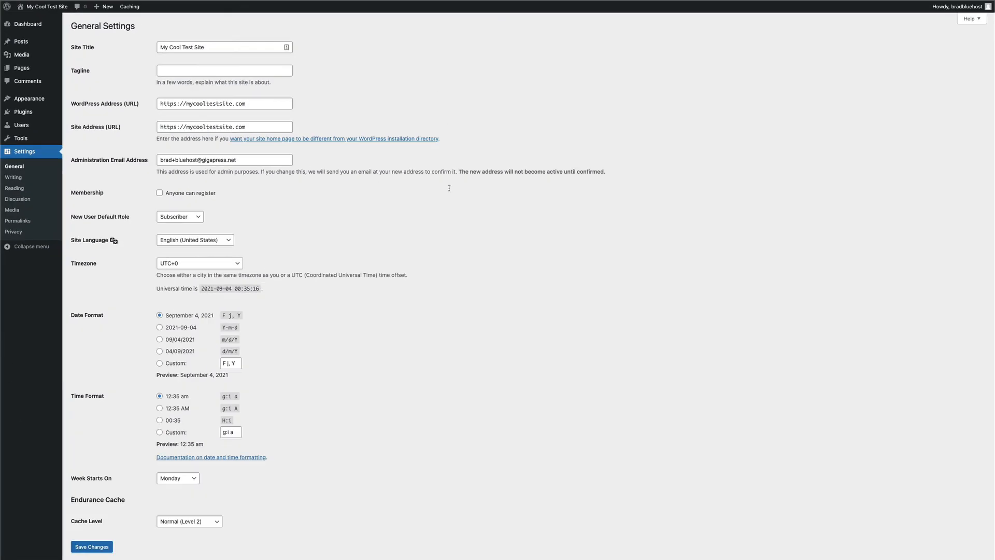
# Set the timezone to Chicago and save the general settings.
pyautogui.scroll(-1, 421, 264)
pyautogui.click(207, 236)
pyautogui.scroll(15, 213, 231)
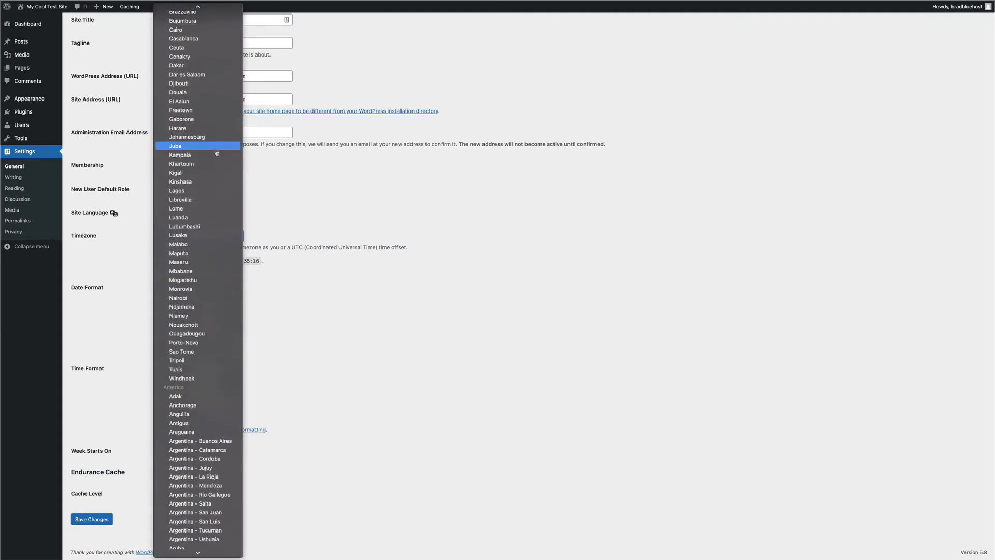
pyautogui.scroll(-2, 207, 494)
pyautogui.click(202, 494)
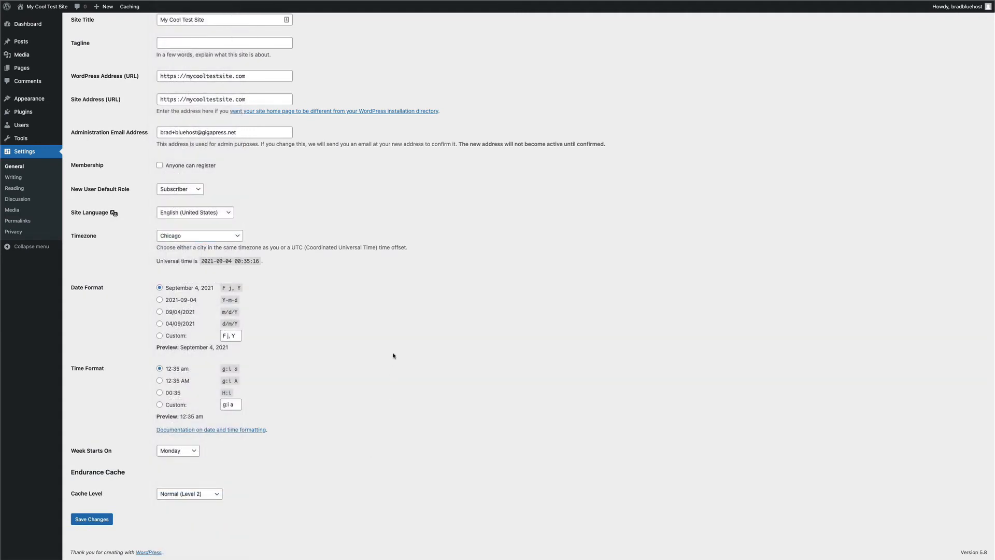
pyautogui.click(92, 519)
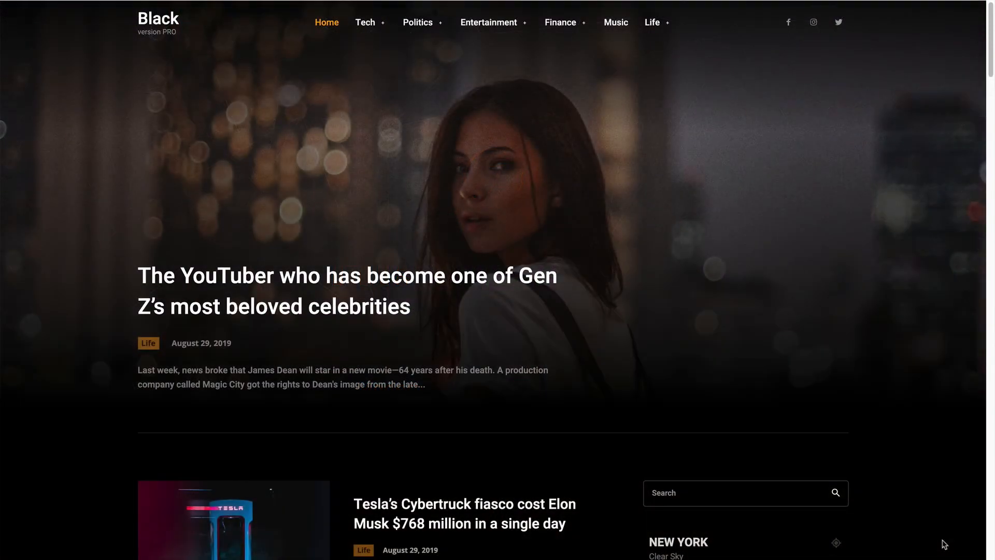
# Scroll the Black news theme demo down to the Entertainment section and back up.
pyautogui.scroll(-8, 944, 544)
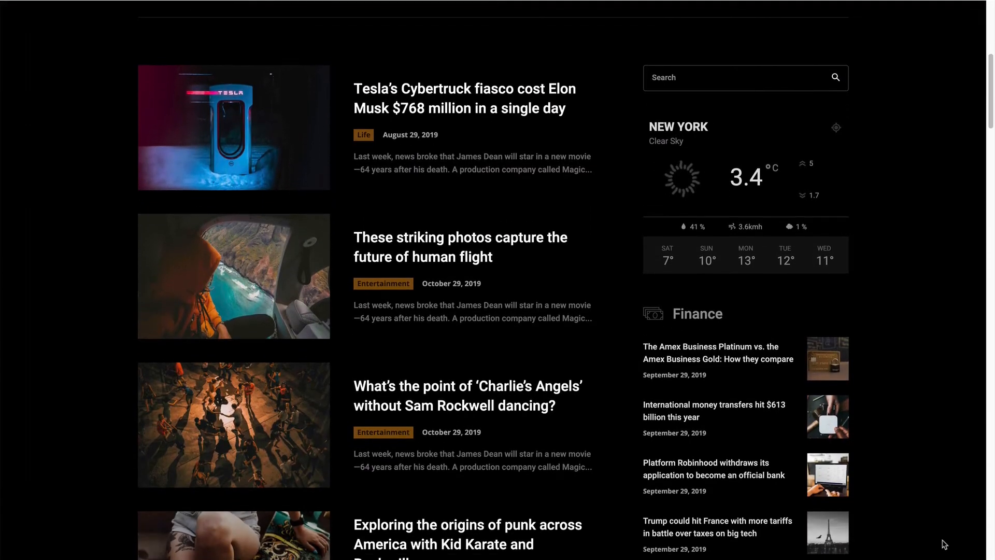
pyautogui.scroll(-9, 945, 544)
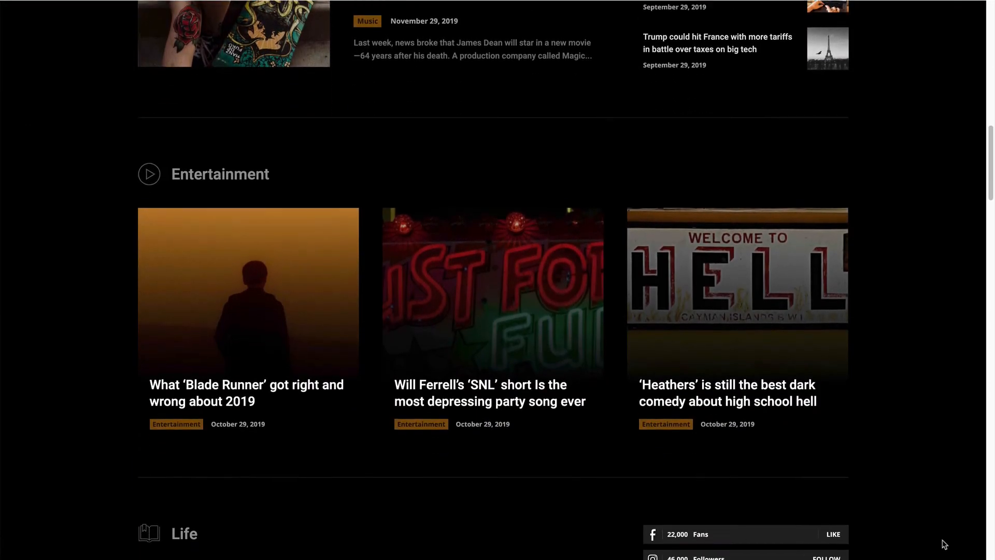
pyautogui.scroll(-6, 944, 544)
pyautogui.scroll(10, 944, 544)
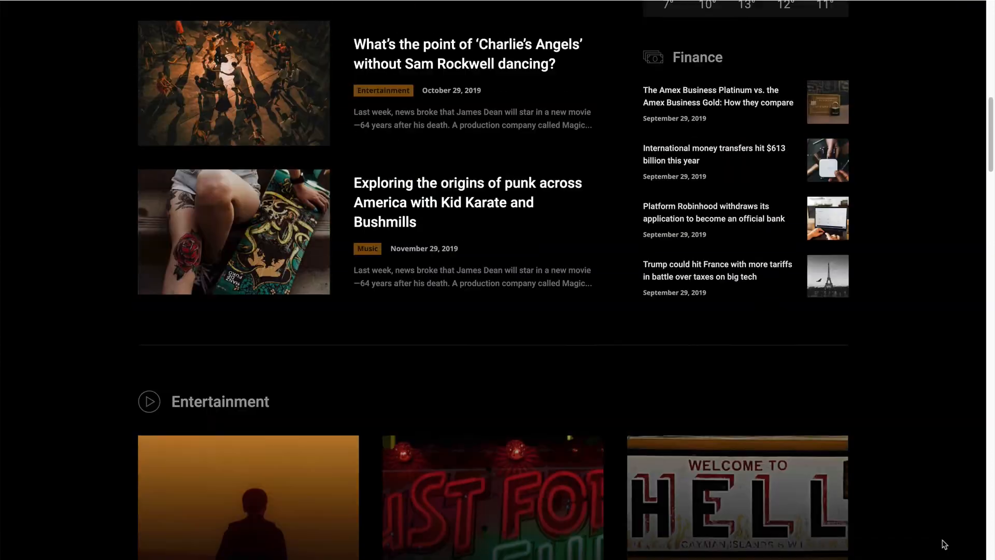
pyautogui.scroll(15, 945, 544)
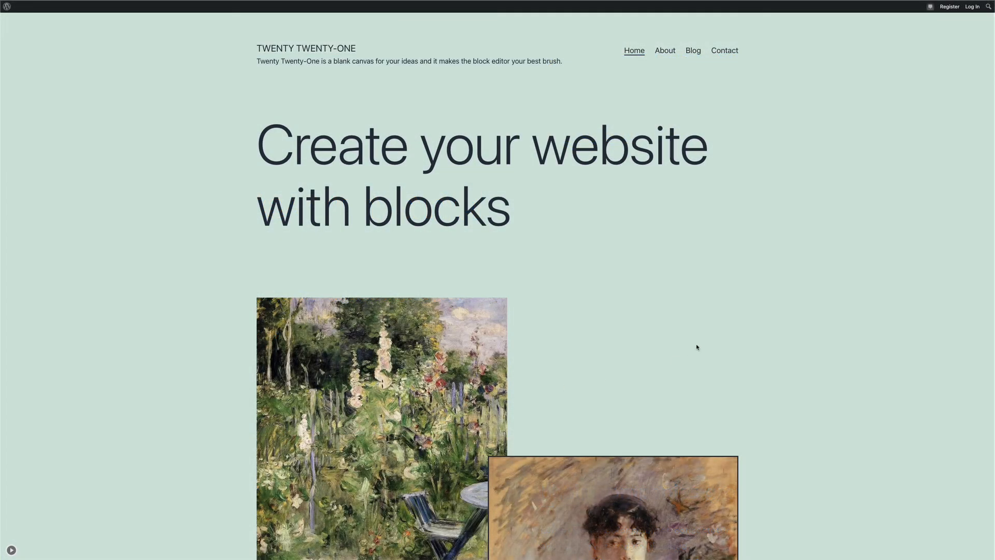
# Browse the Twenty Twenty-One demo's About, Blog and Contact pages, then return to Home.
pyautogui.scroll(-15, 752, 321)
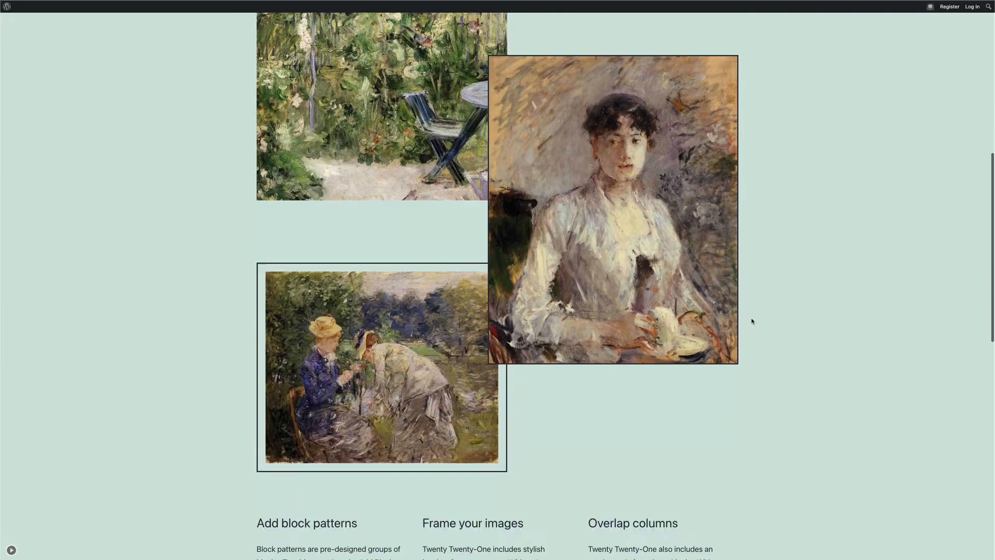
pyautogui.scroll(15, 752, 322)
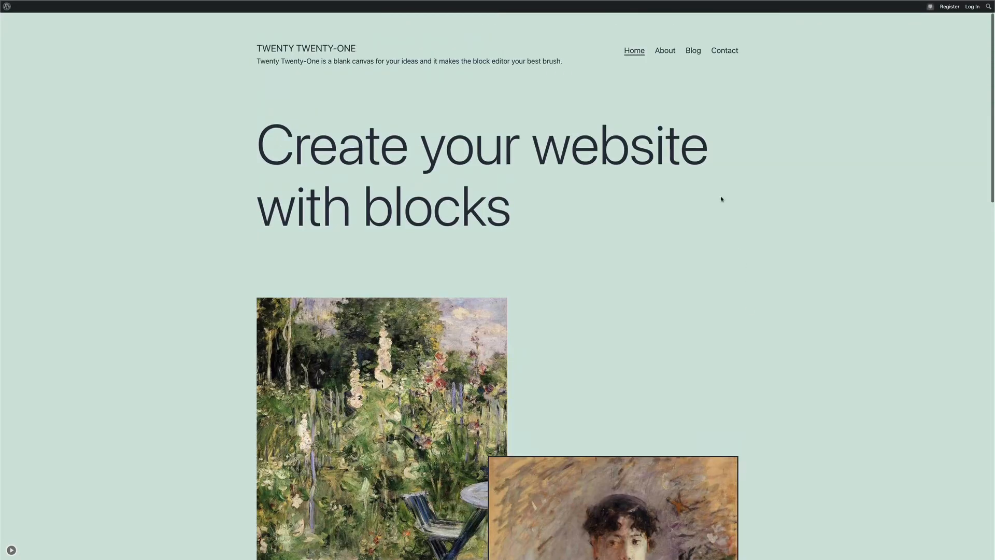
pyautogui.click(666, 52)
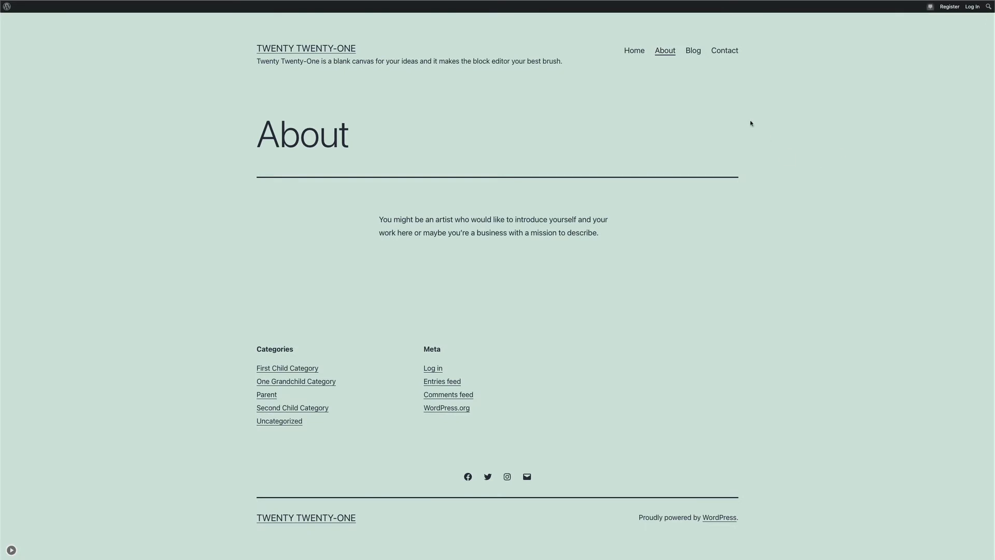
pyautogui.click(693, 52)
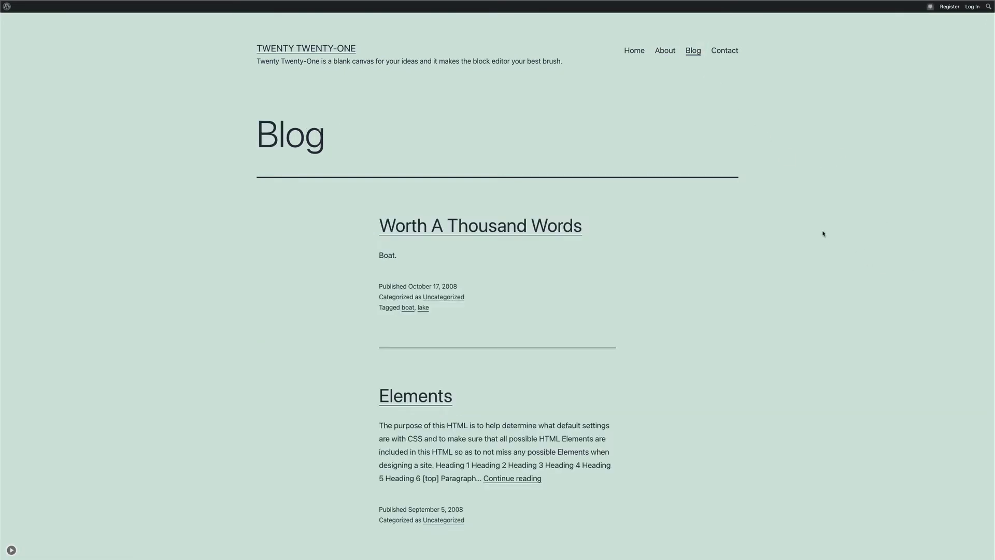
pyautogui.scroll(-15, 764, 295)
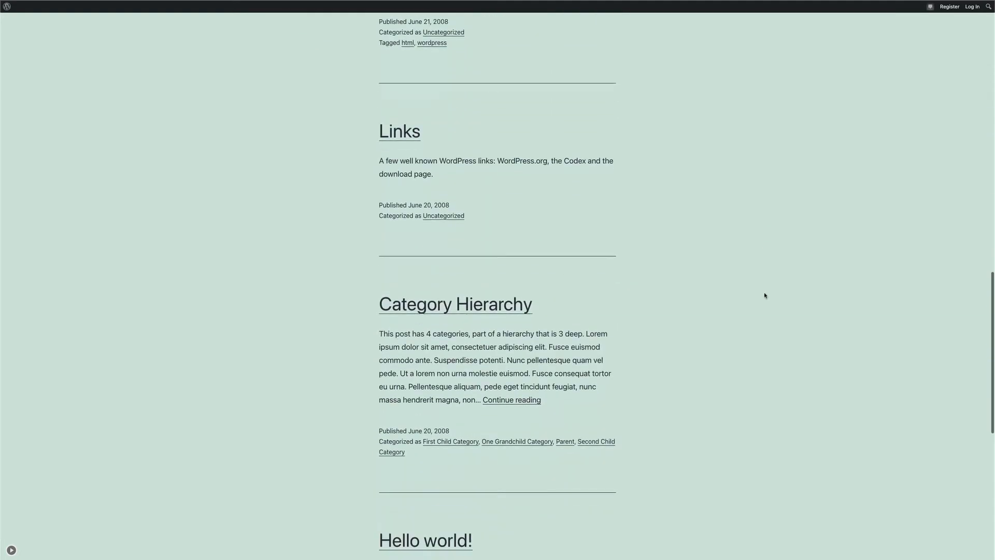
pyautogui.scroll(10, 764, 295)
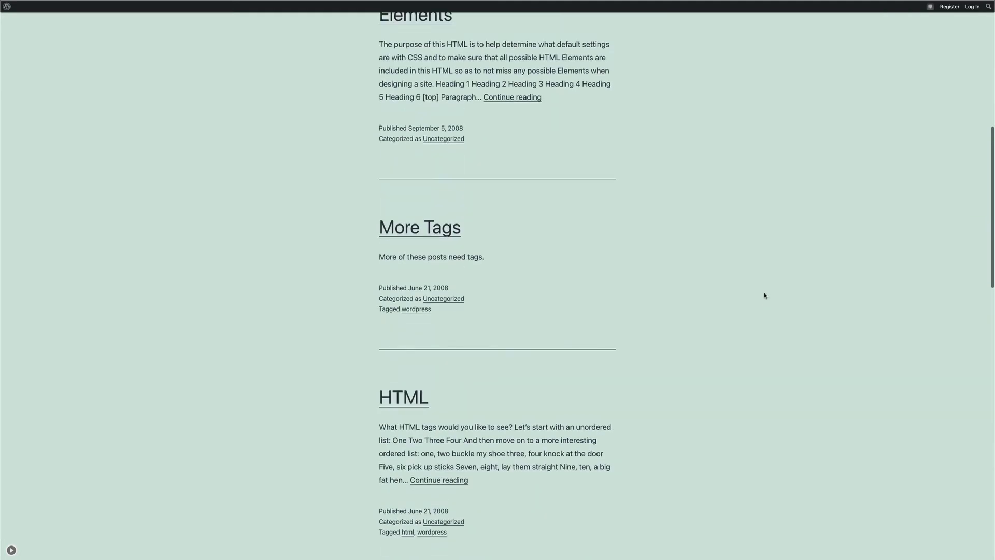
pyautogui.scroll(7, 765, 295)
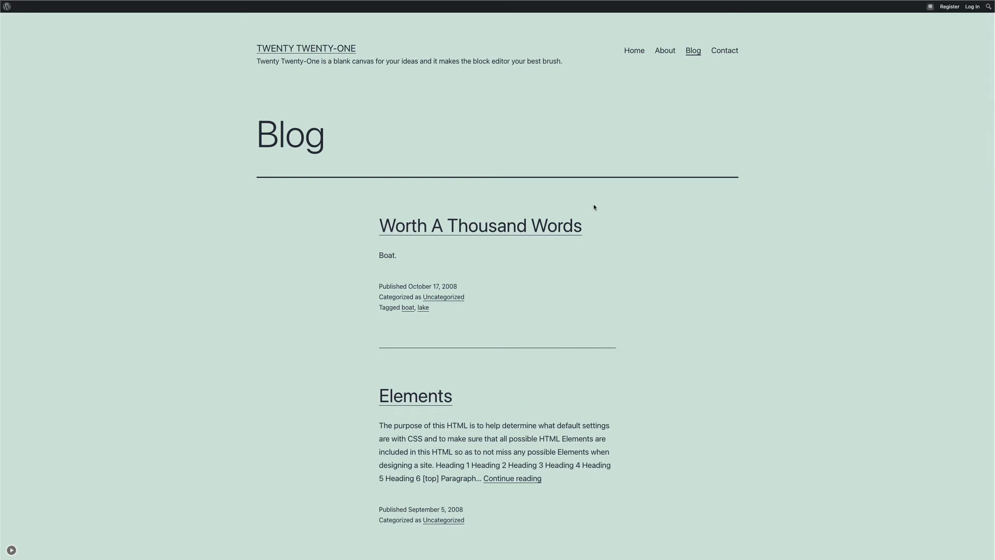
pyautogui.click(726, 57)
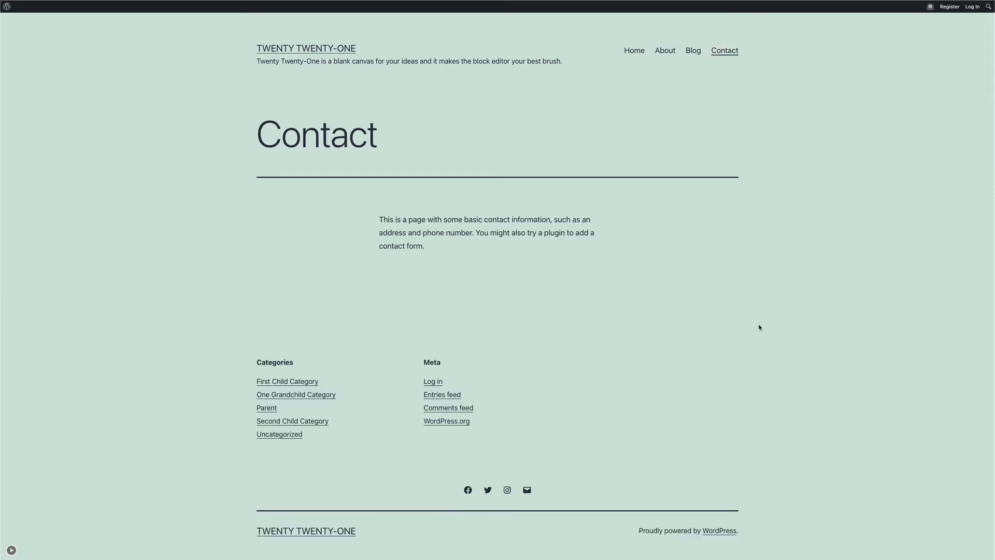
pyautogui.scroll(-1, 760, 328)
pyautogui.scroll(1, 759, 328)
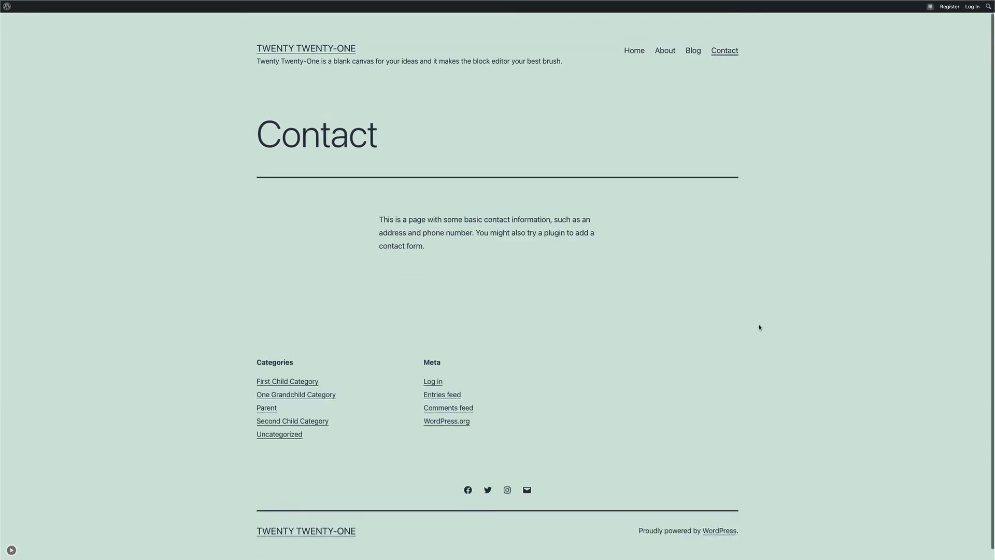
pyautogui.click(635, 50)
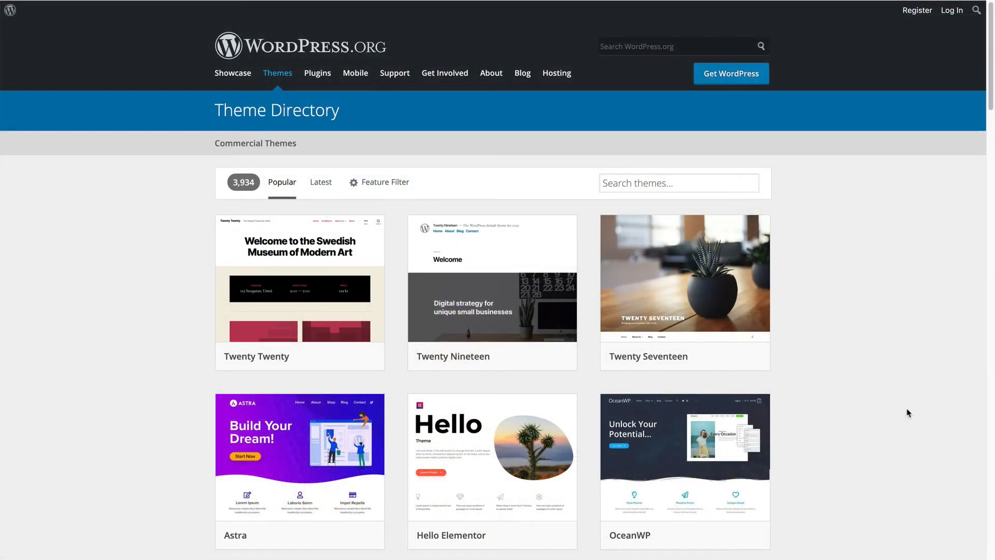
# Scroll down the Theme Directory's popular themes grid and back to the top.
pyautogui.scroll(-5, 908, 412)
pyautogui.scroll(-7, 907, 413)
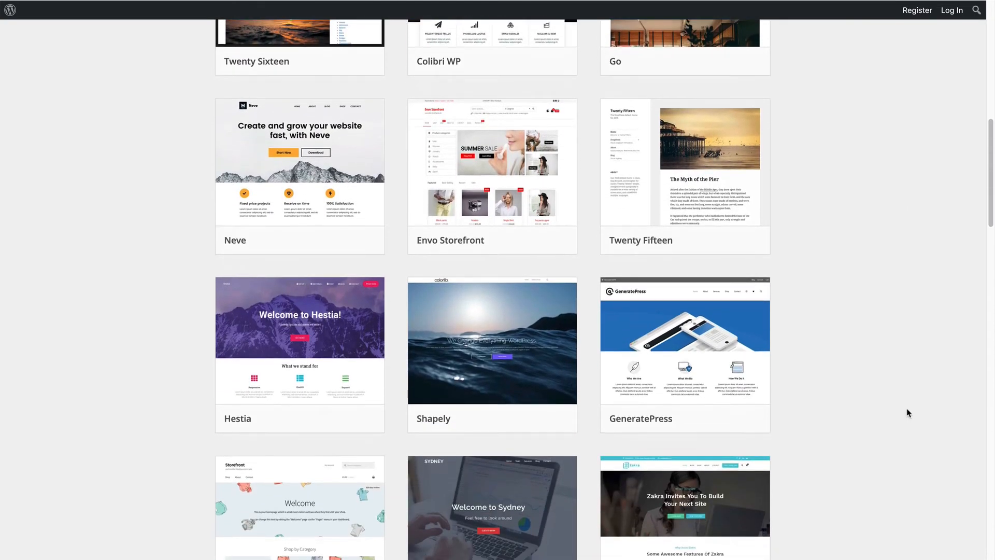
pyautogui.scroll(3, 908, 413)
pyautogui.scroll(9, 907, 413)
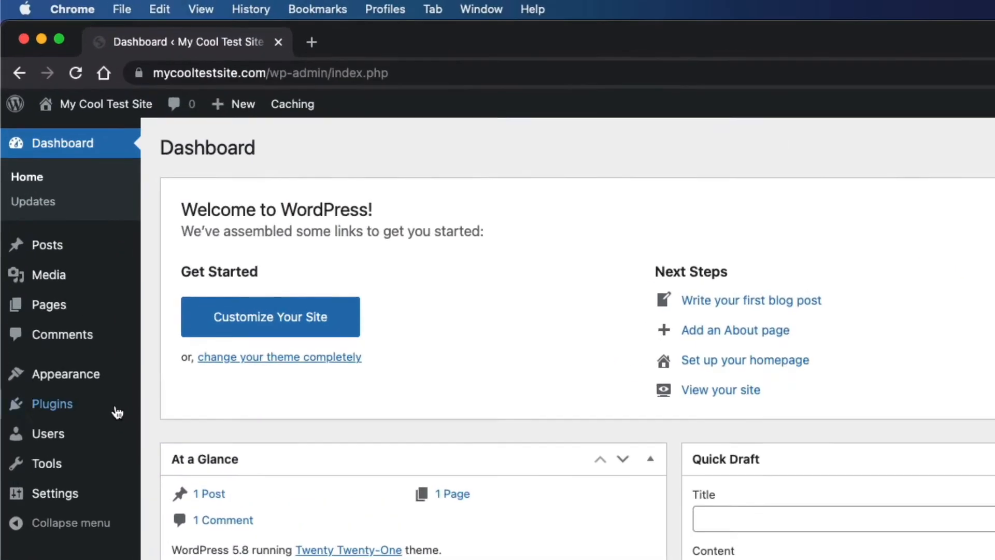
# Browse the new themes available under Appearance > Themes > Add New.
pyautogui.moveTo(42, 168)
pyautogui.click(227, 412)
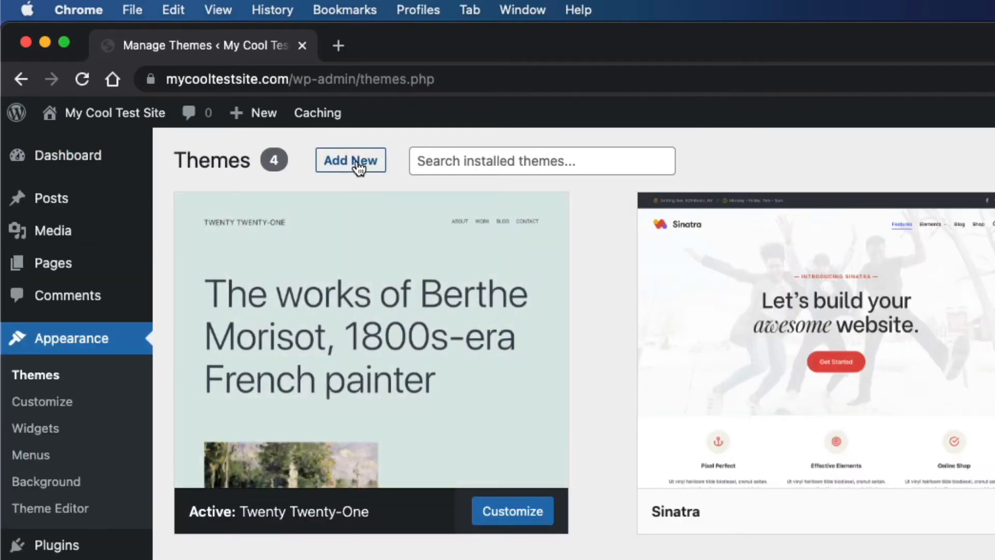
pyautogui.click(360, 162)
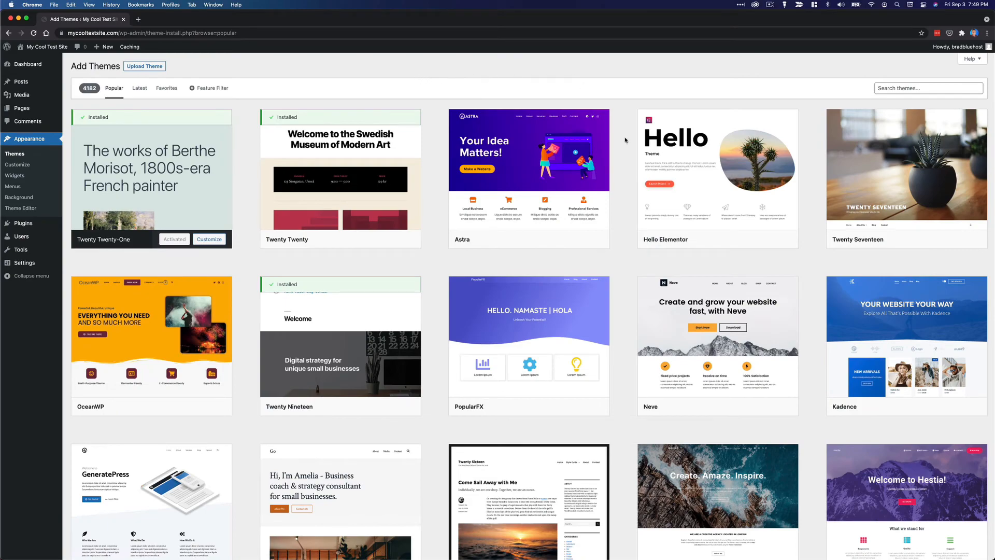
pyautogui.scroll(-10, 618, 366)
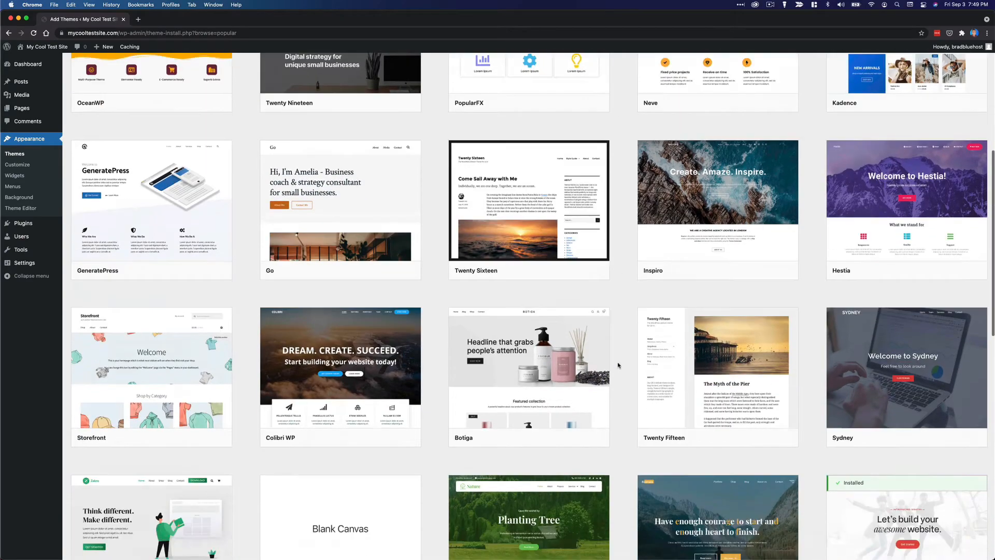
pyautogui.scroll(-5, 618, 366)
pyautogui.scroll(9, 618, 365)
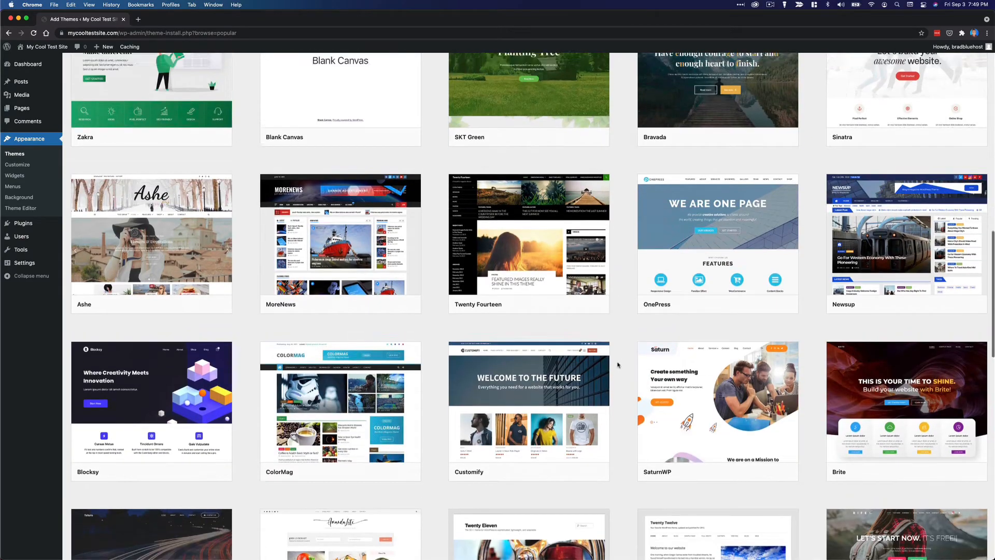
pyautogui.scroll(6, 618, 366)
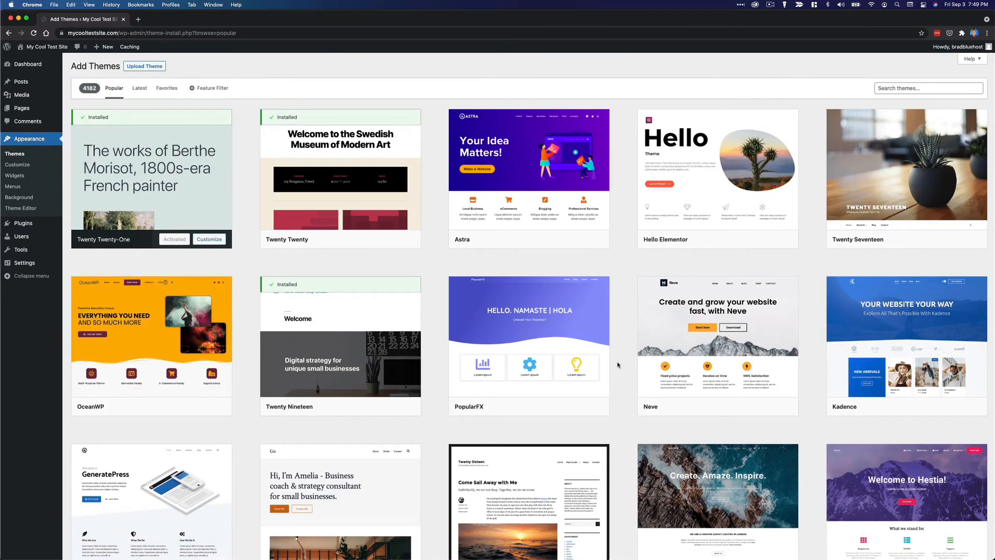
# Install and activate the free Astra theme.
pyautogui.moveTo(523, 179)
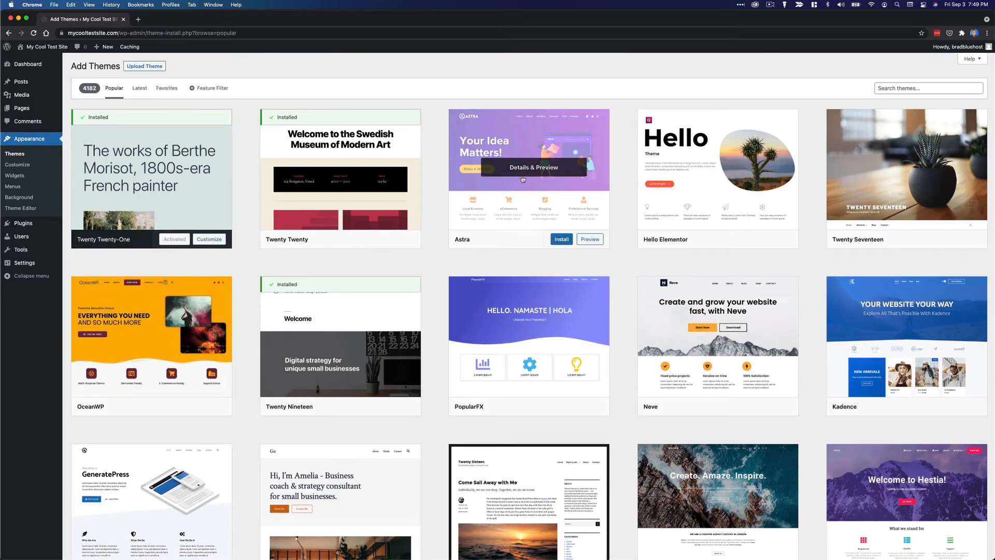
pyautogui.click(549, 190)
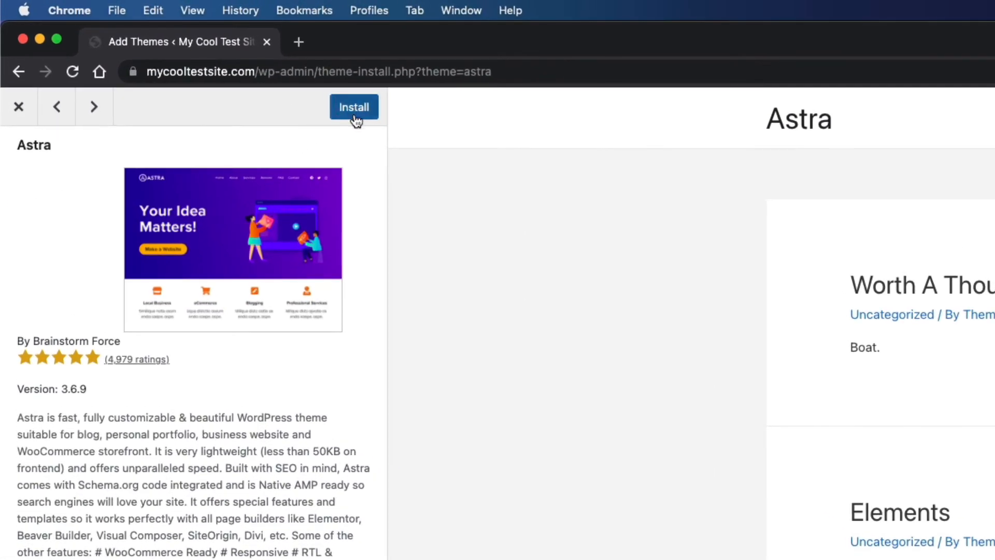
pyautogui.click(274, 86)
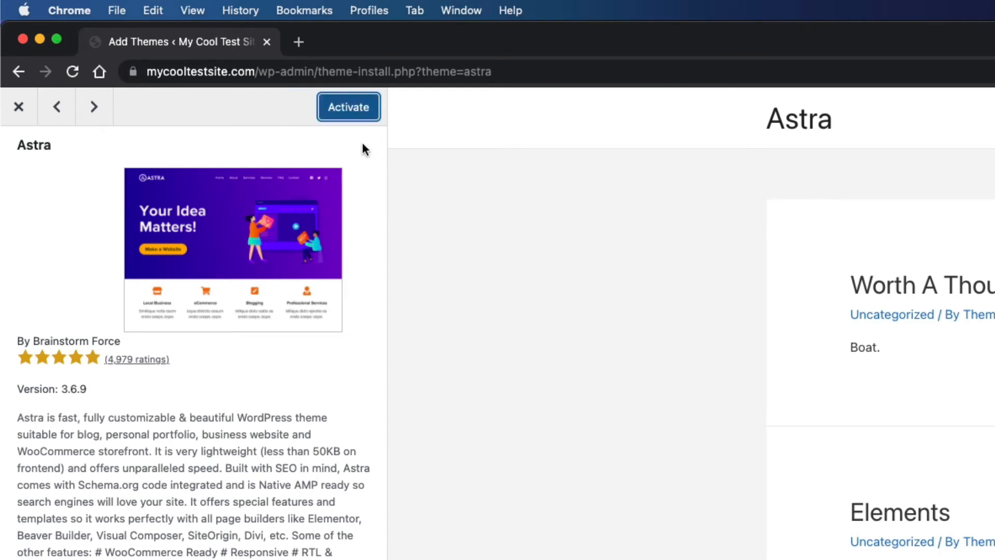
pyautogui.click(357, 111)
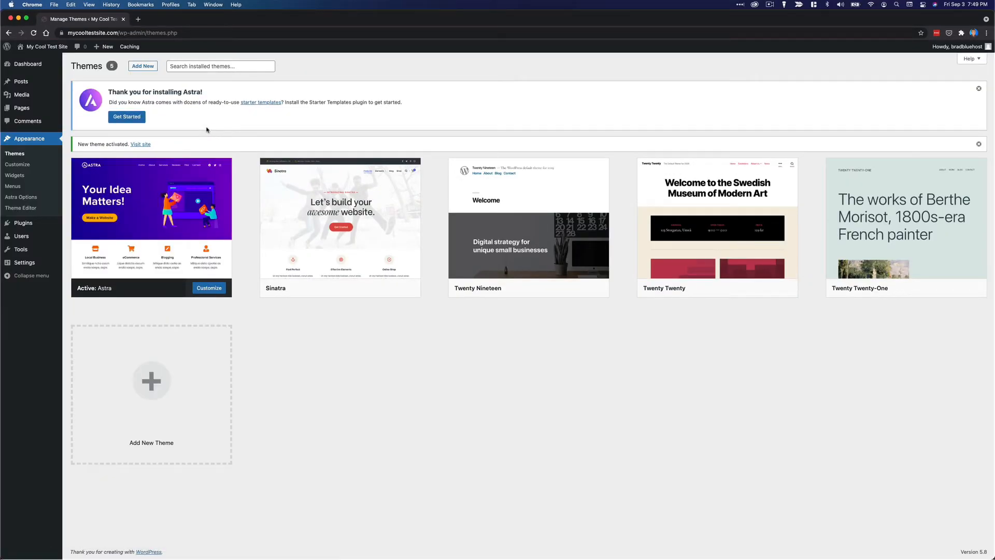
# Open the live site in a new tab and Google 'premium wordpress themes'.
pyautogui.click(149, 151)
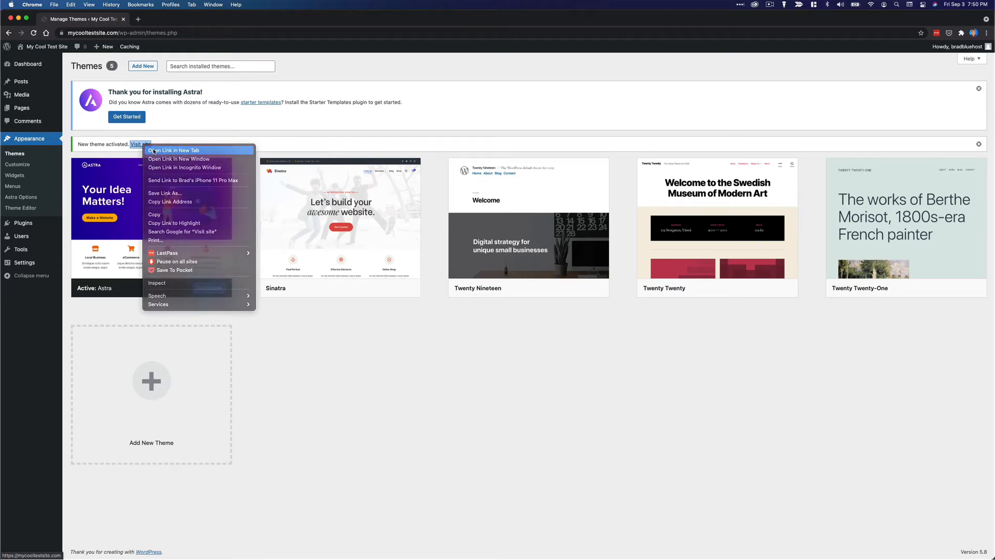
pyautogui.click(177, 24)
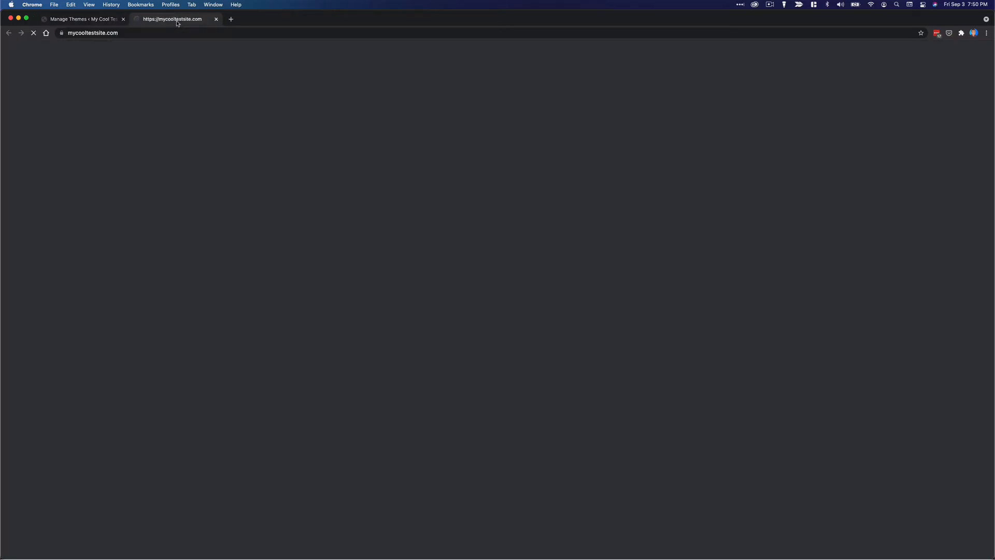
pyautogui.write('p')
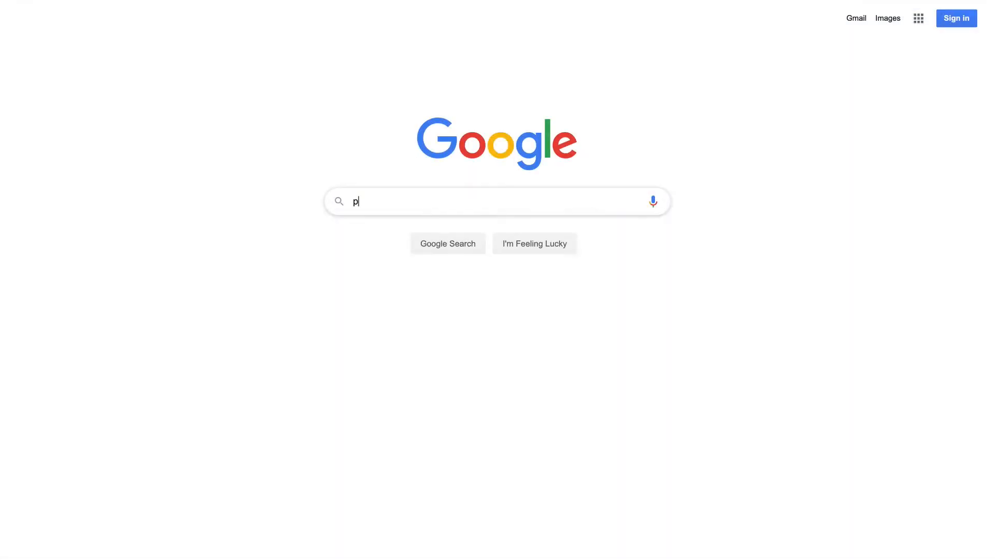
pyautogui.write('remium wordpress themes')
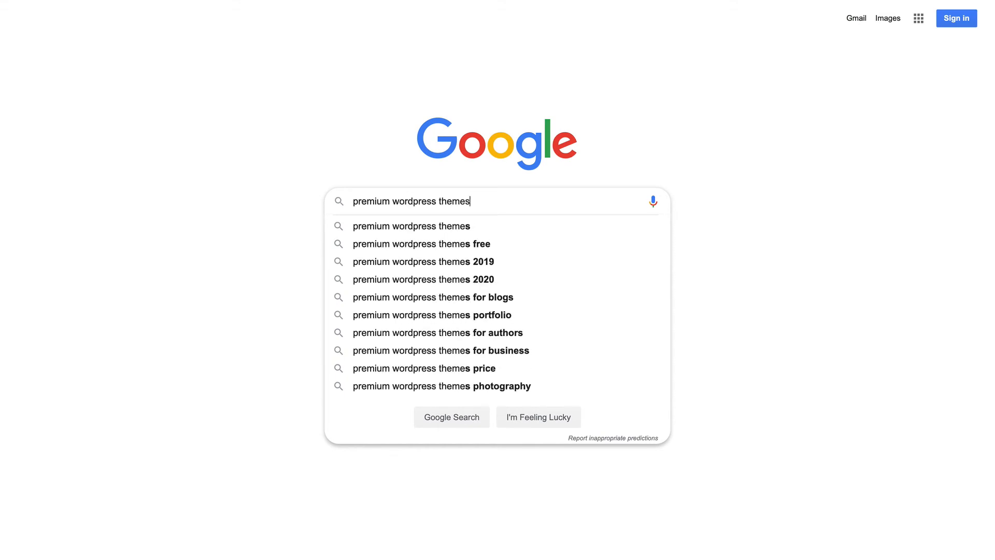
pyautogui.press('Return')
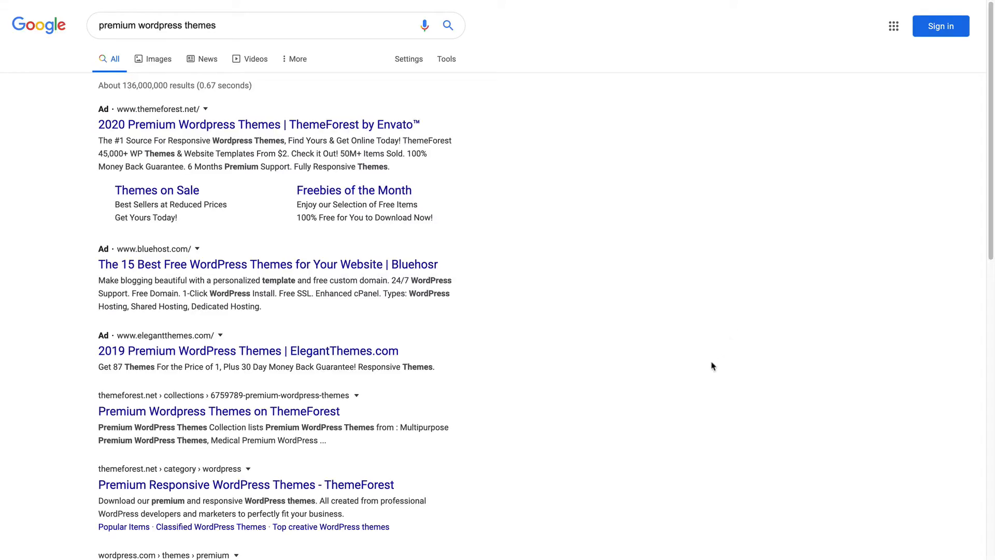
pyautogui.scroll(-3, 711, 366)
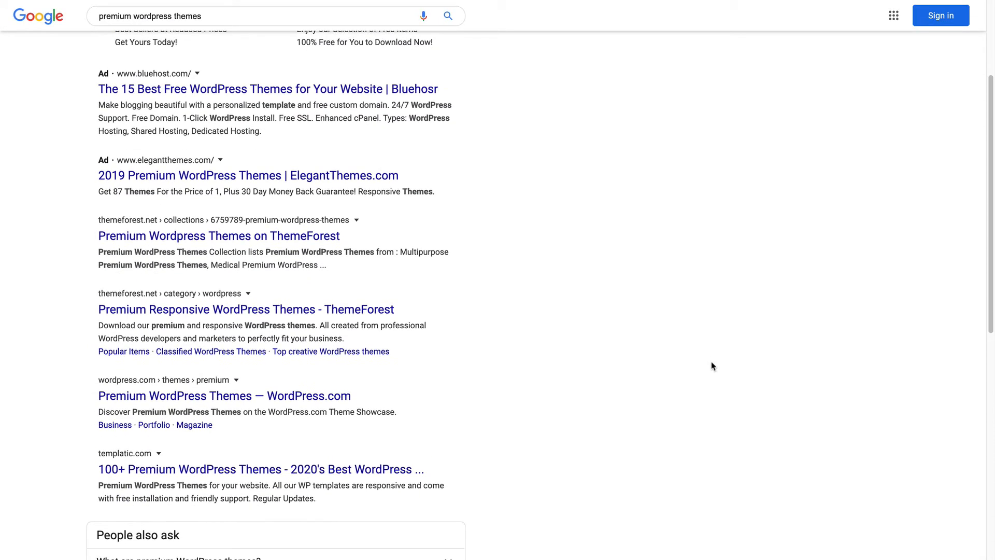
pyautogui.scroll(-4, 712, 366)
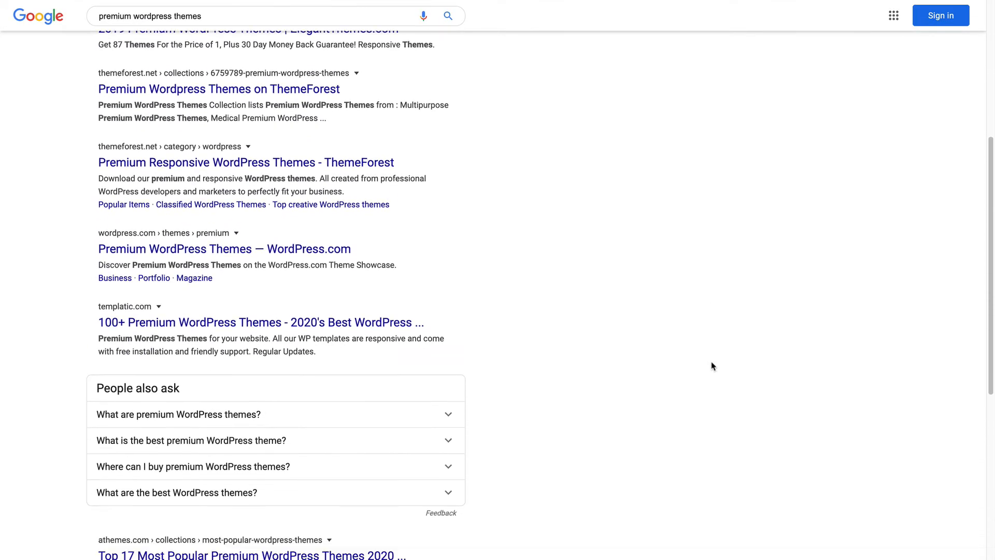
pyautogui.scroll(7, 712, 366)
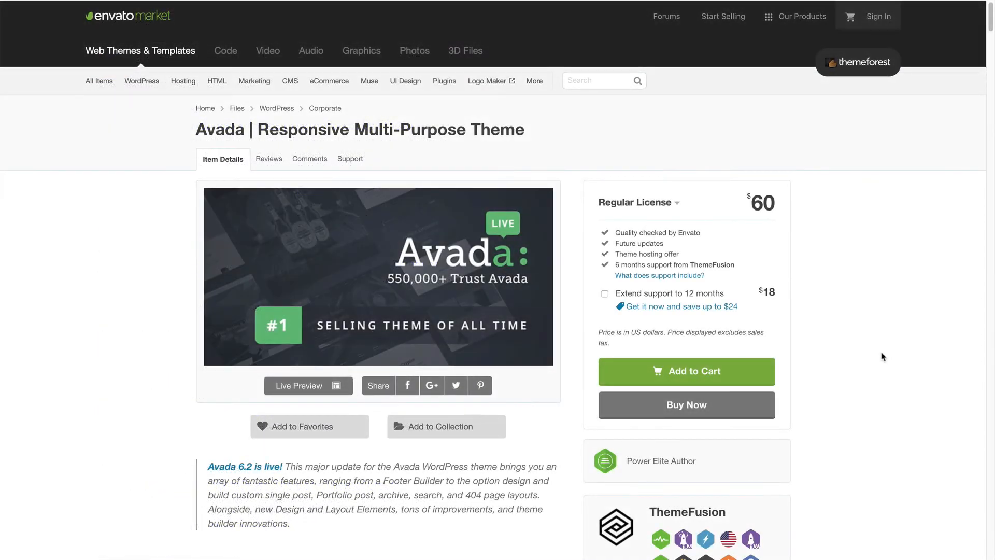
# Scroll through the Avada theme's $60 ThemeForest product page.
pyautogui.scroll(-6, 883, 357)
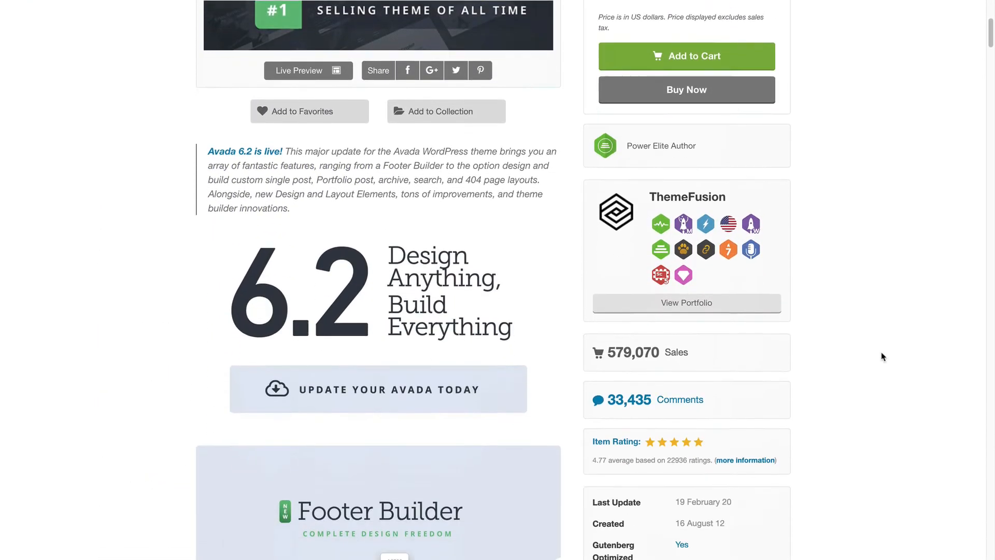
pyautogui.scroll(-10, 884, 357)
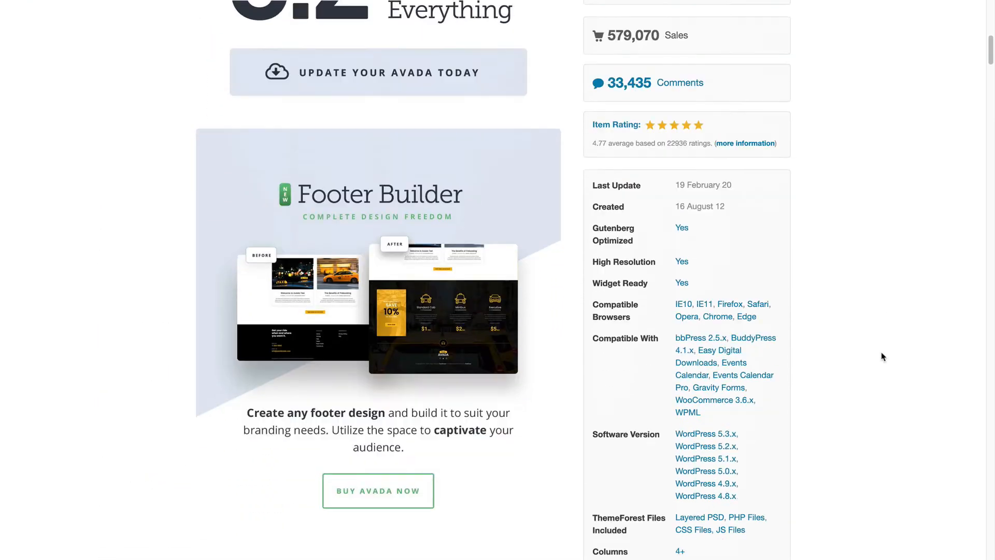
pyautogui.scroll(-18, 883, 357)
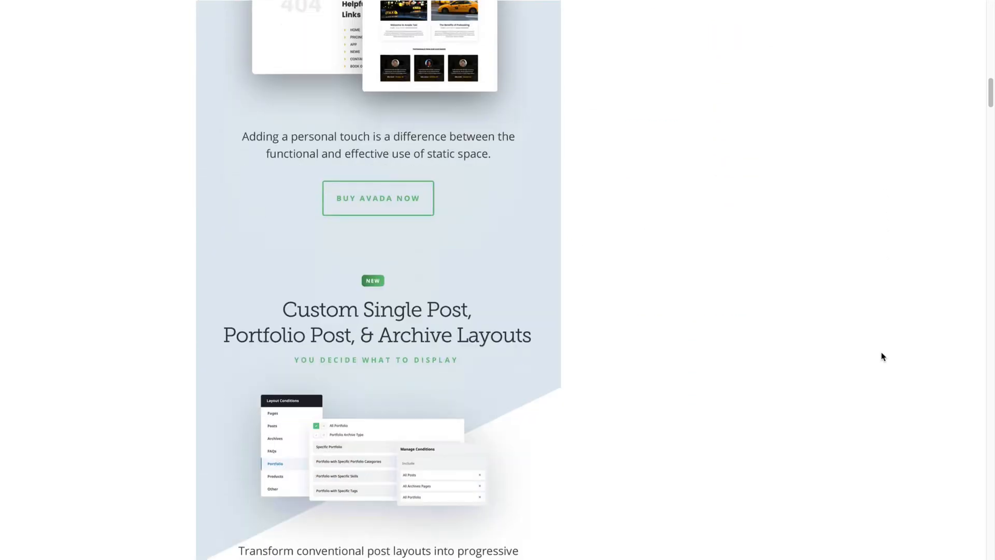
pyautogui.scroll(-14, 884, 357)
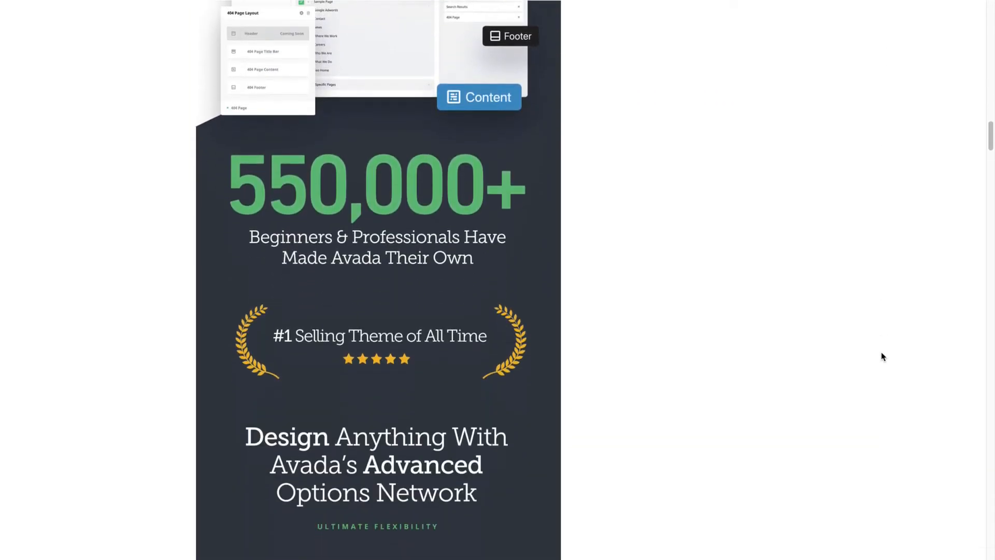
pyautogui.scroll(-12, 883, 357)
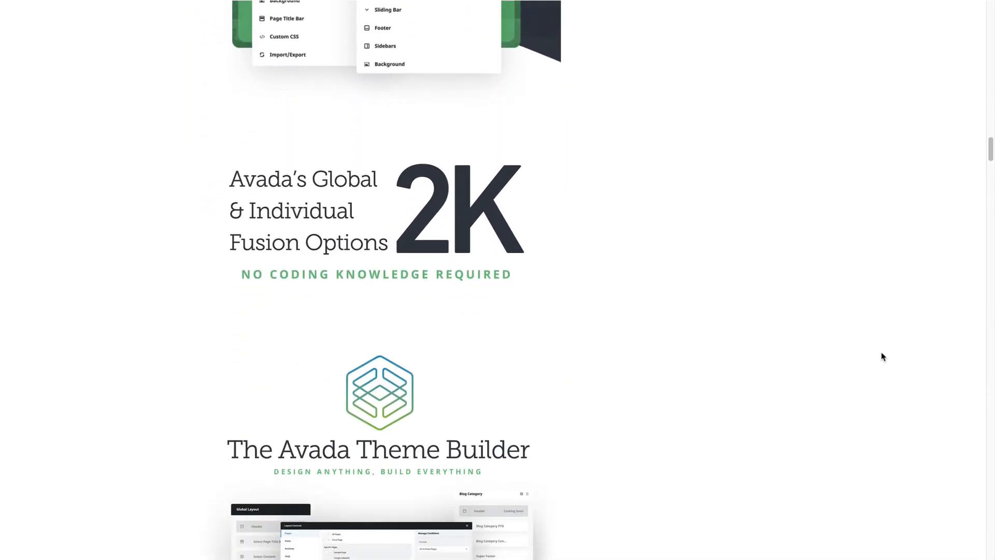
pyautogui.scroll(-12, 883, 356)
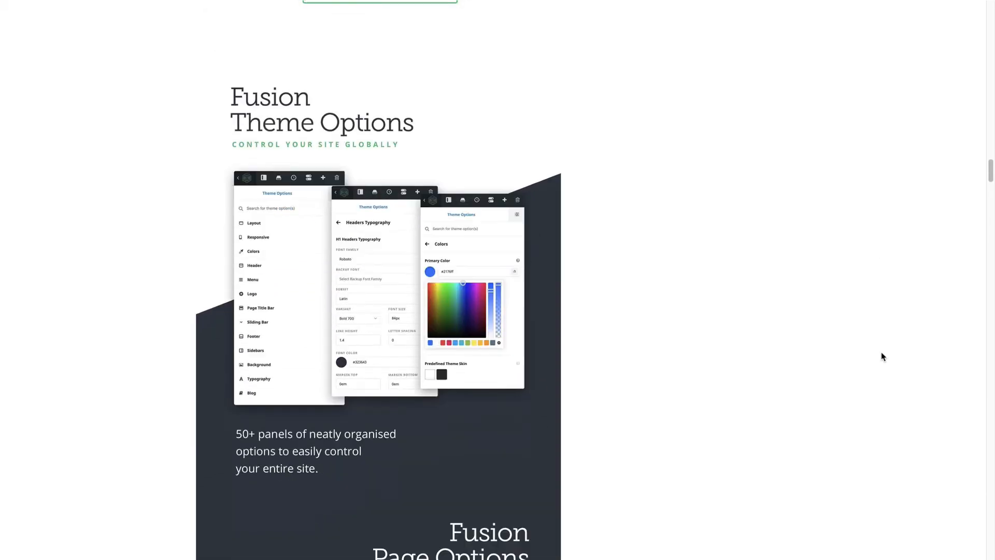
pyautogui.scroll(20, 884, 357)
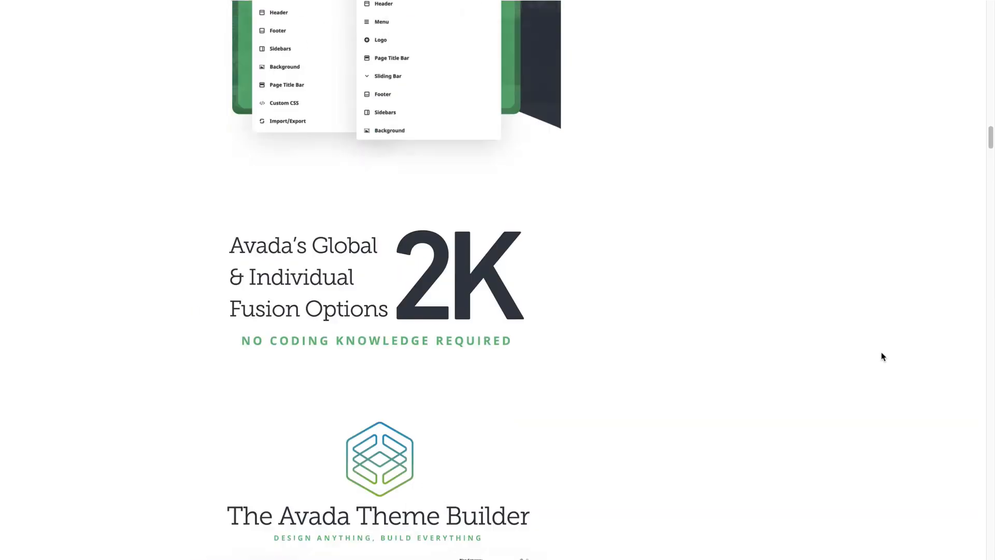
pyautogui.scroll(6, 883, 357)
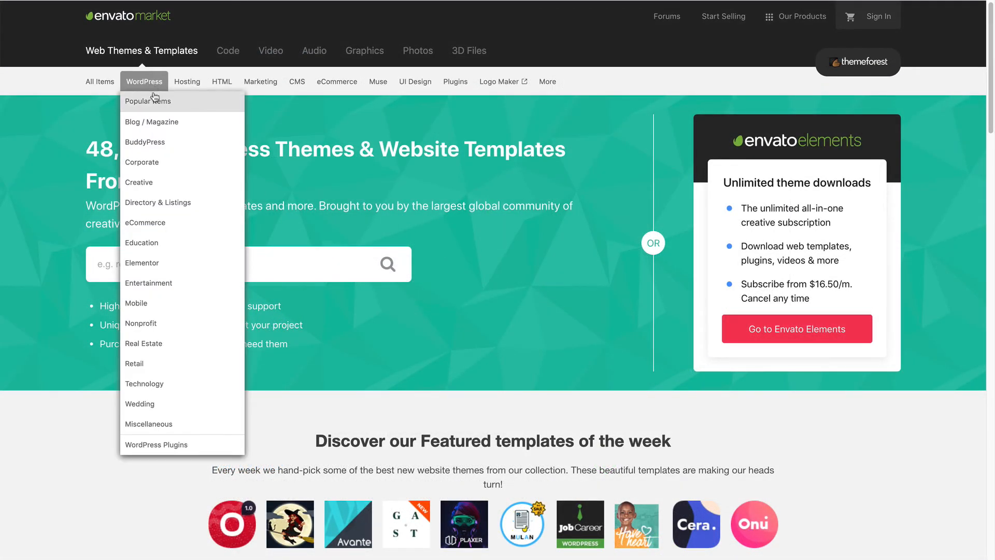
# Show ThemeForest's best-selling WordPress themes under WordPress > Popular Items.
pyautogui.click(140, 101)
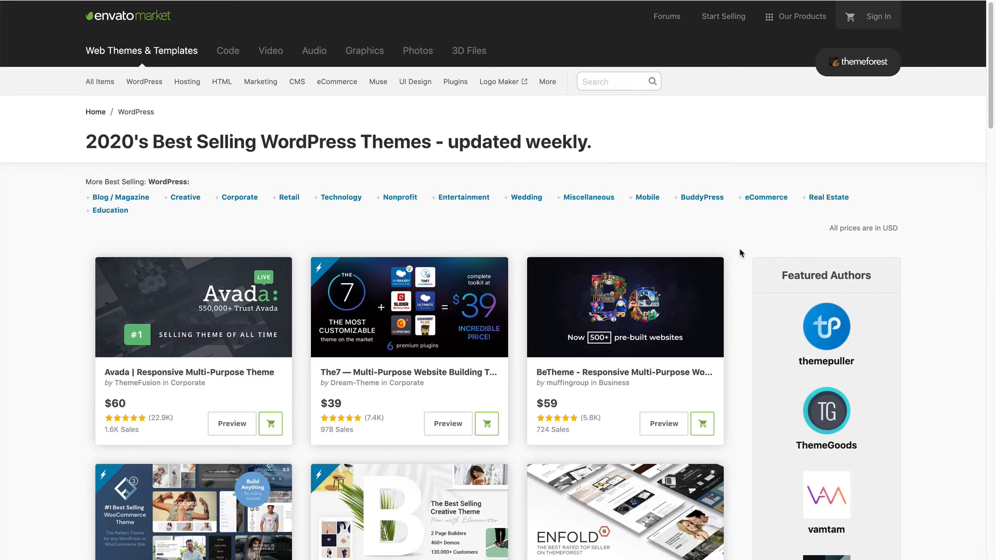
pyautogui.scroll(-5, 736, 379)
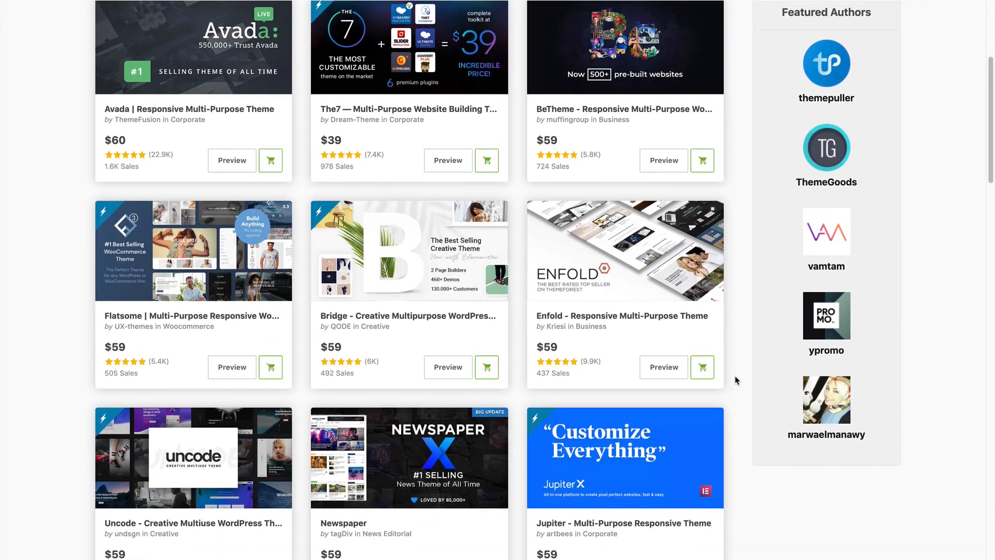
pyautogui.scroll(-8, 736, 379)
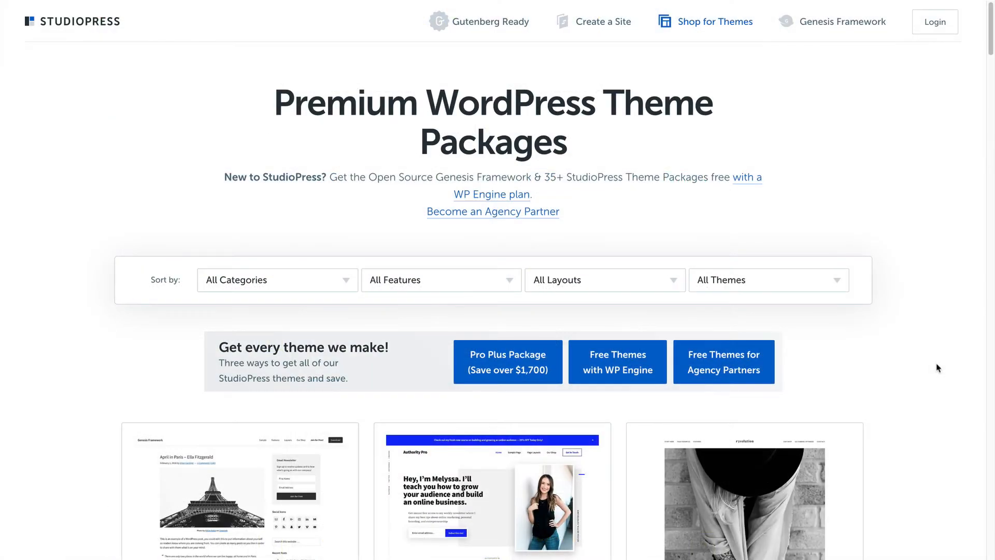
# Scroll through the GeneratePress page past its $49.95 GP Premium pricing.
pyautogui.scroll(-11, 938, 368)
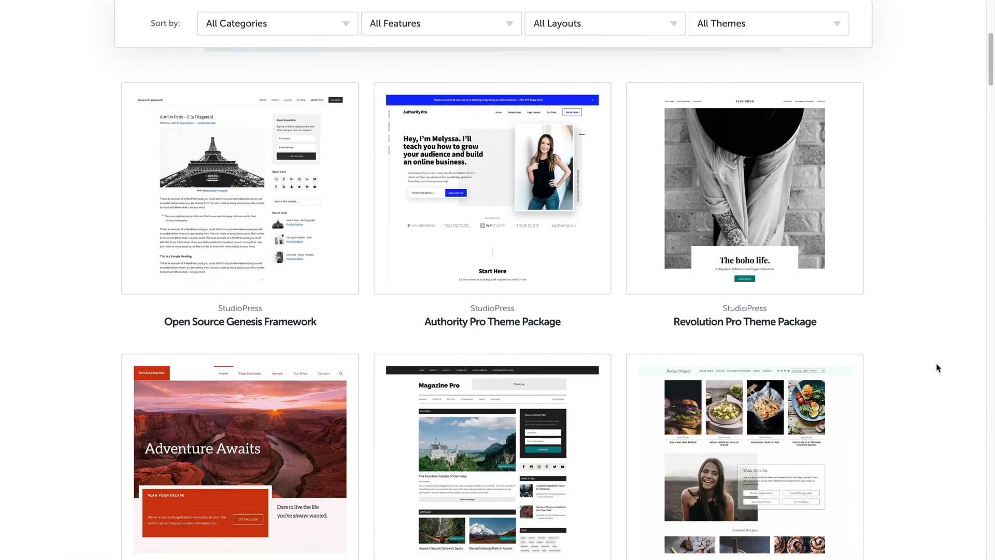
pyautogui.scroll(-9, 937, 368)
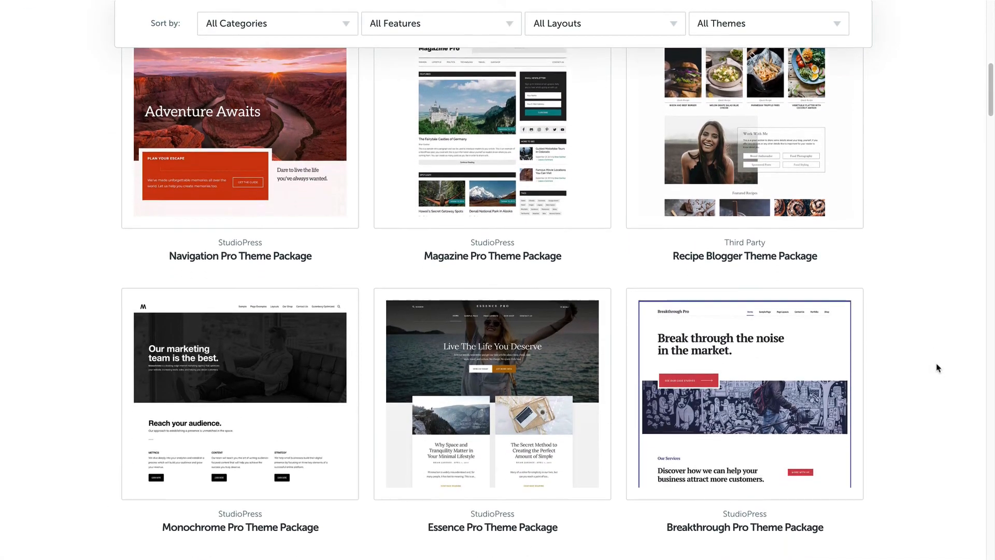
pyautogui.scroll(-12, 937, 368)
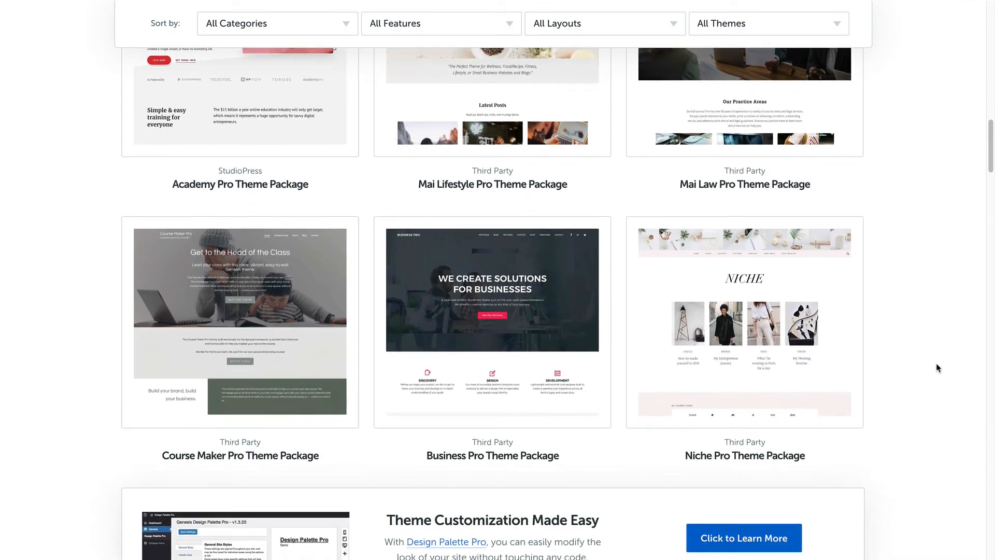
pyautogui.scroll(-4, 937, 369)
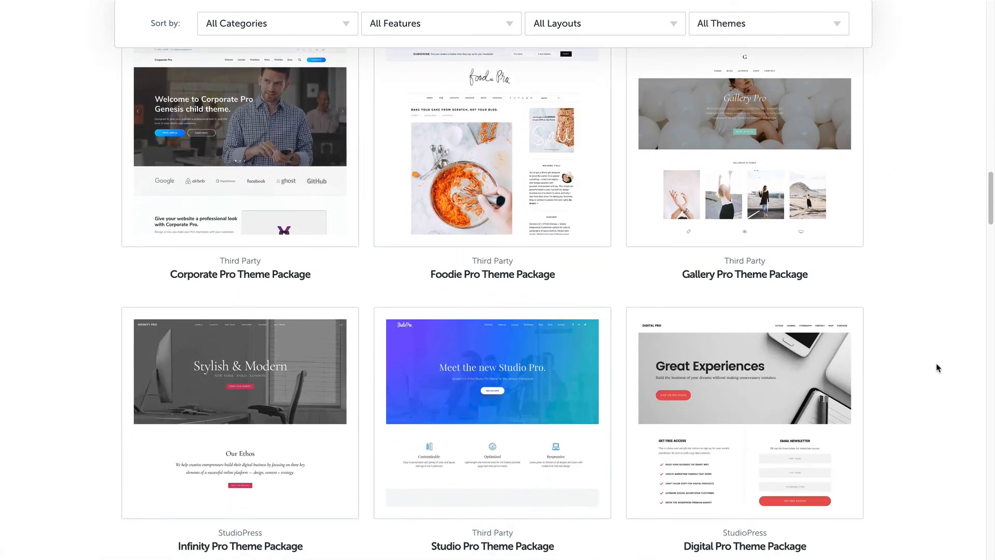
pyautogui.scroll(15, 937, 368)
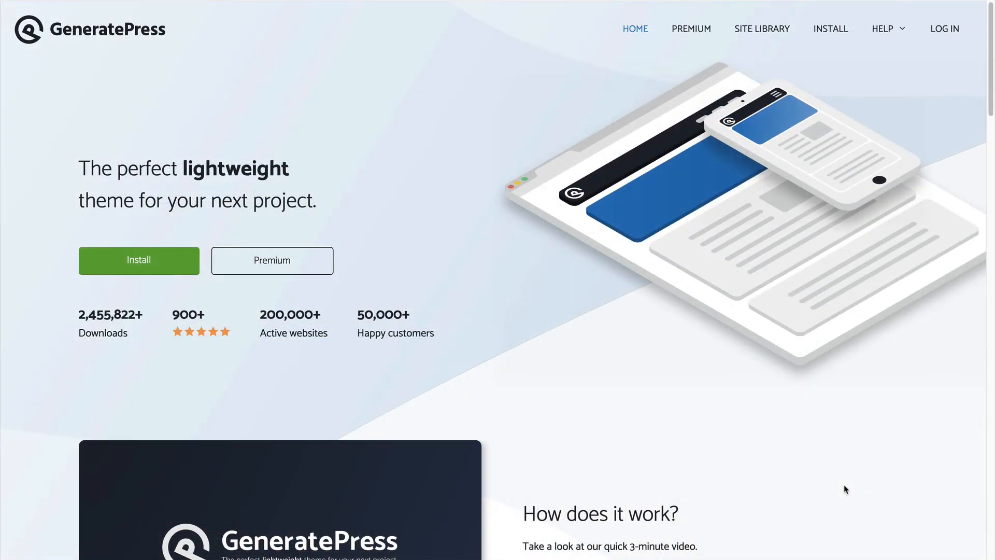
pyautogui.scroll(-4, 845, 489)
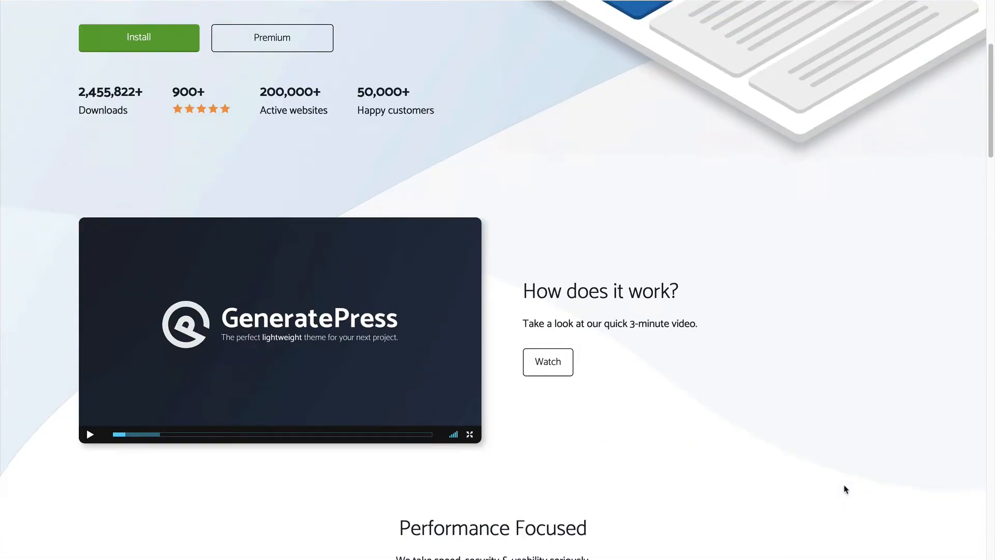
pyautogui.scroll(-17, 845, 489)
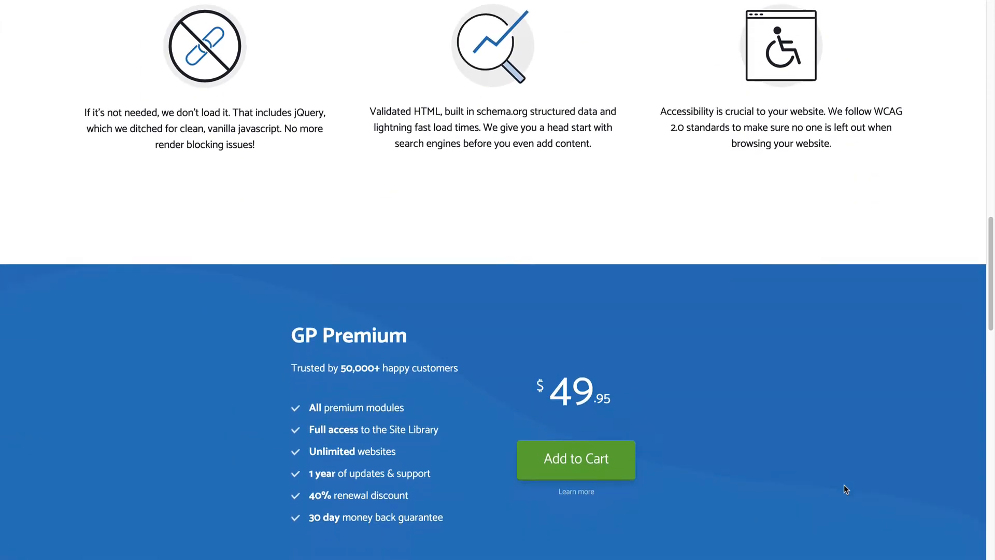
pyautogui.scroll(-15, 845, 489)
pyautogui.scroll(8, 845, 488)
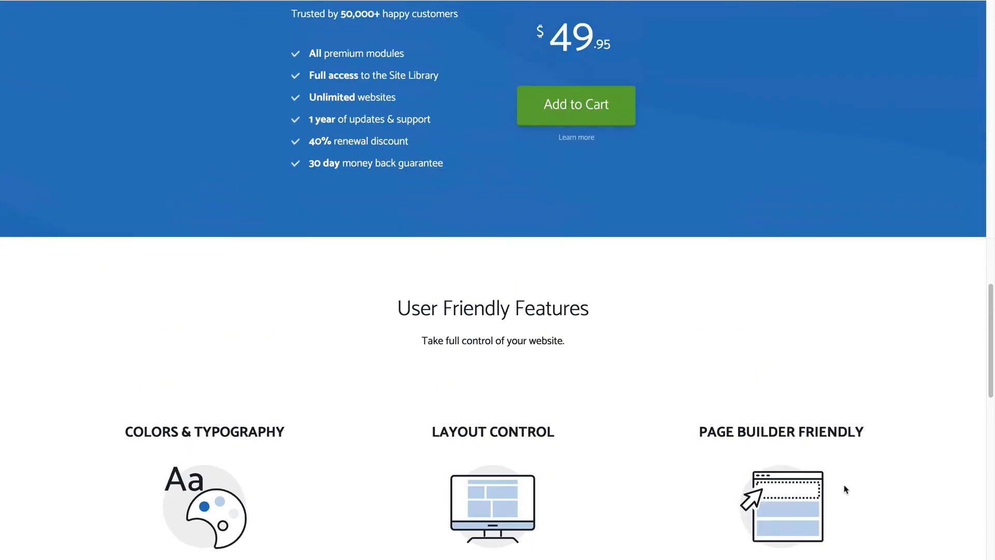
pyautogui.scroll(20, 845, 489)
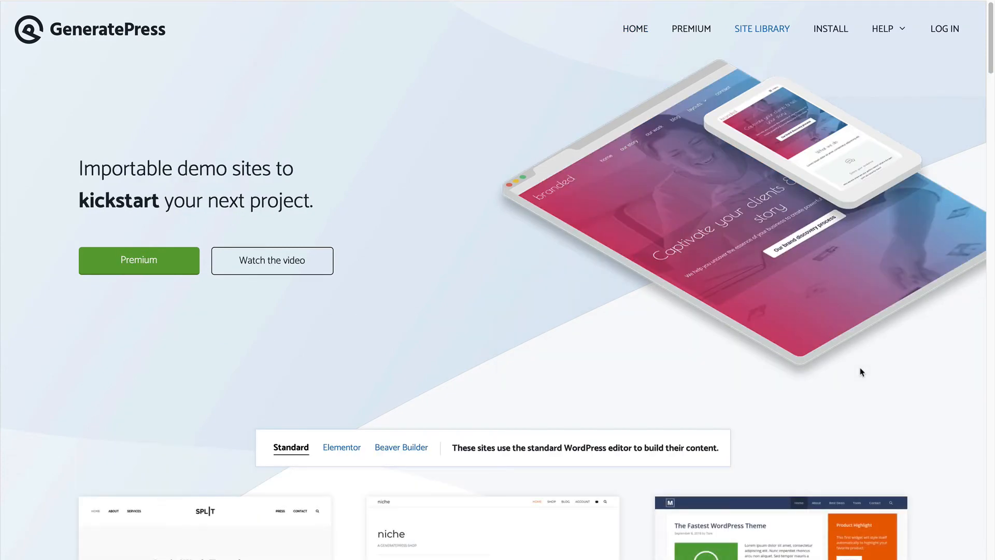
# Look through the Site Library demo sites such as Split, Niche, Charge, Tasty and Grill.
pyautogui.scroll(-4, 862, 371)
pyautogui.scroll(-8, 954, 392)
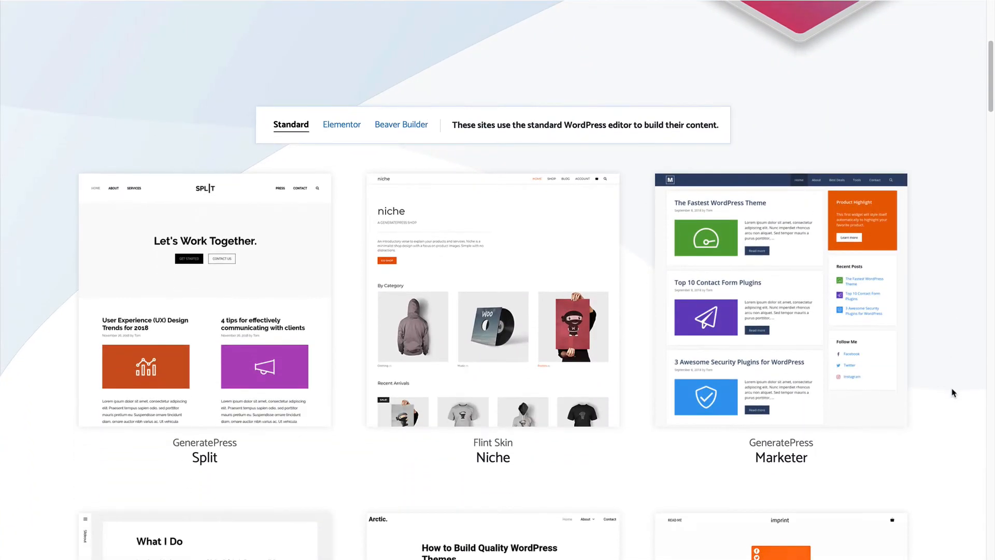
pyautogui.scroll(-12, 954, 393)
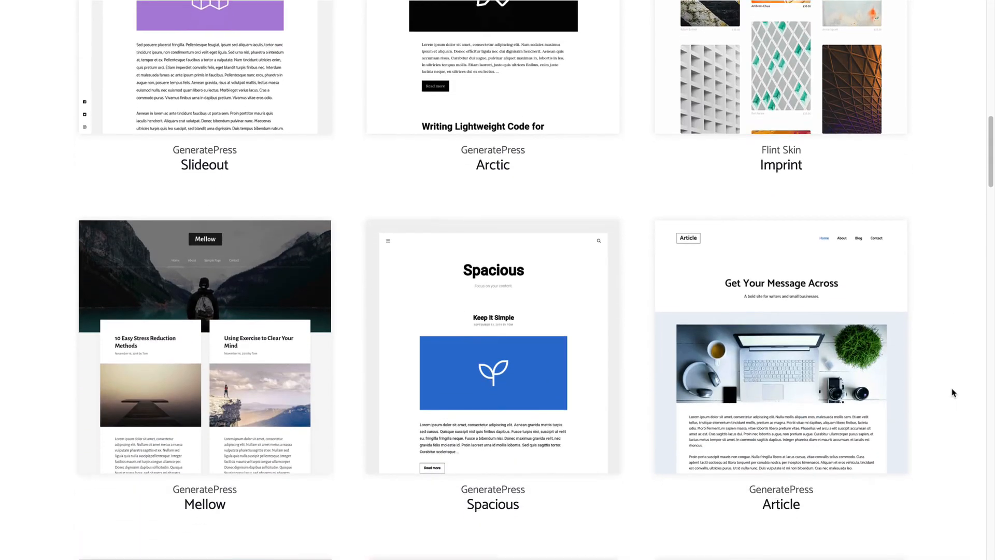
pyautogui.scroll(-12, 954, 393)
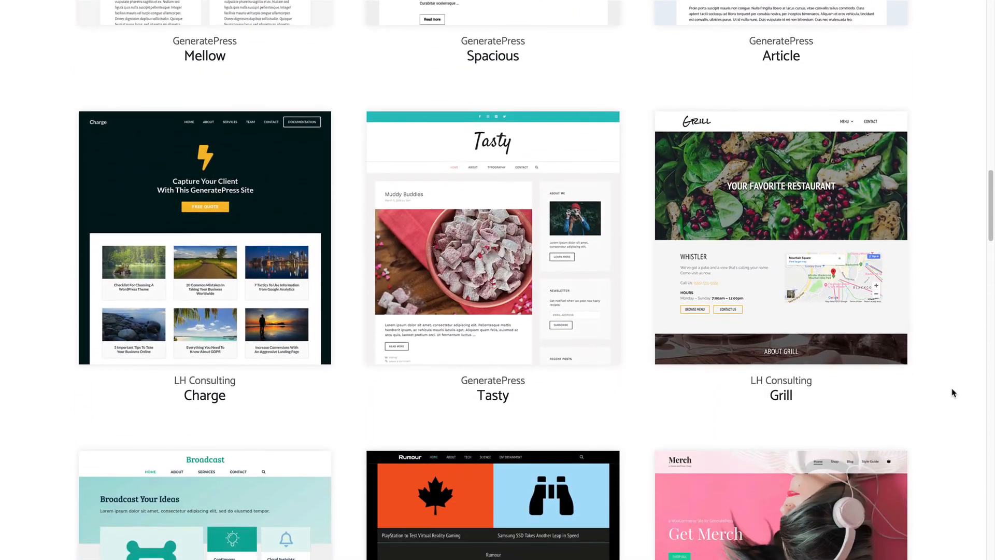
pyautogui.scroll(12, 952, 393)
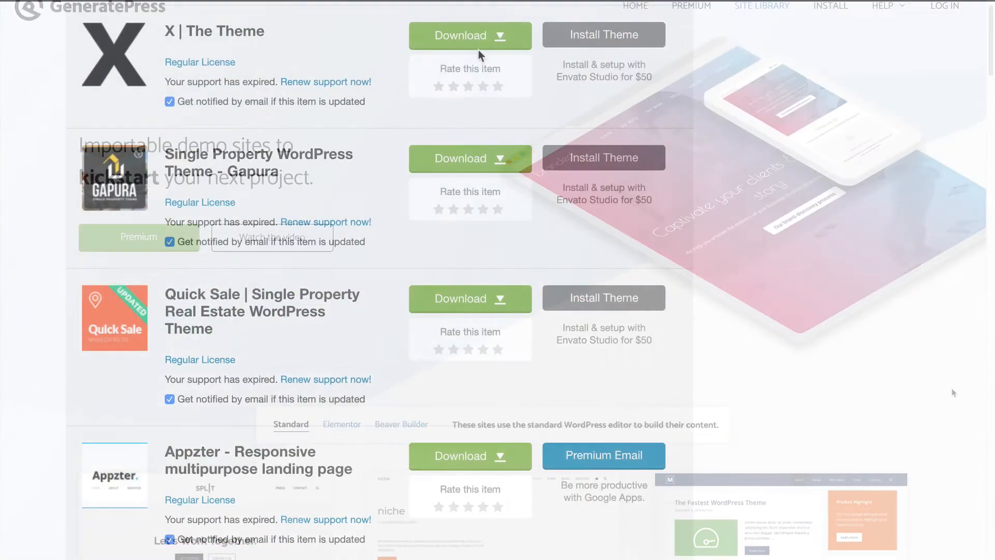
# Download the installable WordPress zip file for X | The Theme.
pyautogui.click(470, 35)
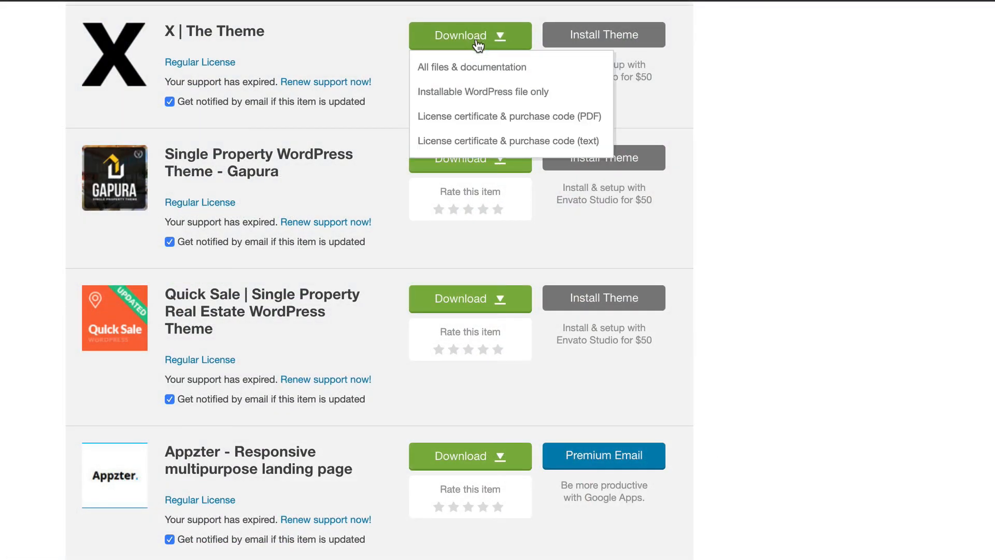
pyautogui.click(559, 99)
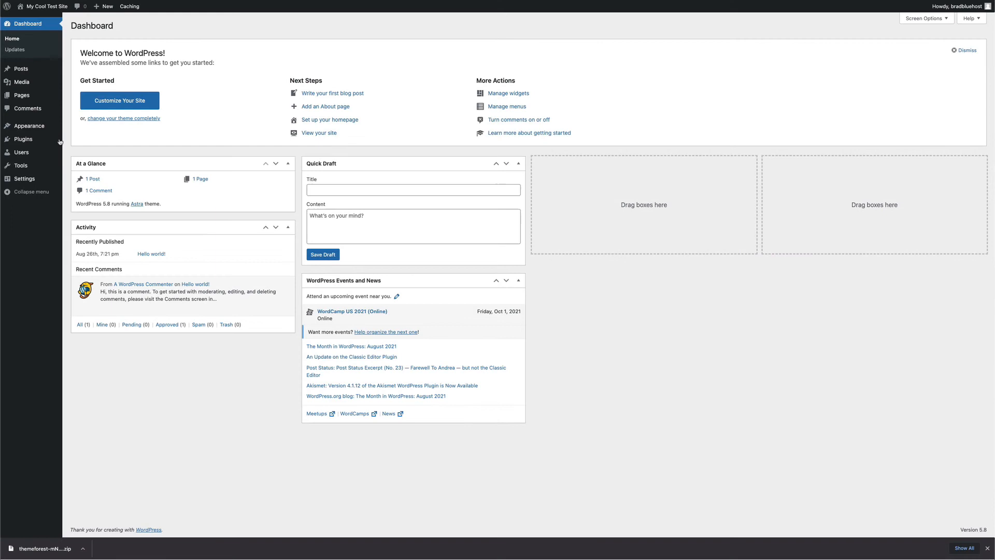
pyautogui.moveTo(57, 127)
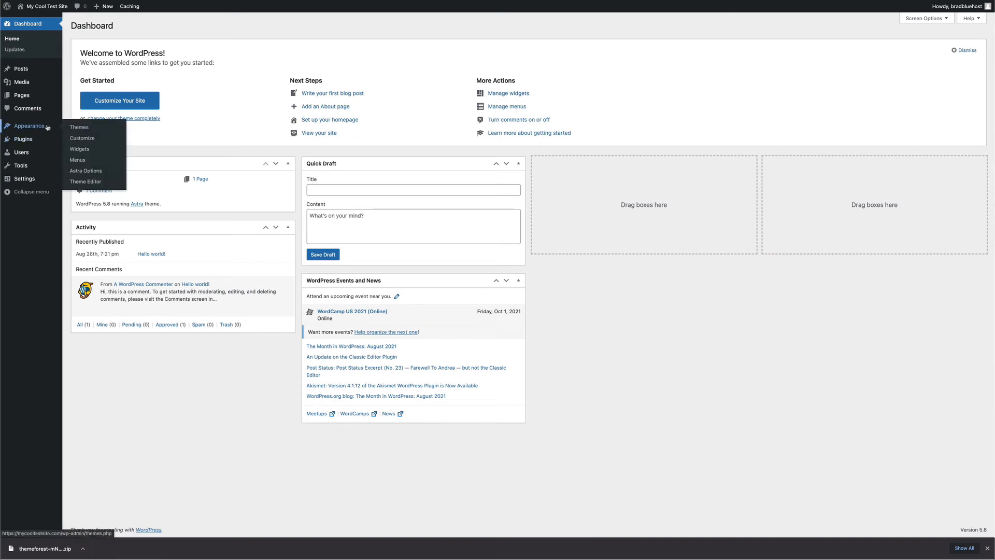
pyautogui.click(92, 131)
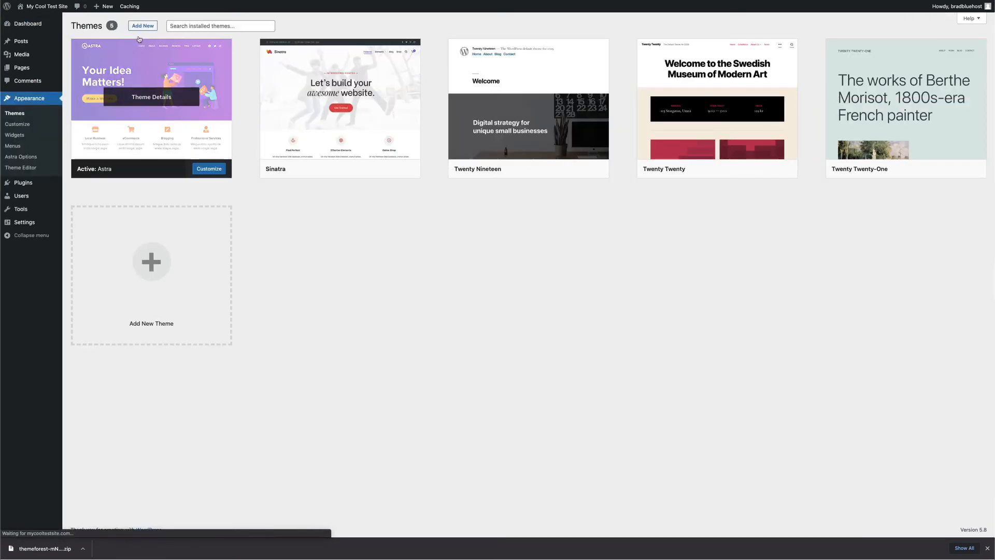
pyautogui.click(144, 28)
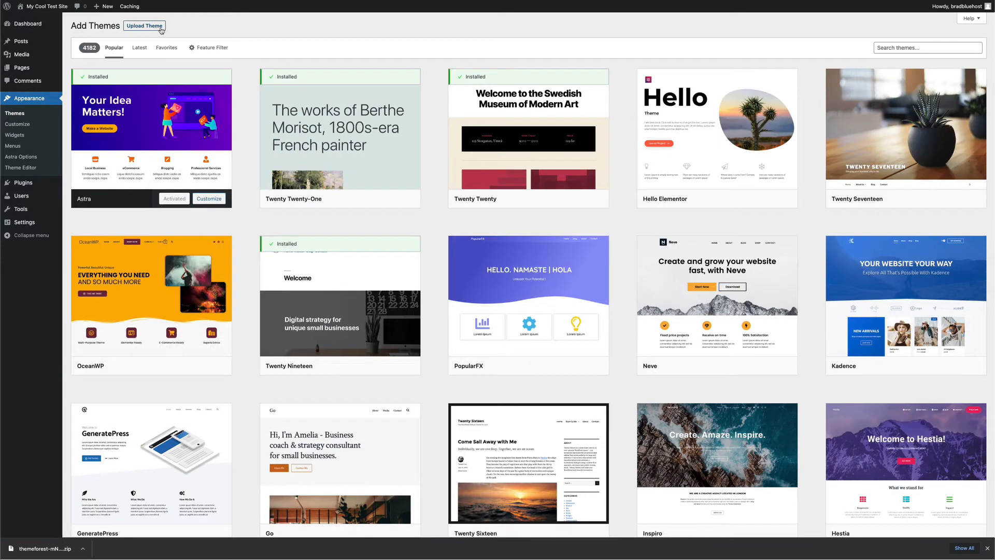
pyautogui.click(162, 29)
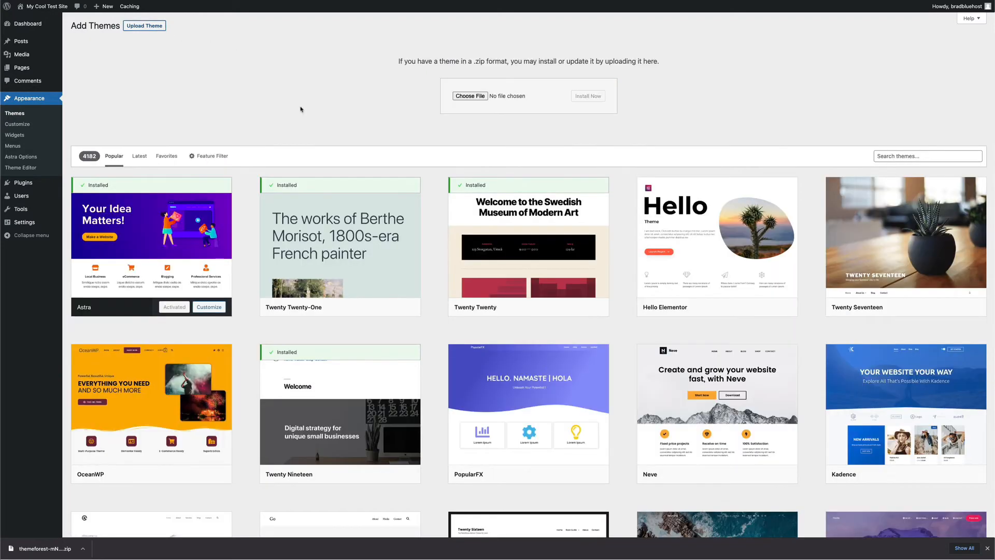
pyautogui.moveTo(44, 548); pyautogui.dragTo(489, 103)
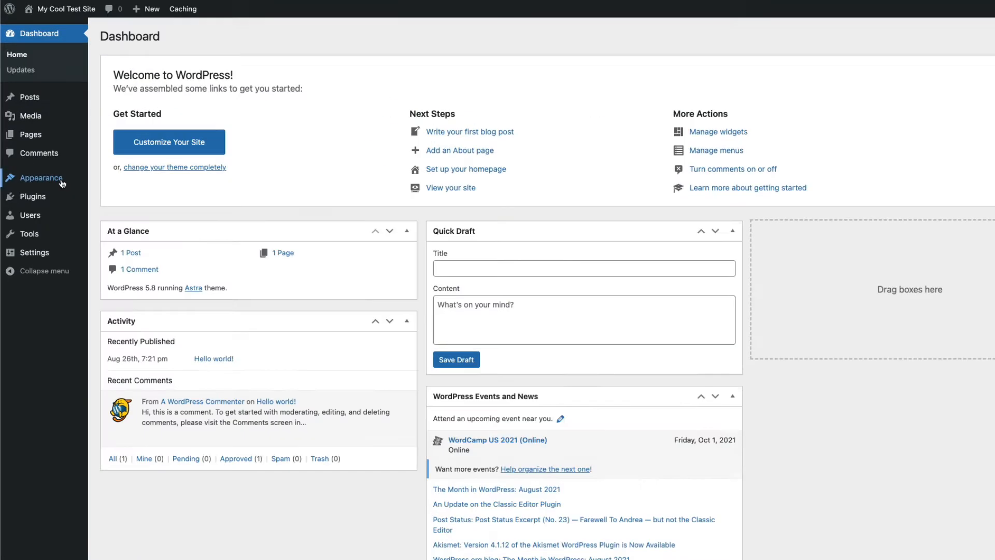
pyautogui.moveTo(31, 126)
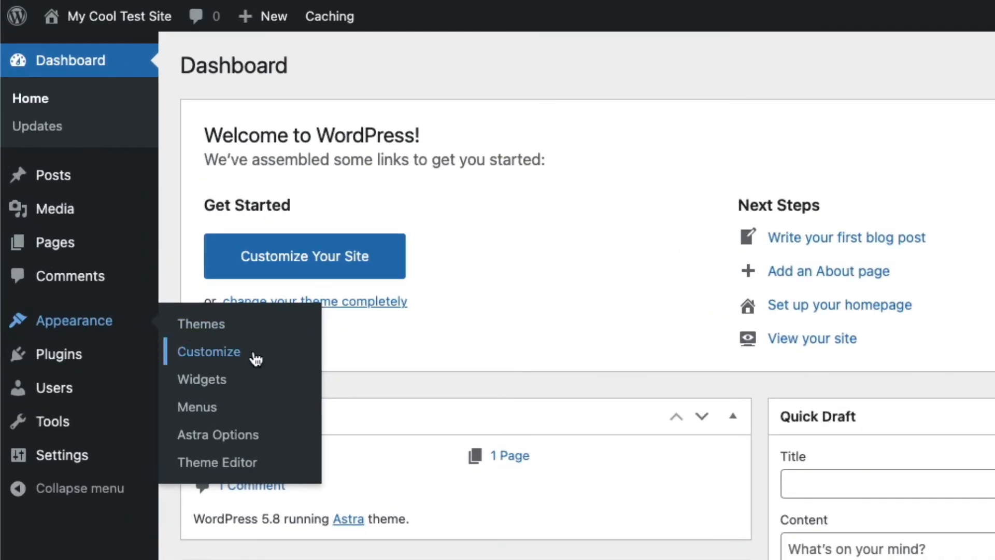
pyautogui.click(255, 359)
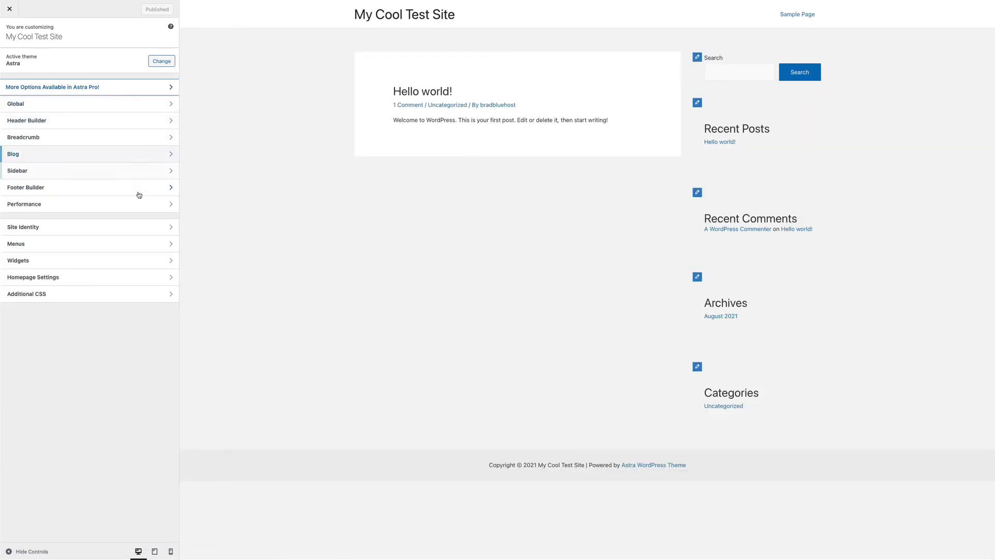
pyautogui.click(135, 107)
pyautogui.click(119, 57)
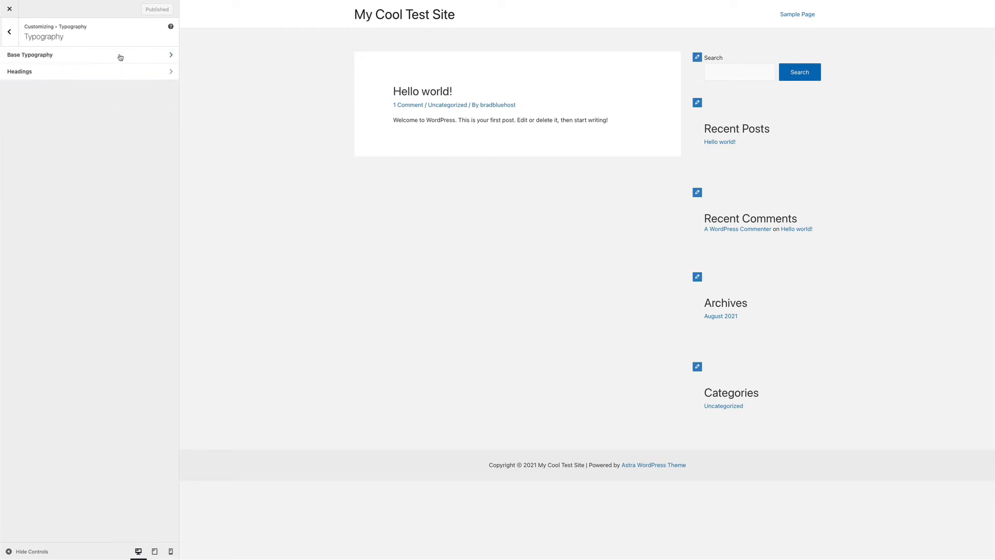
pyautogui.click(120, 55)
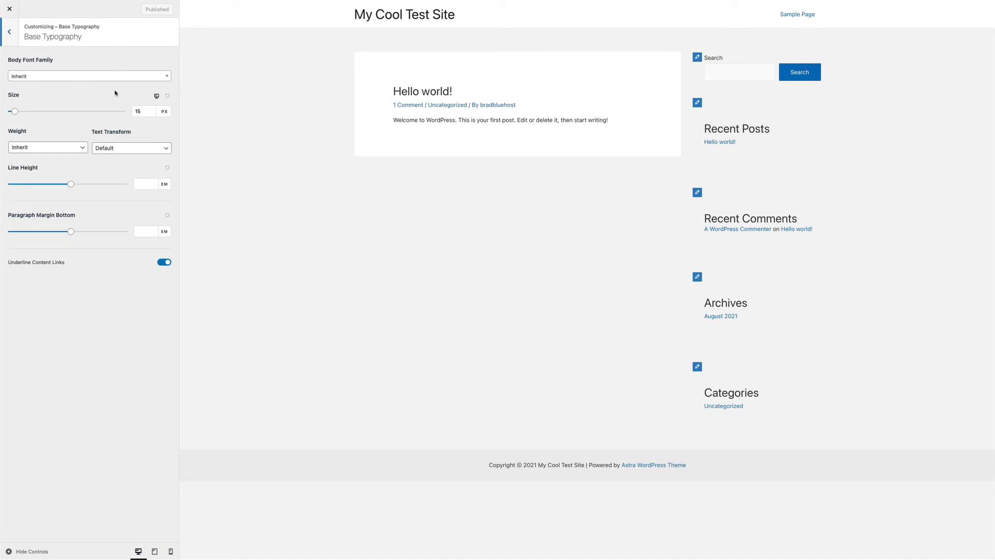
pyautogui.click(11, 40)
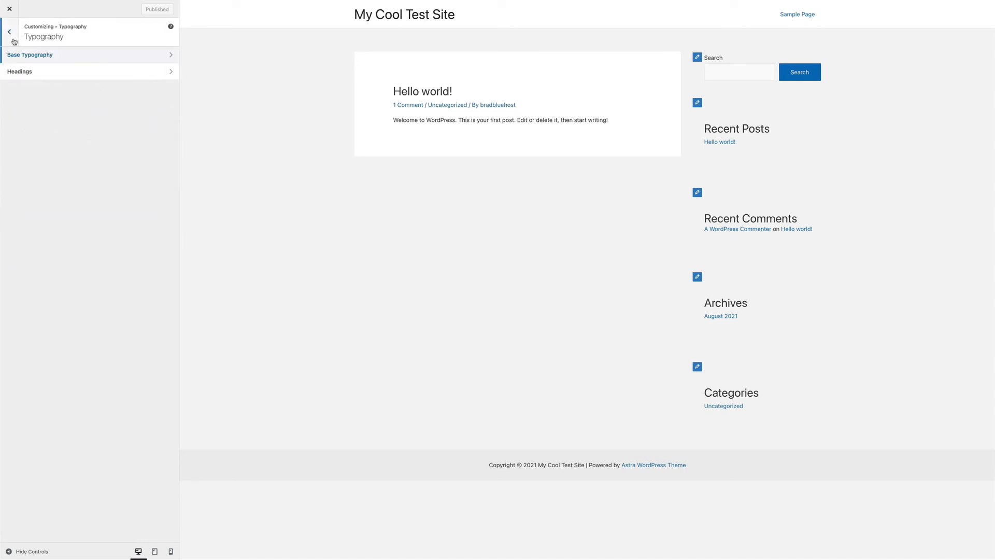
pyautogui.click(11, 40)
pyautogui.click(47, 73)
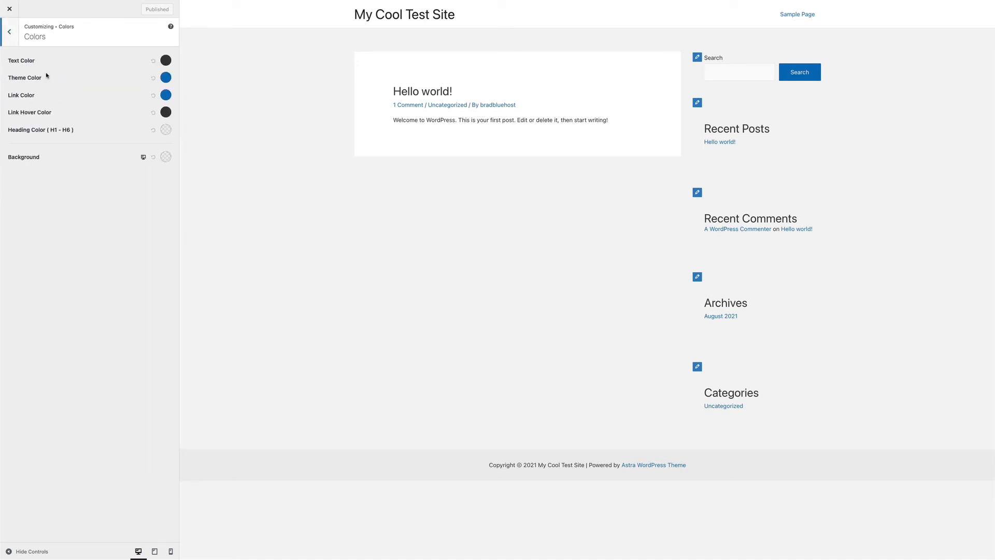
pyautogui.click(11, 34)
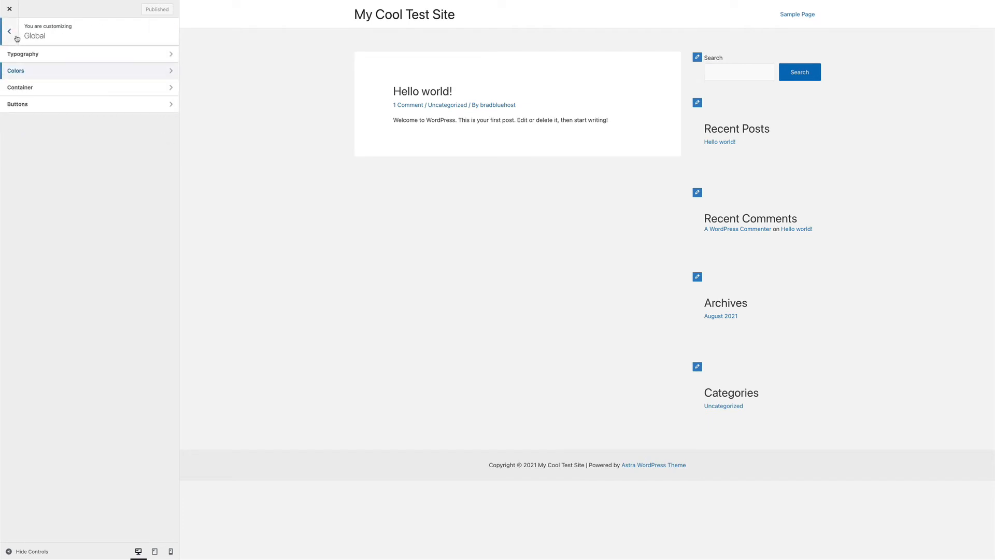
pyautogui.click(17, 39)
pyautogui.click(65, 122)
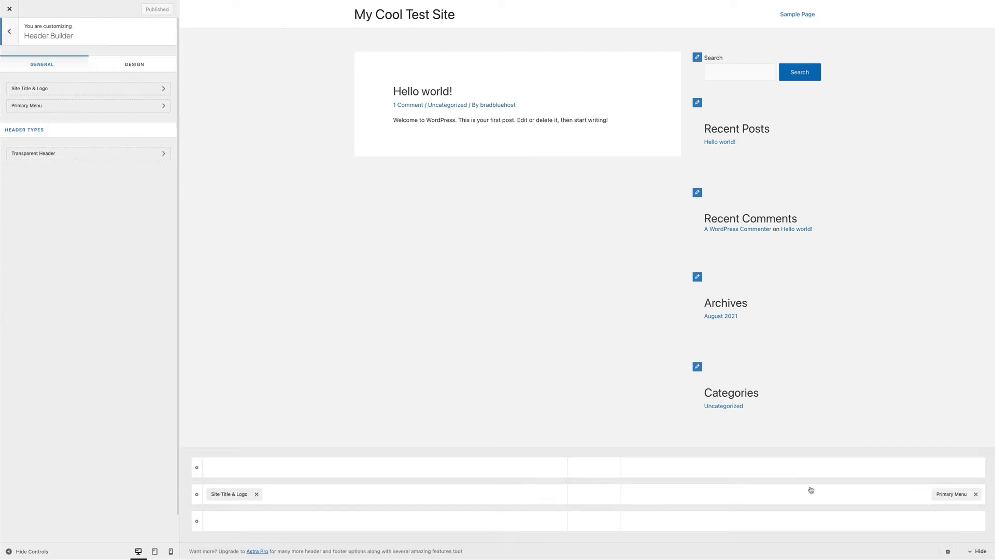
pyautogui.click(10, 32)
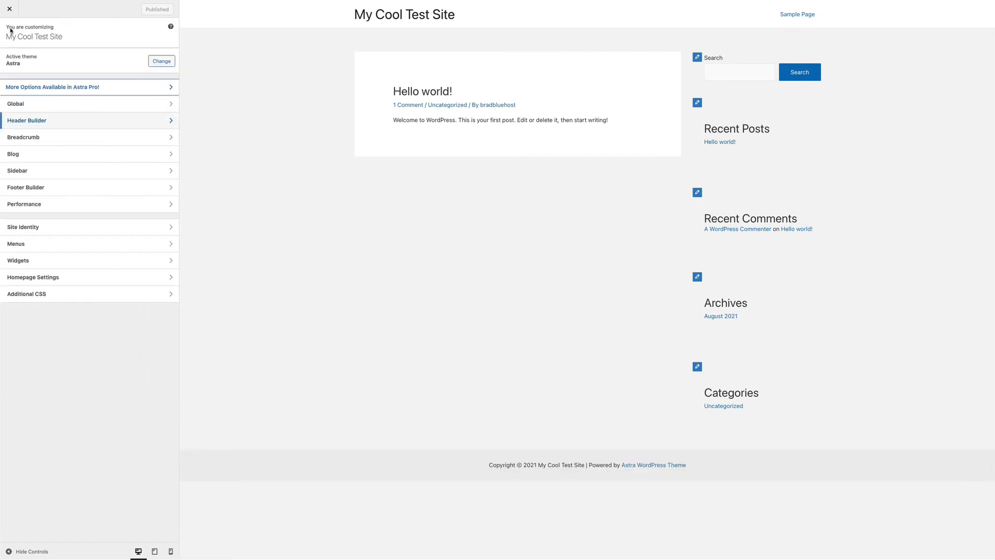
pyautogui.click(155, 154)
pyautogui.click(12, 38)
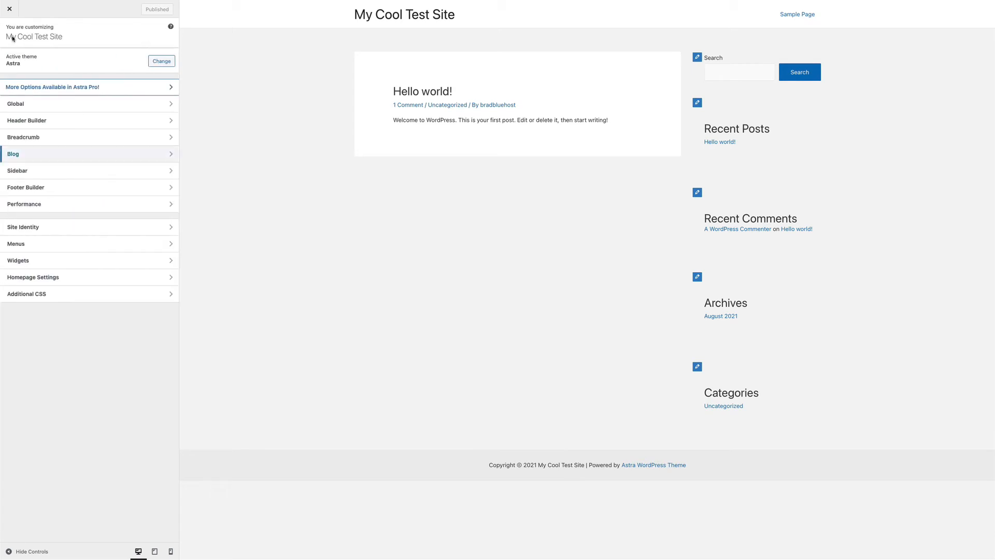
pyautogui.click(70, 191)
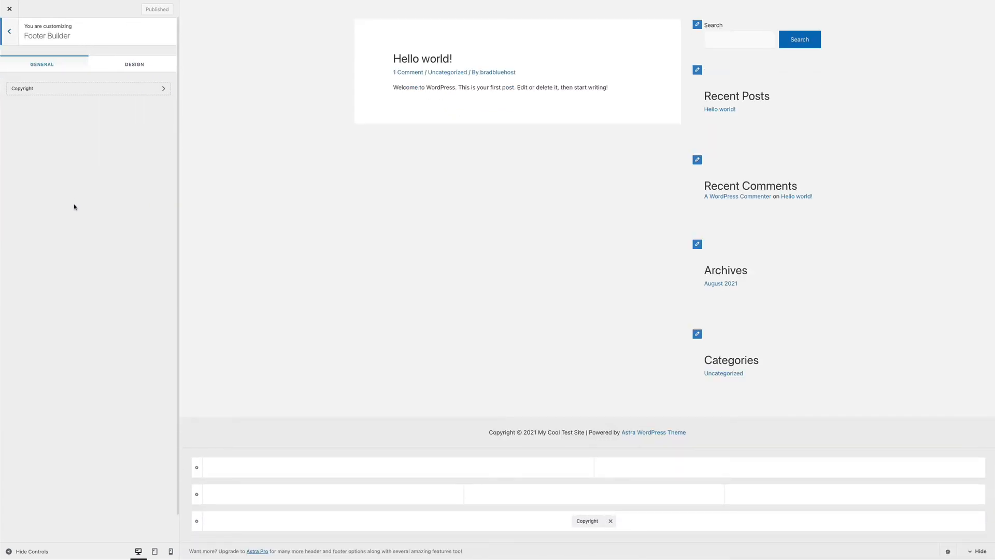
pyautogui.click(9, 35)
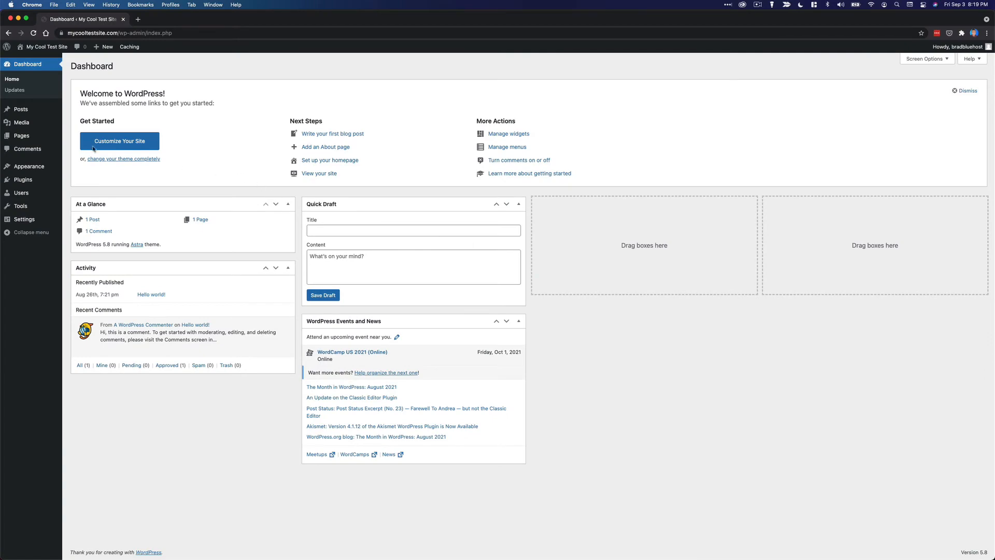
# Create a new page titled 'About Us'.
pyautogui.moveTo(24, 135)
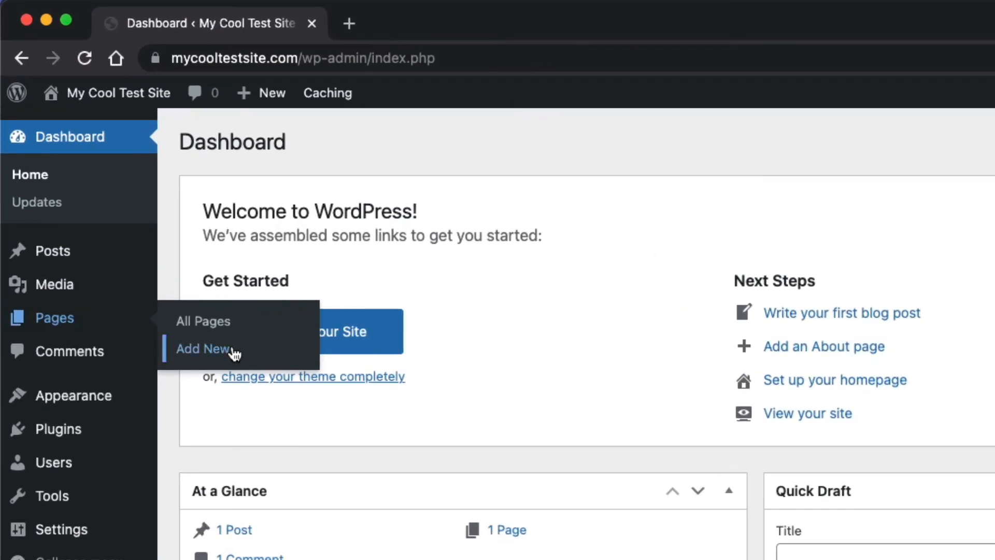
pyautogui.click(221, 356)
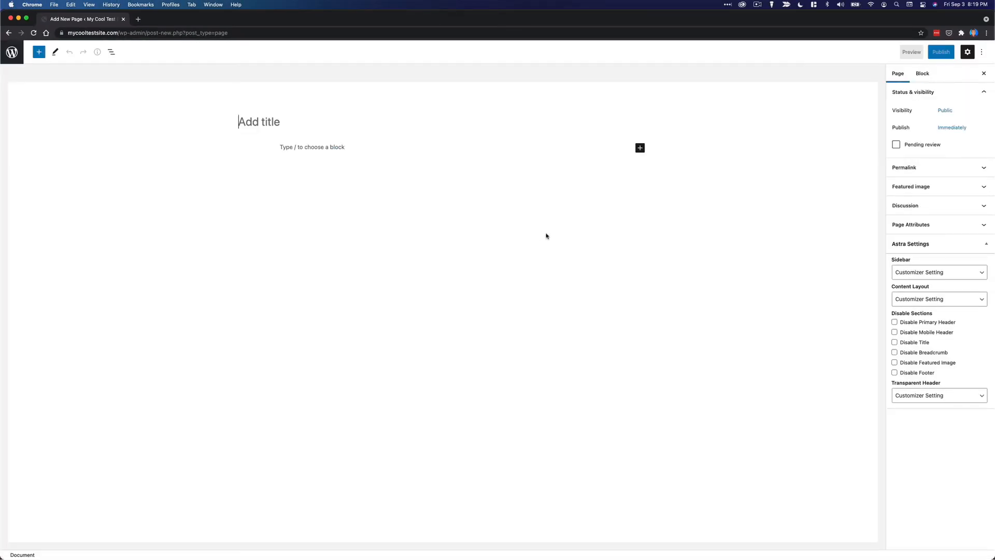
pyautogui.write('About Us')
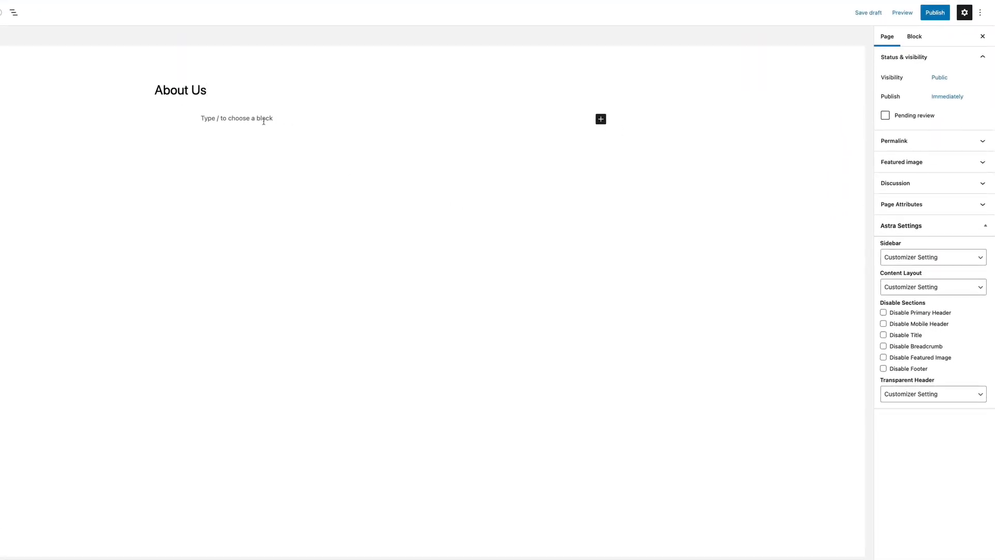
# Write the paragraph 'This is a paragraph!' and add an empty block below it.
pyautogui.click(264, 120)
pyautogui.write('This is a para')
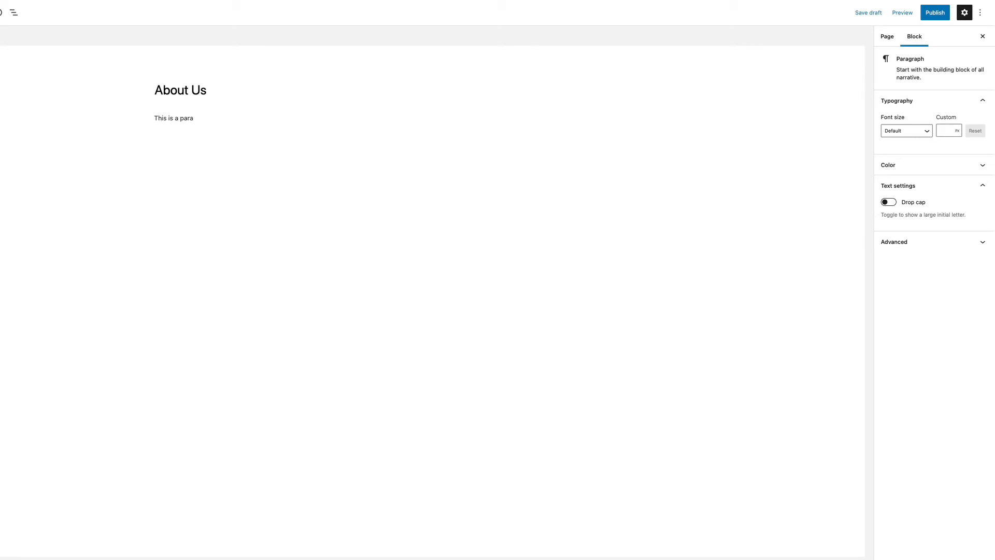
pyautogui.write('graph!')
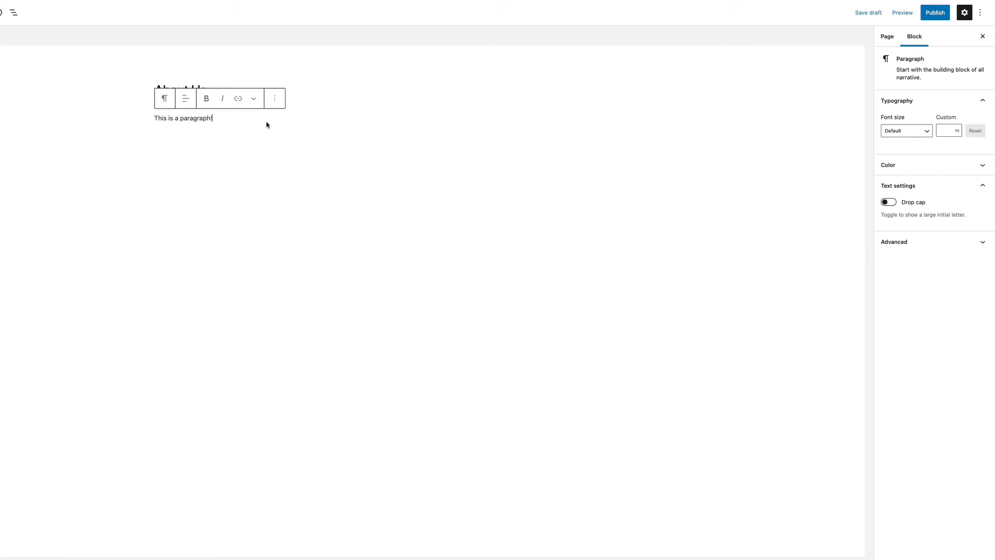
pyautogui.press('Return')
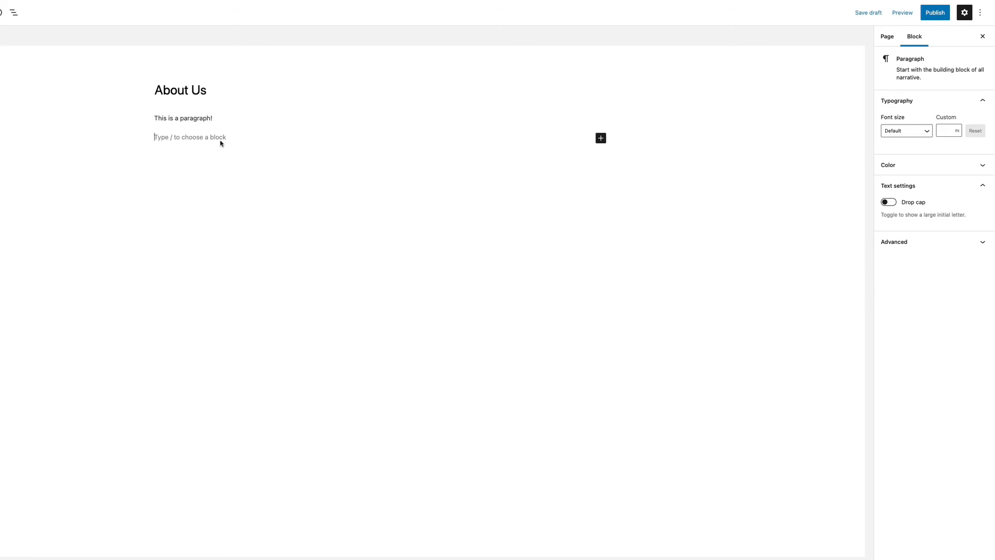
# Add a heading block reading 'This is a heading' below the paragraph.
pyautogui.click(600, 138)
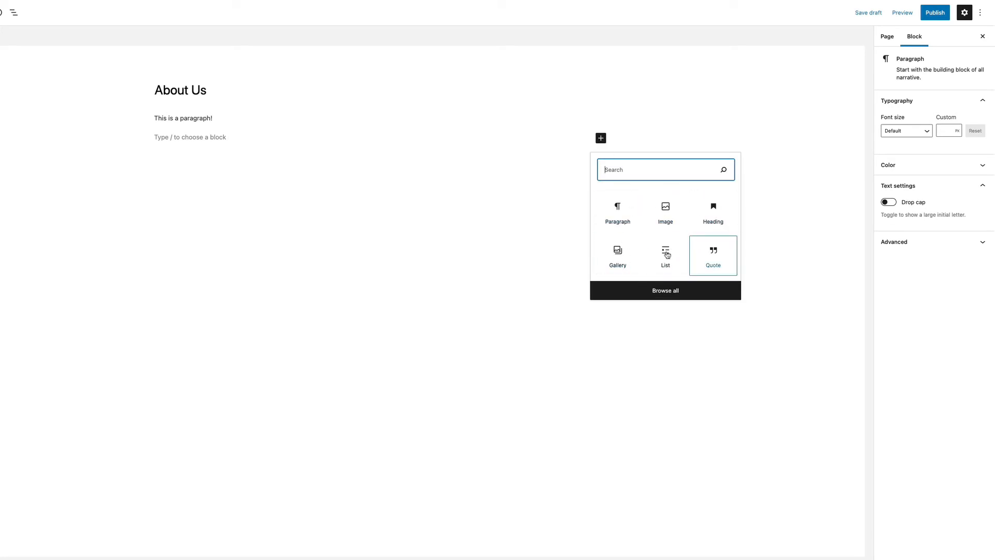
pyautogui.click(712, 214)
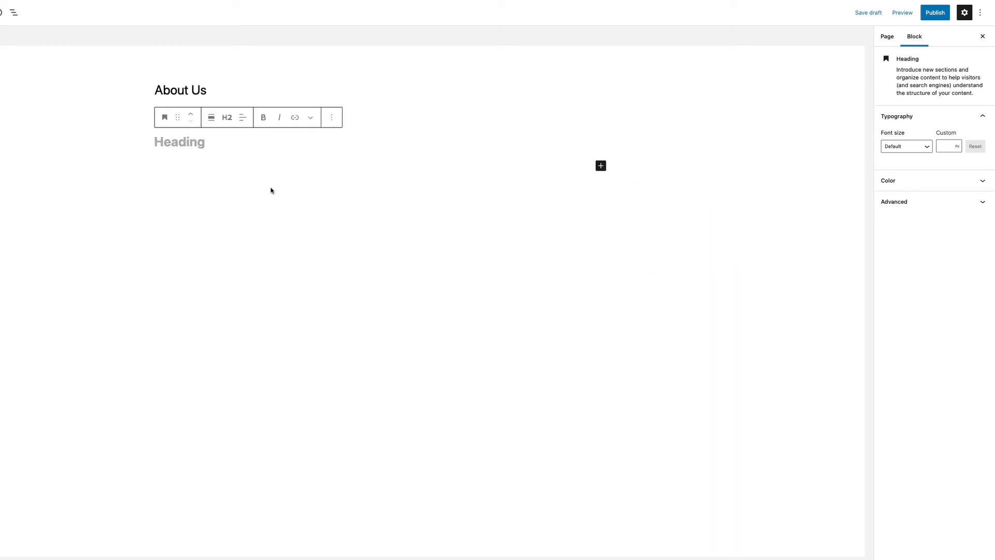
pyautogui.write('This is a head')
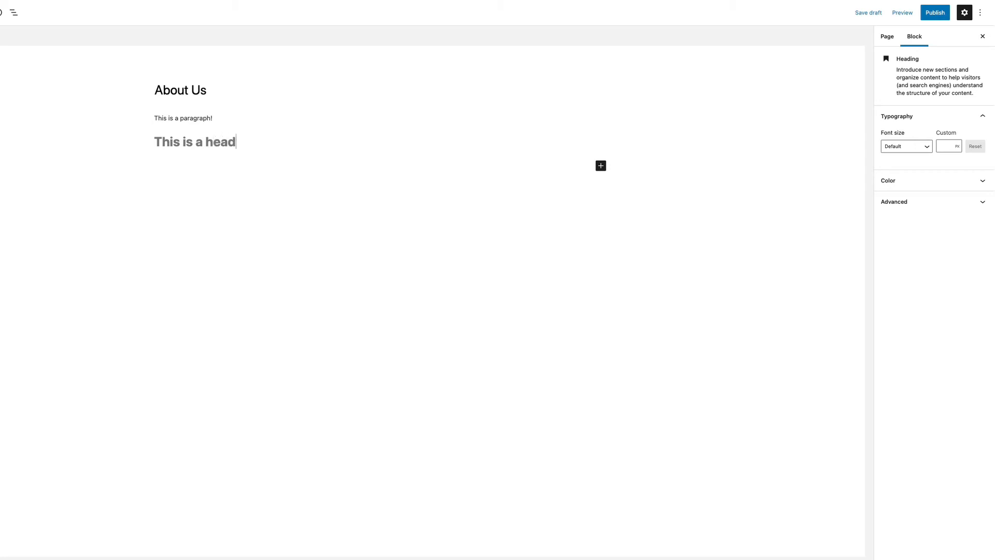
pyautogui.write('ing')
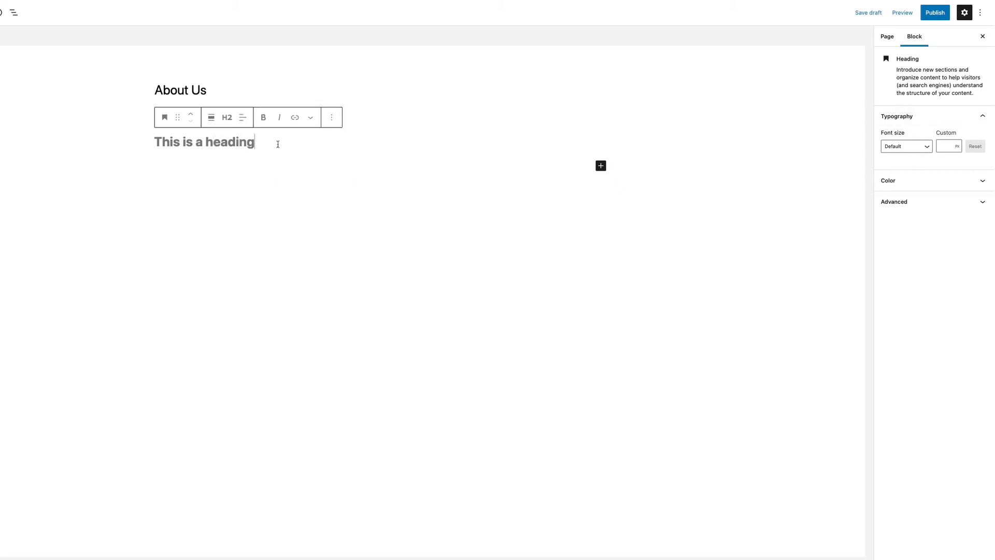
pyautogui.press('Return')
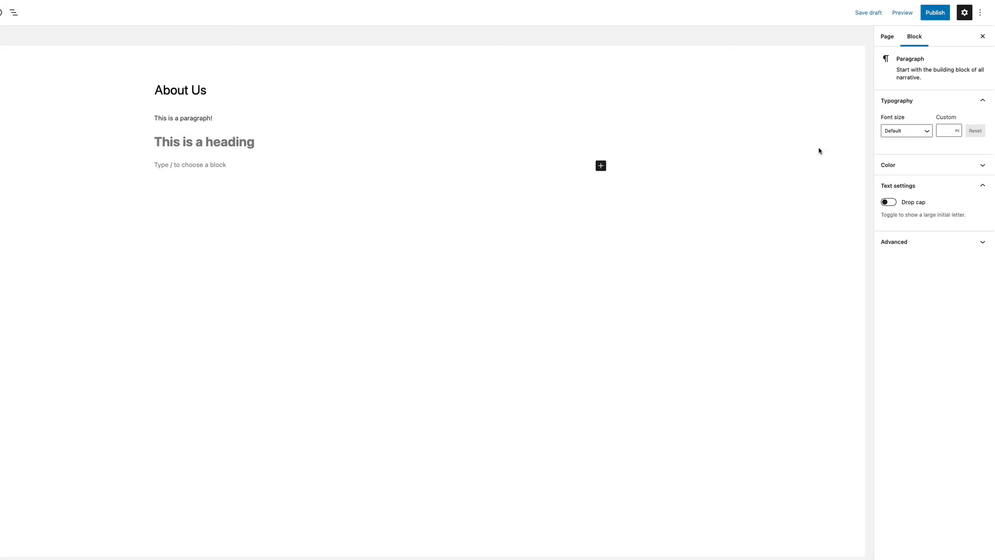
# Preview the About Us page in a new tab.
pyautogui.click(886, 45)
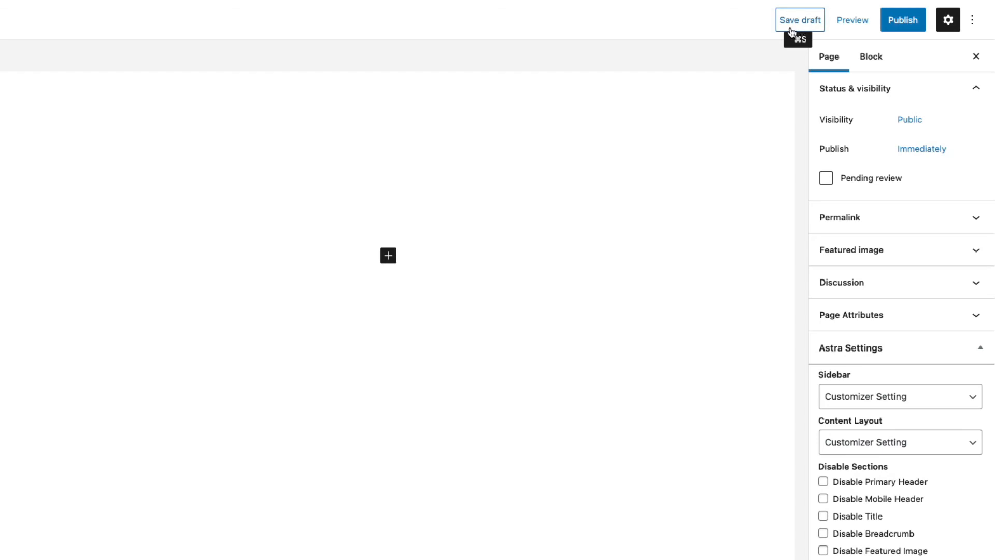
pyautogui.click(854, 23)
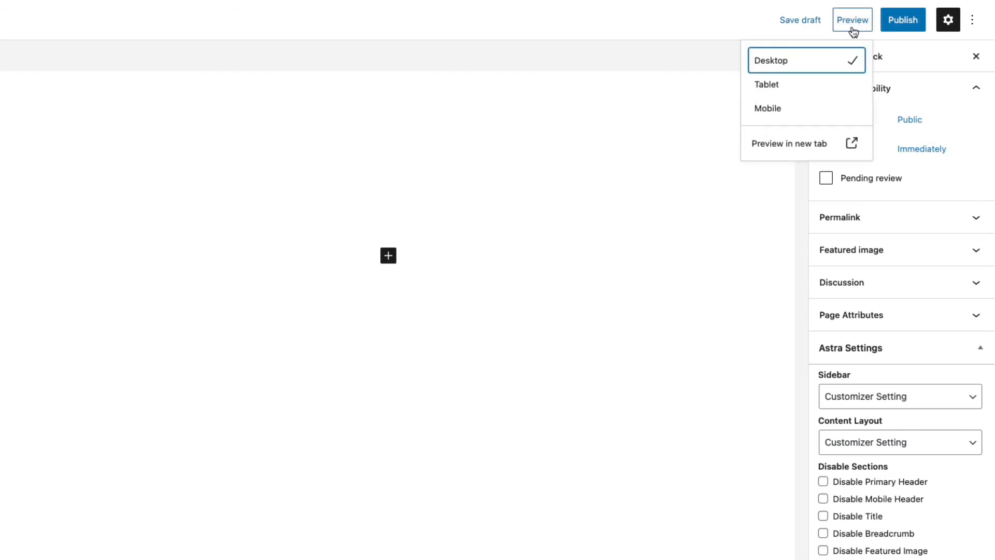
pyautogui.click(816, 146)
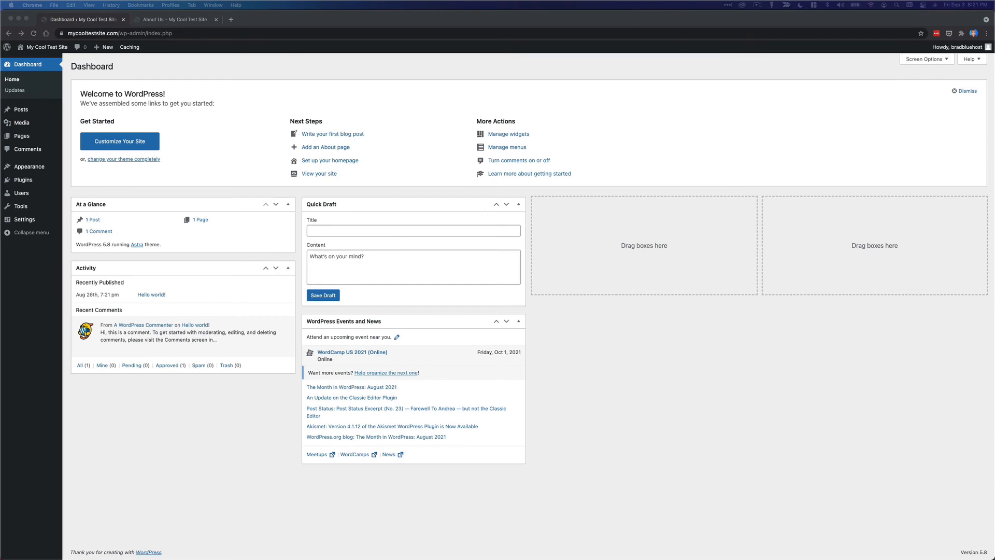
# Create a new navigation menu named 'Menu' in Appearance > Menus.
pyautogui.click(630, 235)
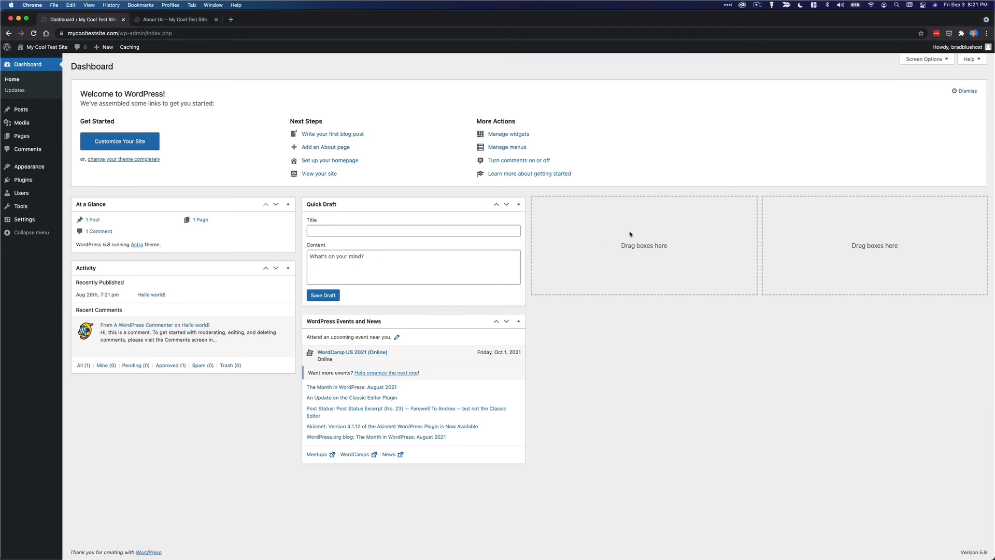
pyautogui.moveTo(50, 135)
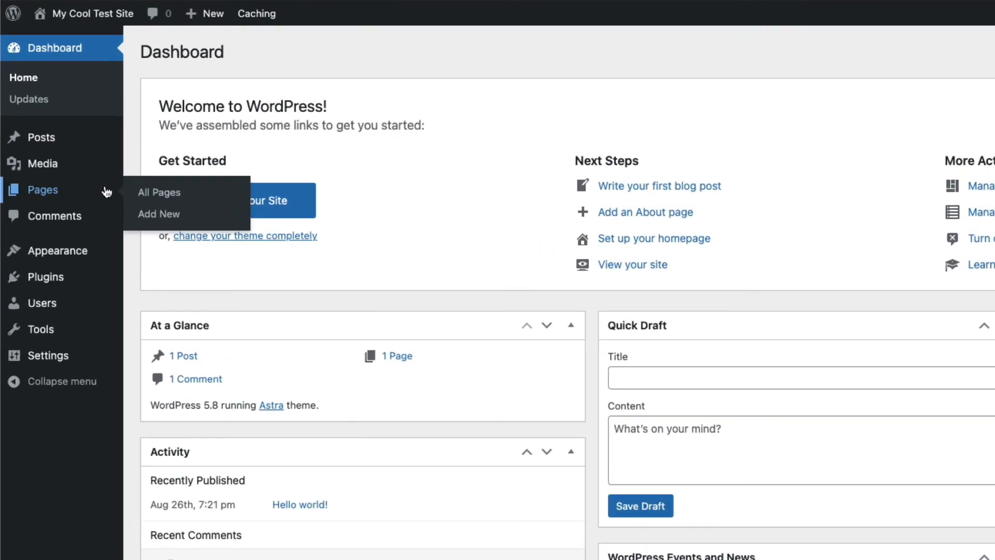
pyautogui.click(227, 197)
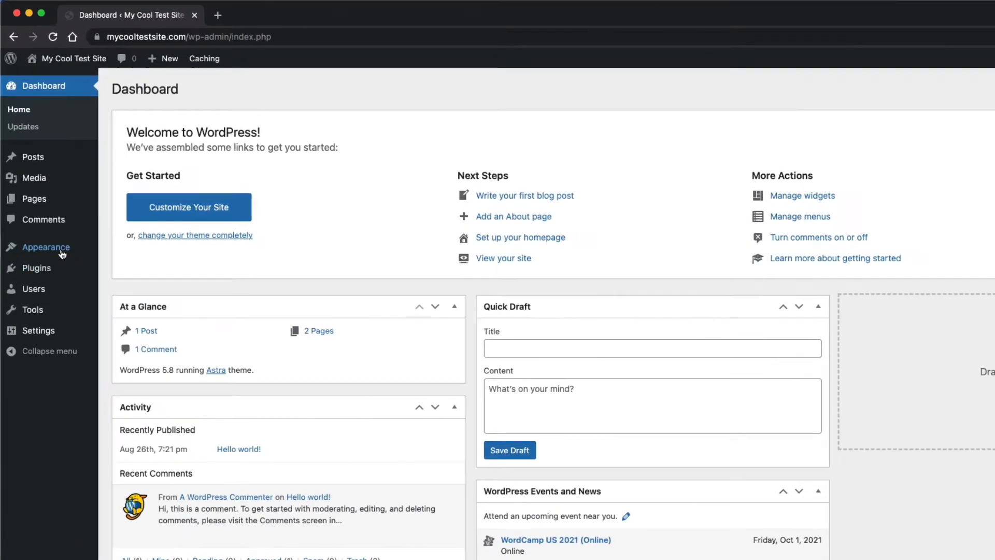
pyautogui.moveTo(31, 166)
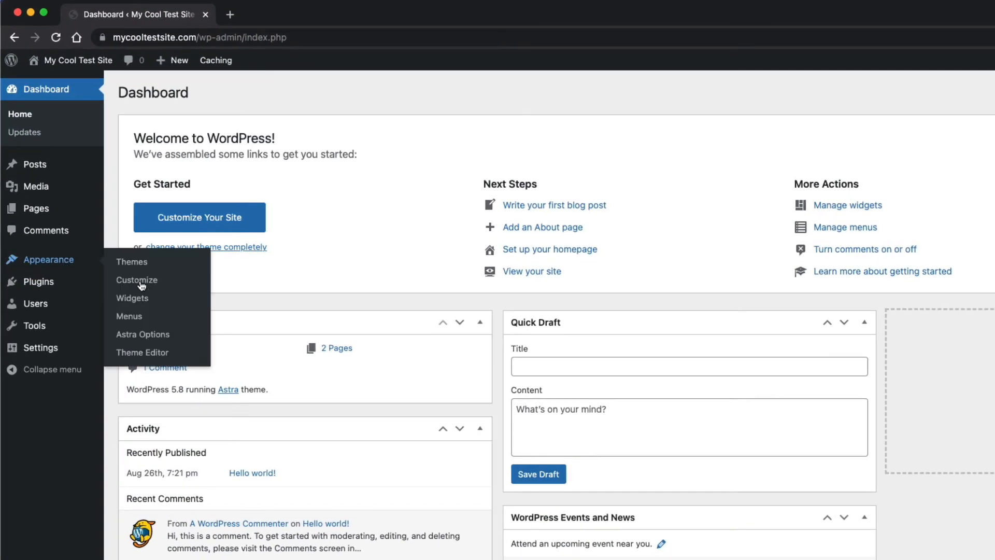
pyautogui.click(99, 202)
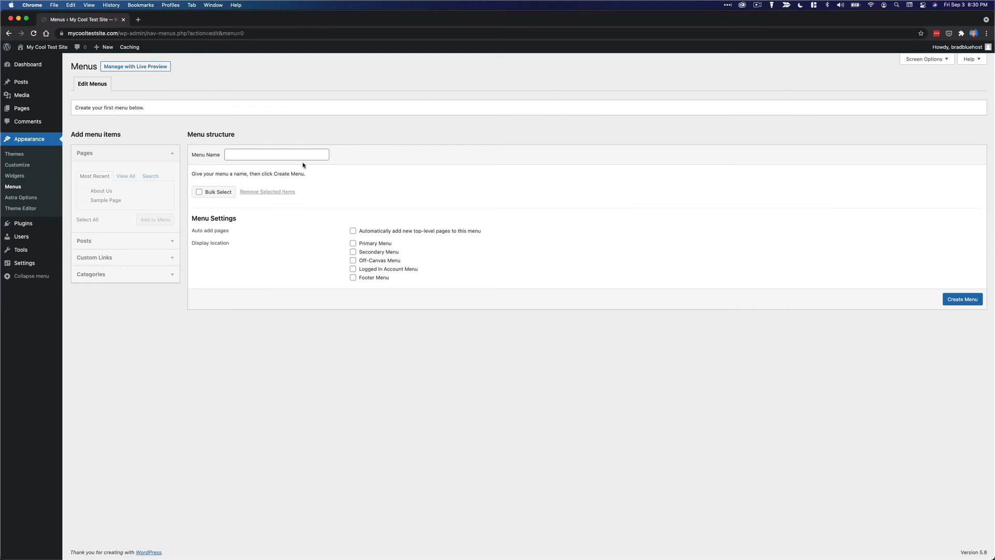
pyautogui.click(303, 156)
pyautogui.write('Menu')
pyautogui.click(952, 300)
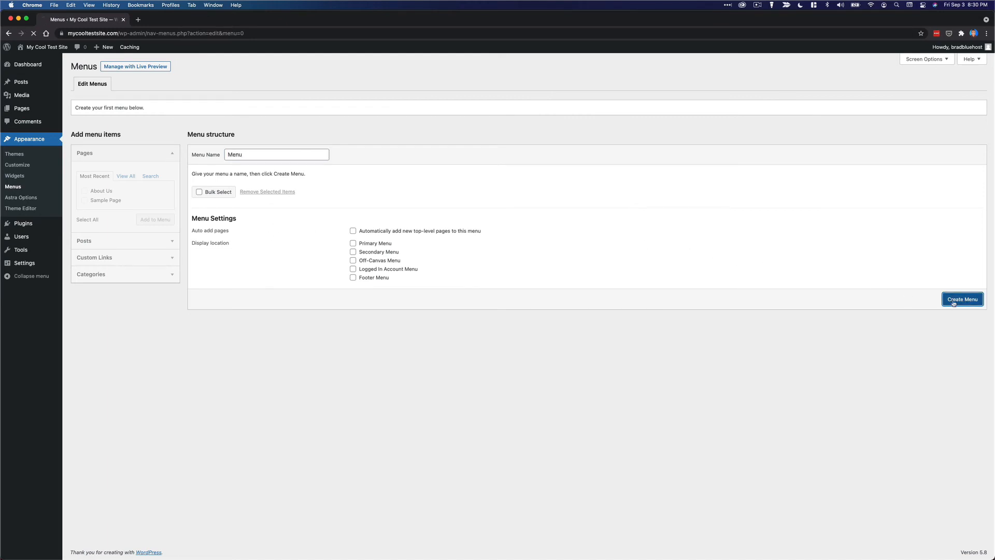
# Add About Us and Sample Page, relabel About Us to 'About', set as Primary Menu, and save.
pyautogui.click(110, 192)
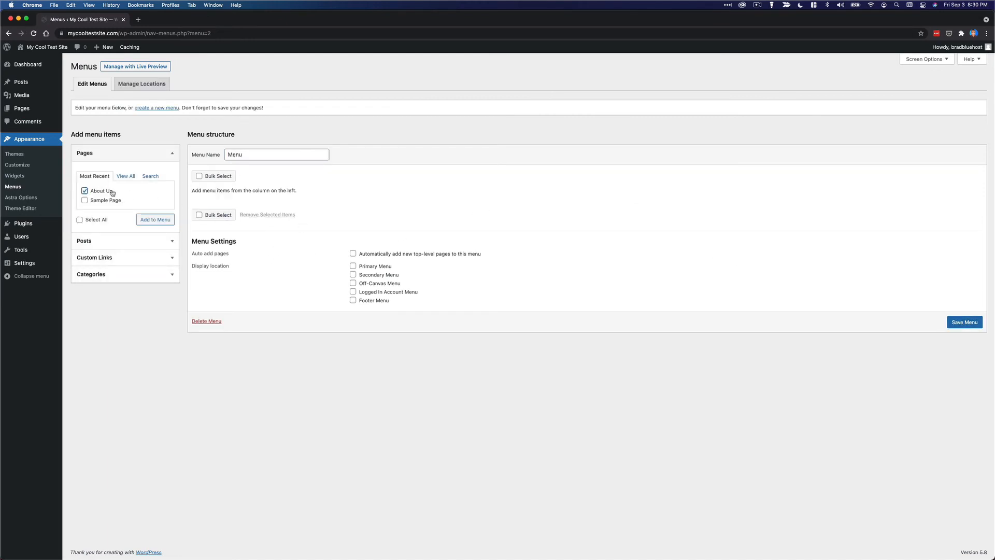
pyautogui.click(111, 200)
pyautogui.click(163, 219)
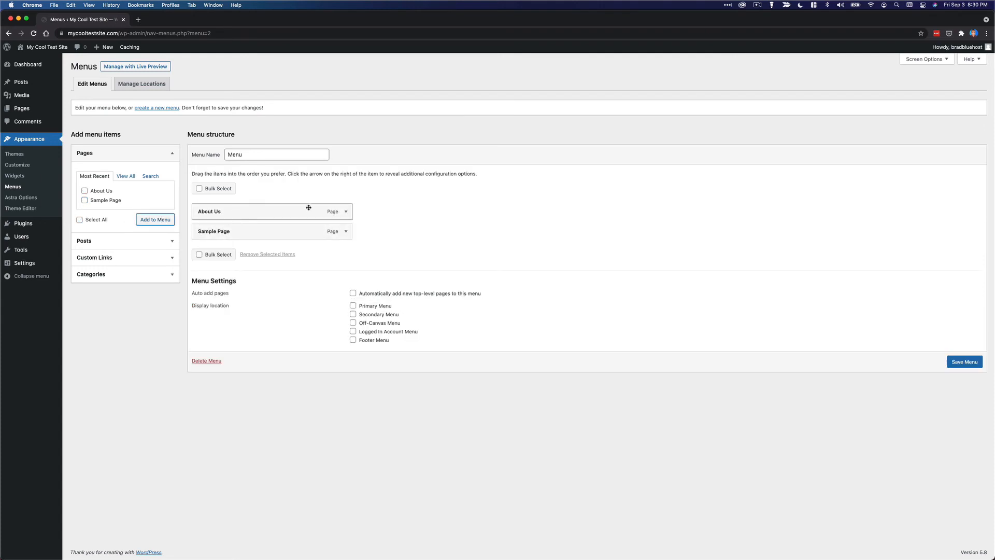
pyautogui.click(346, 212)
pyautogui.moveTo(247, 238); pyautogui.dragTo(218, 239)
pyautogui.press('BackSpace')
pyautogui.click(388, 244)
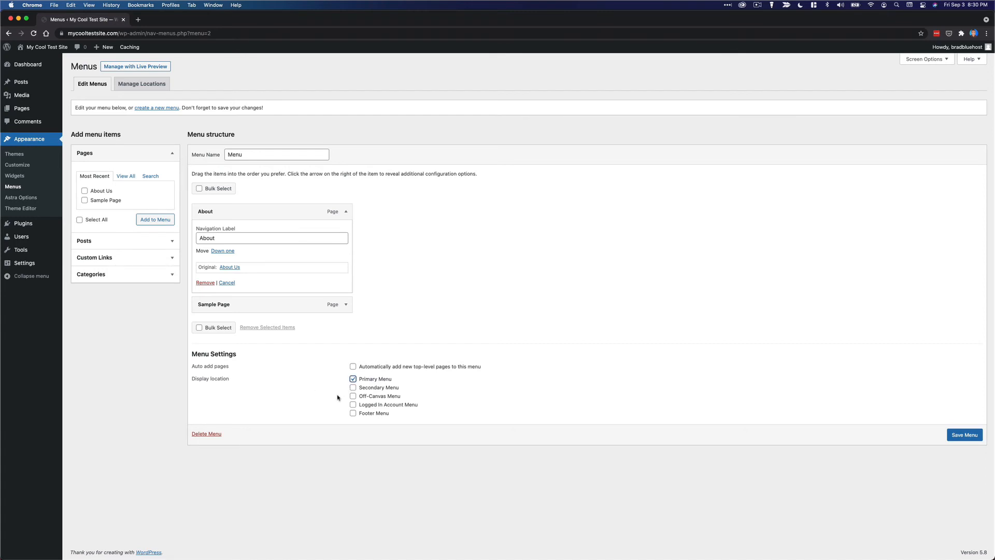
pyautogui.click(352, 414)
pyautogui.click(973, 440)
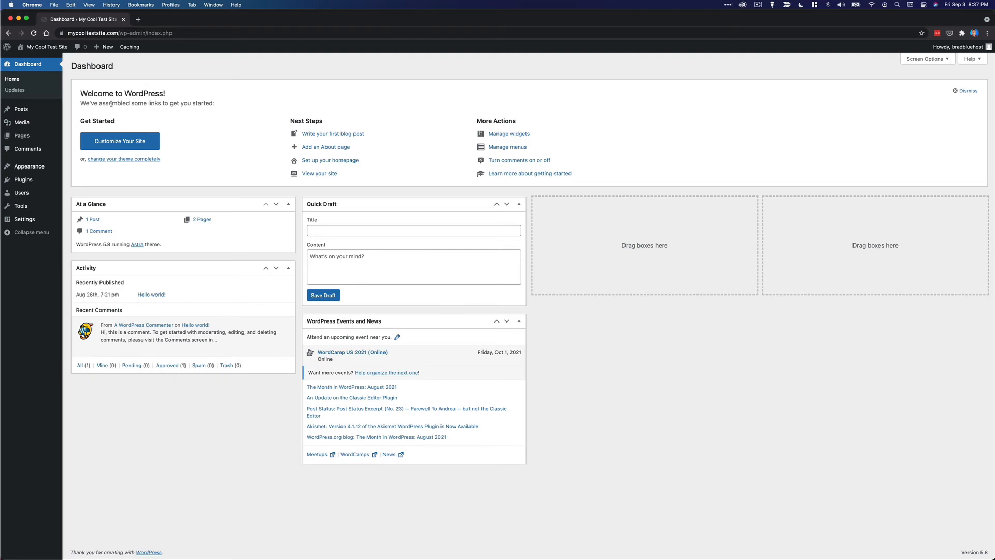
# Create a new post titled 'My first blog post' and expand its Categories and Tags panels.
pyautogui.moveTo(36, 110)
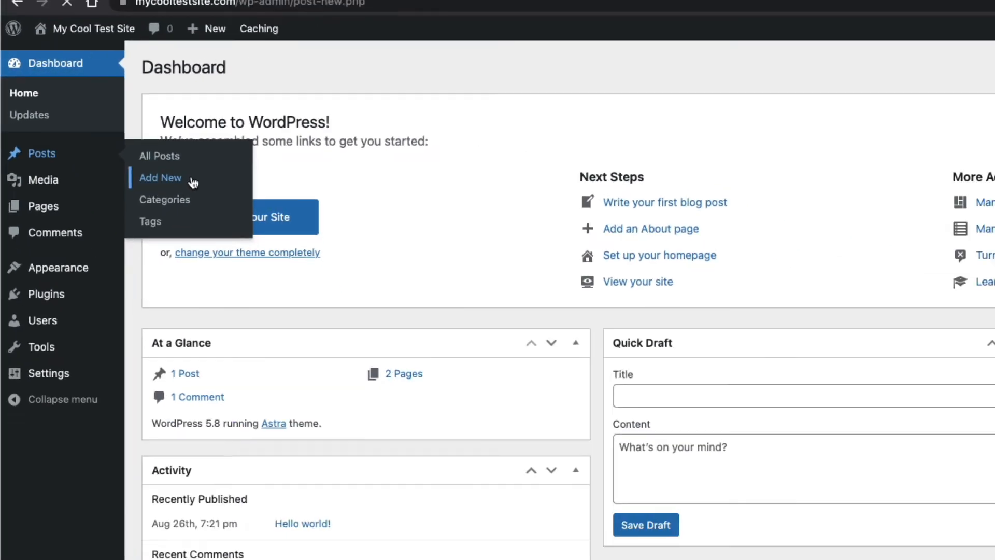
pyautogui.click(258, 222)
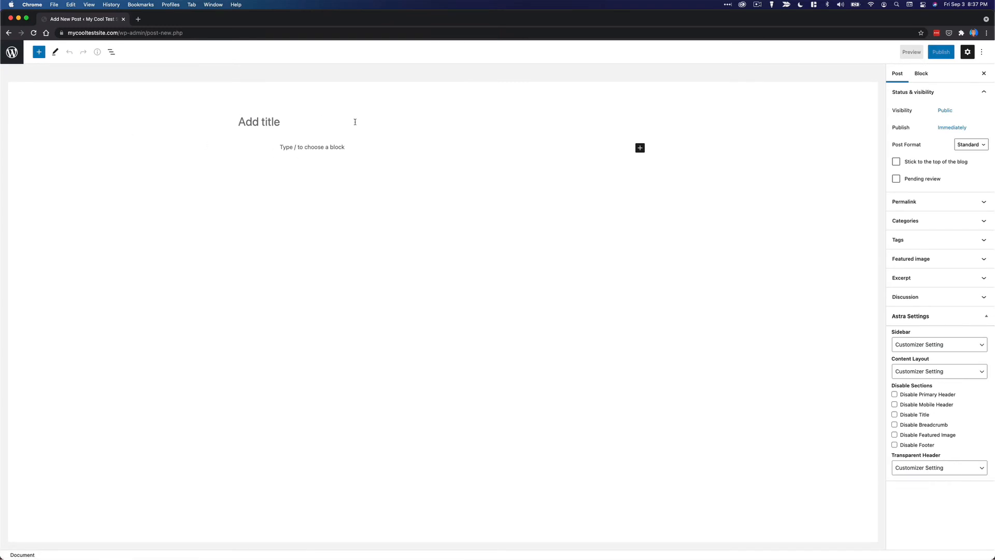
pyautogui.write('My first ')
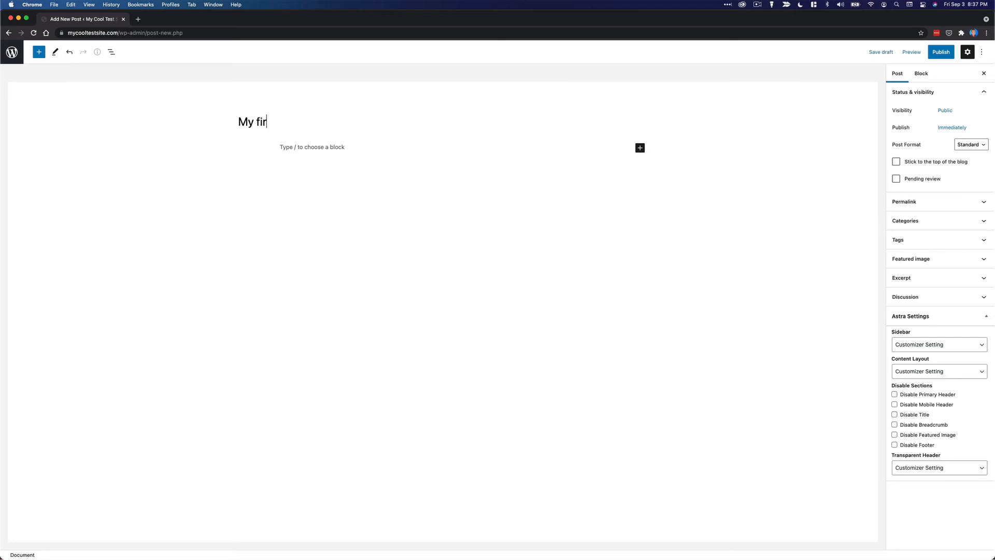
pyautogui.write('blog post')
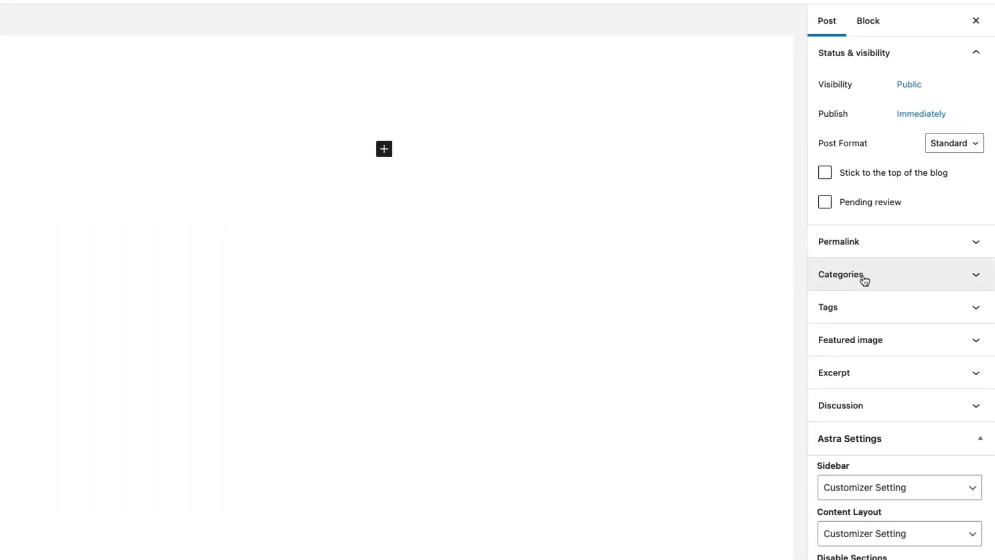
pyautogui.click(862, 276)
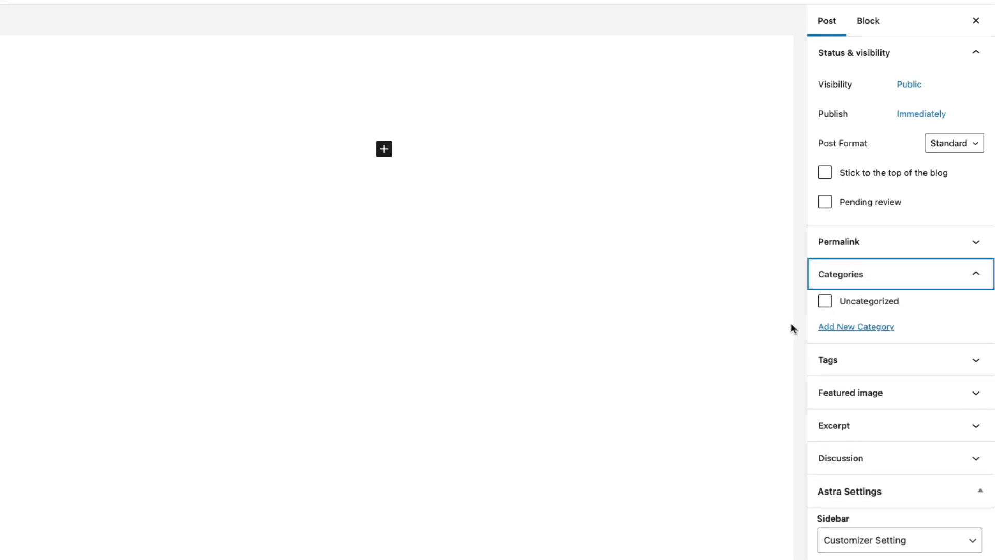
pyautogui.click(875, 367)
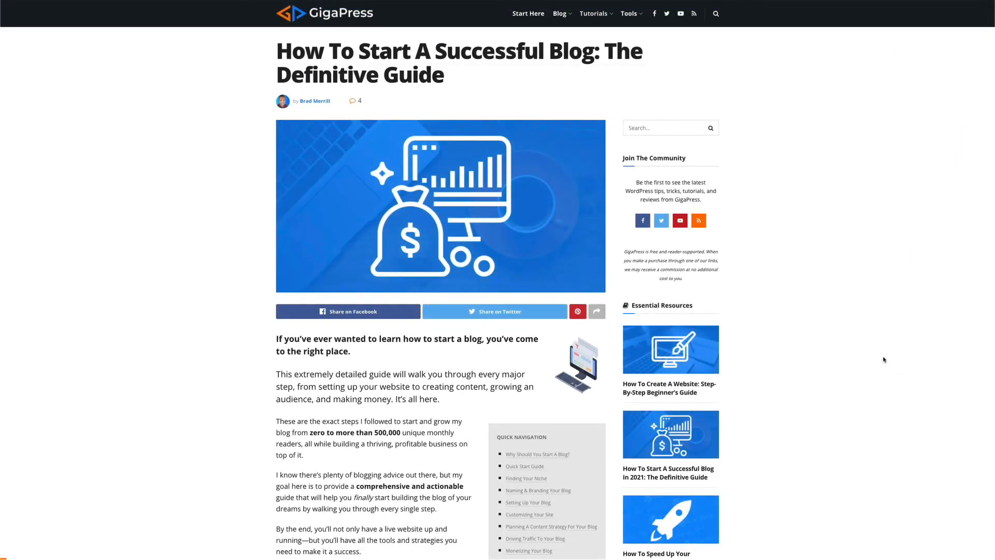
# Scroll through GigaPress's 'Planning A Content Strategy For Your Blog' section down to Affiliate Marketing.
pyautogui.scroll(-3, 884, 360)
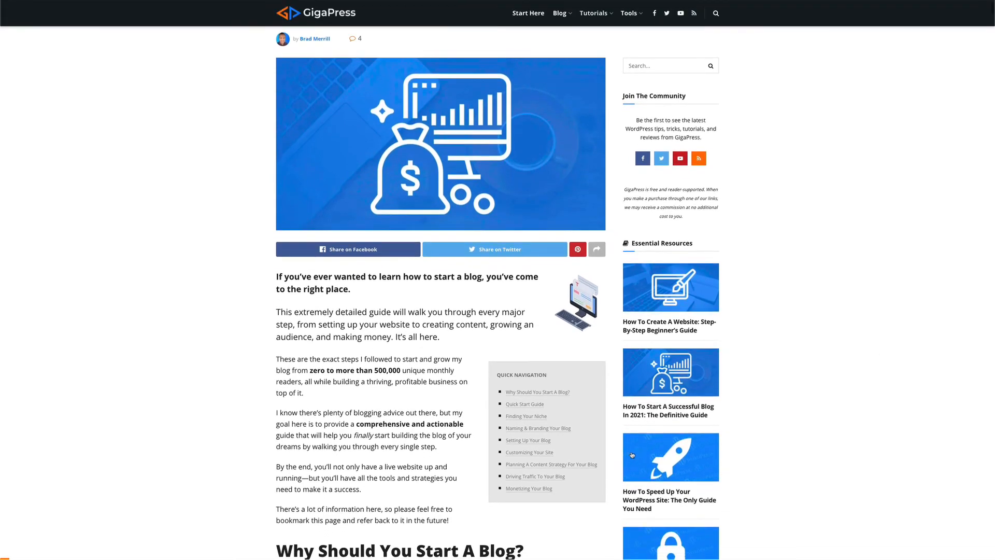
pyautogui.click(579, 450)
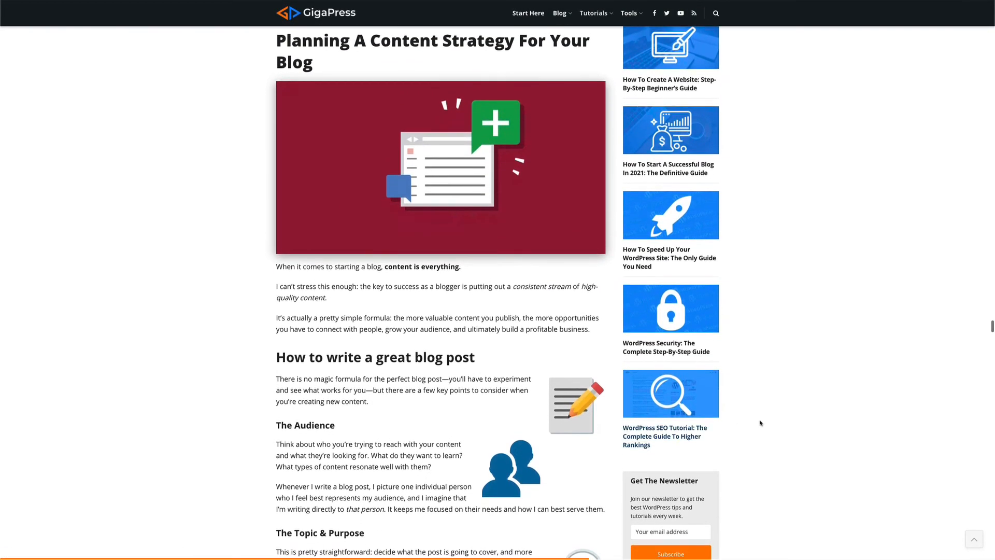
pyautogui.scroll(-10, 816, 400)
pyautogui.scroll(-15, 817, 399)
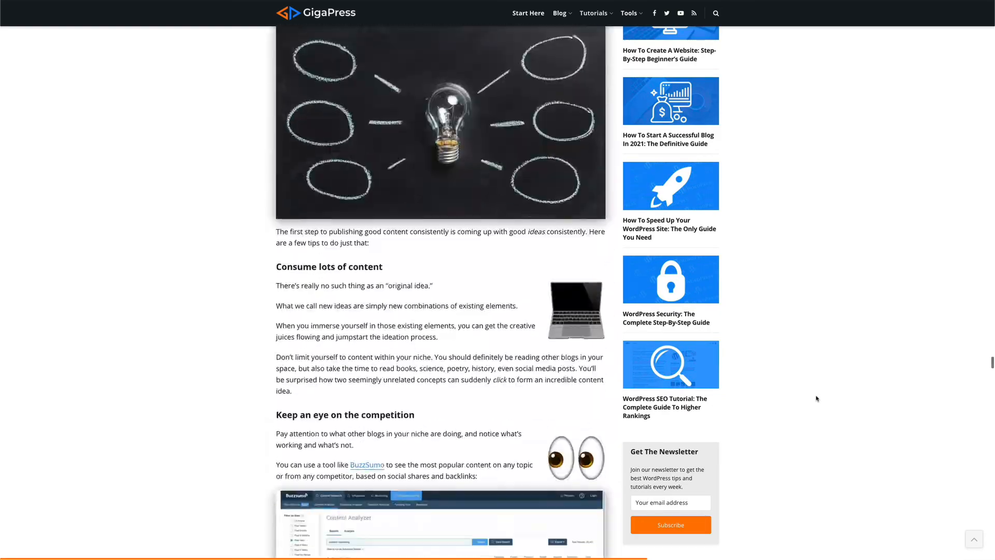
pyautogui.scroll(-15, 816, 399)
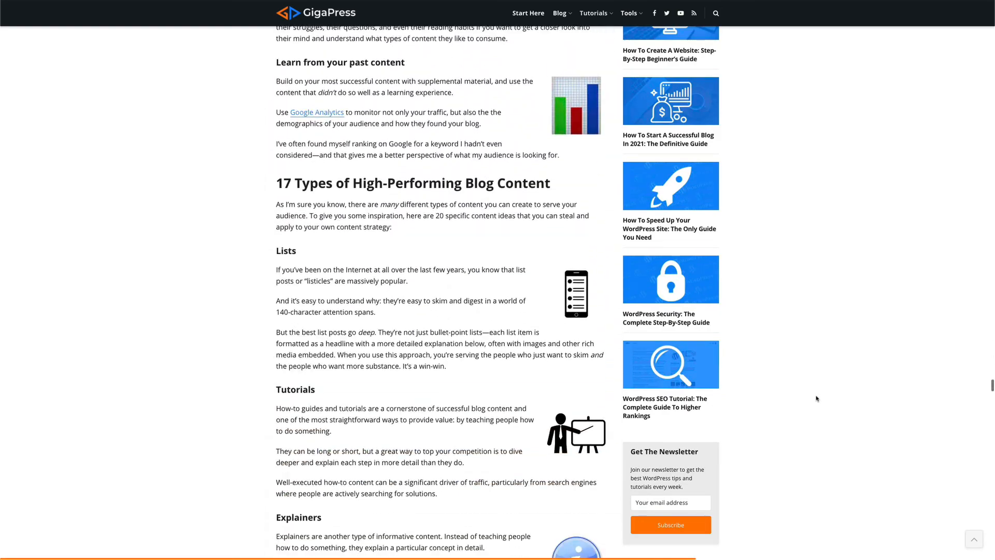
pyautogui.scroll(-15, 816, 398)
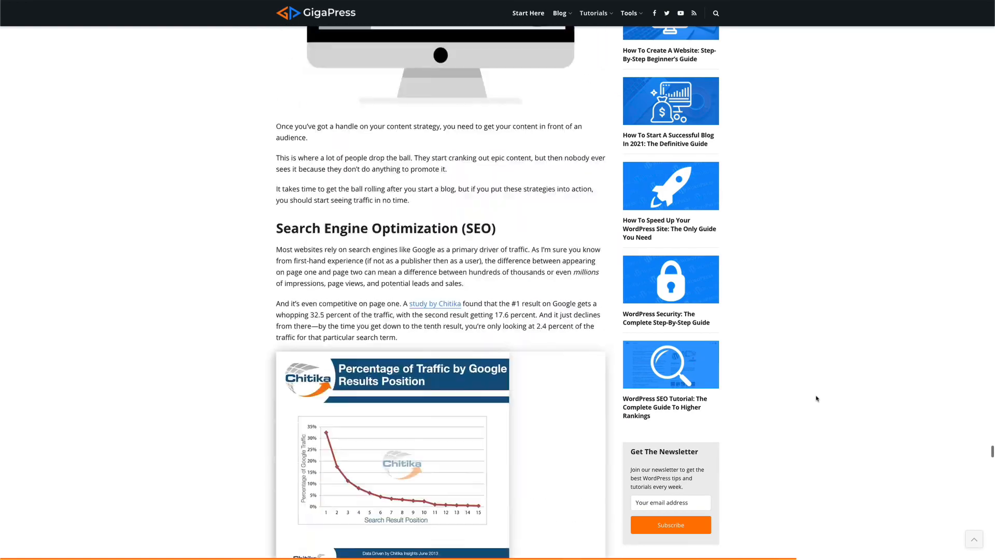
pyautogui.scroll(-15, 817, 399)
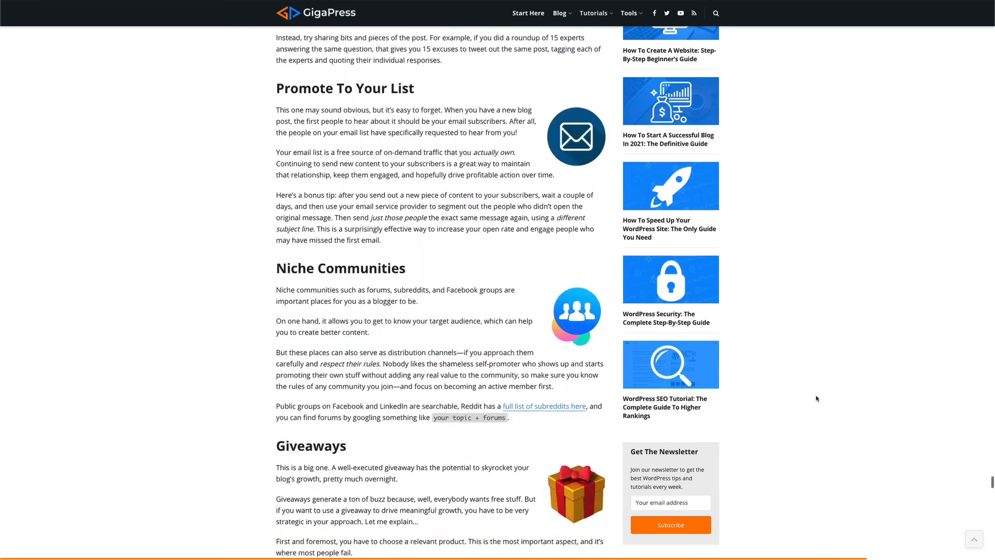
pyautogui.scroll(-9, 816, 399)
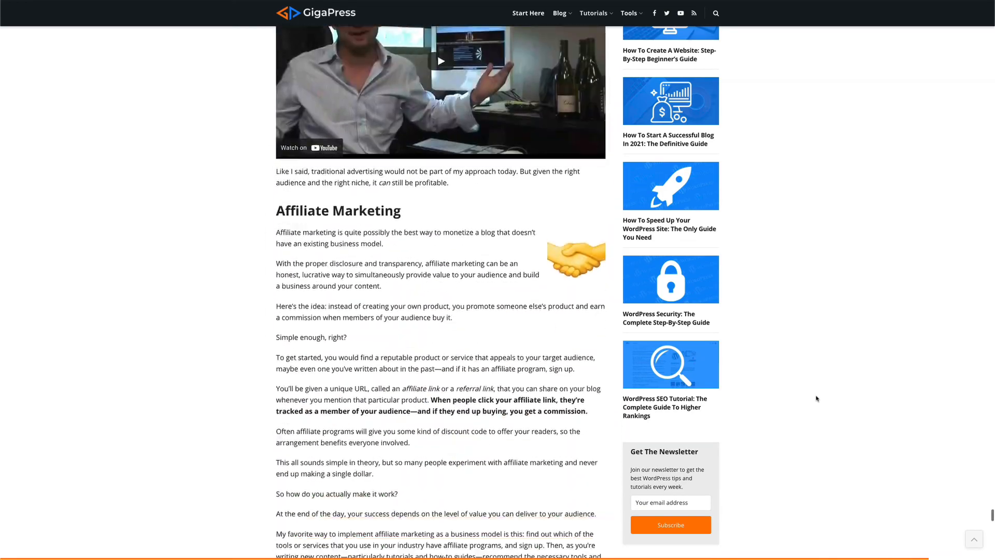
pyautogui.scroll(-17, 817, 398)
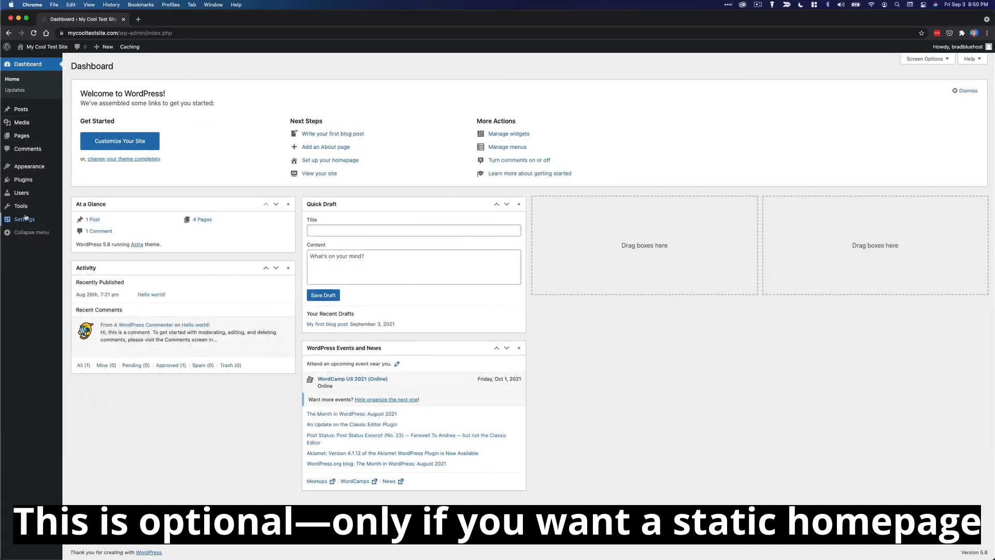
# In Reading Settings, choose a static page with Home as homepage and Blog as posts page, then save.
pyautogui.moveTo(25, 218)
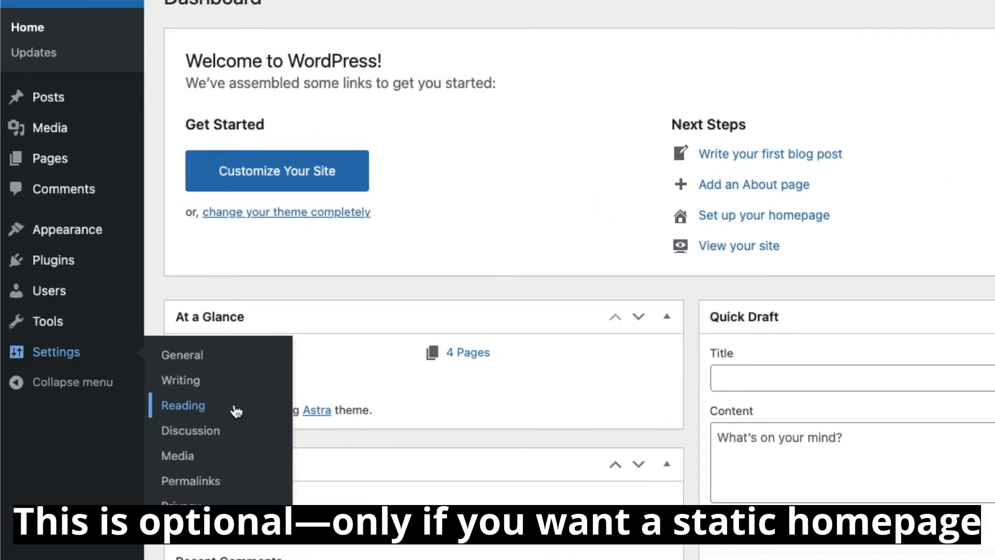
pyautogui.click(256, 437)
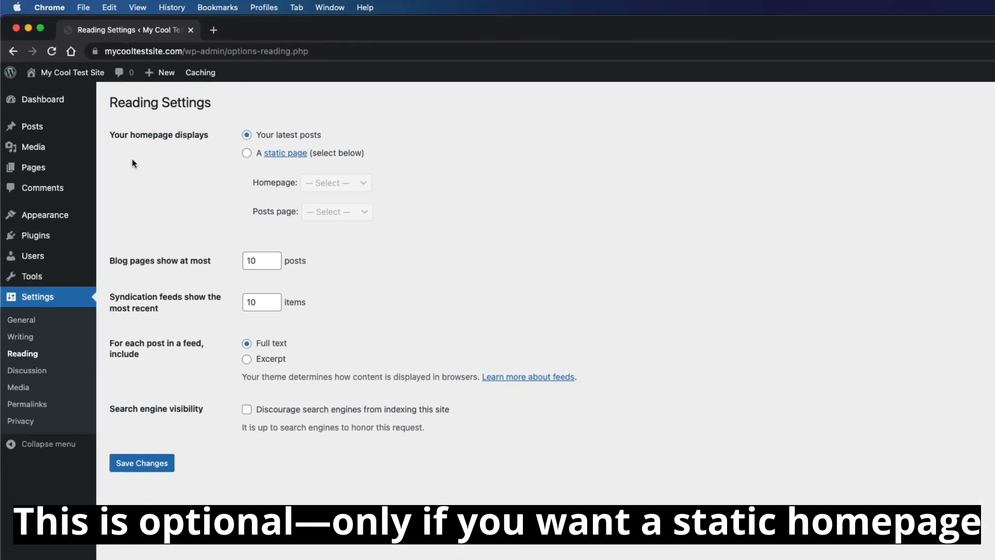
pyautogui.click(248, 155)
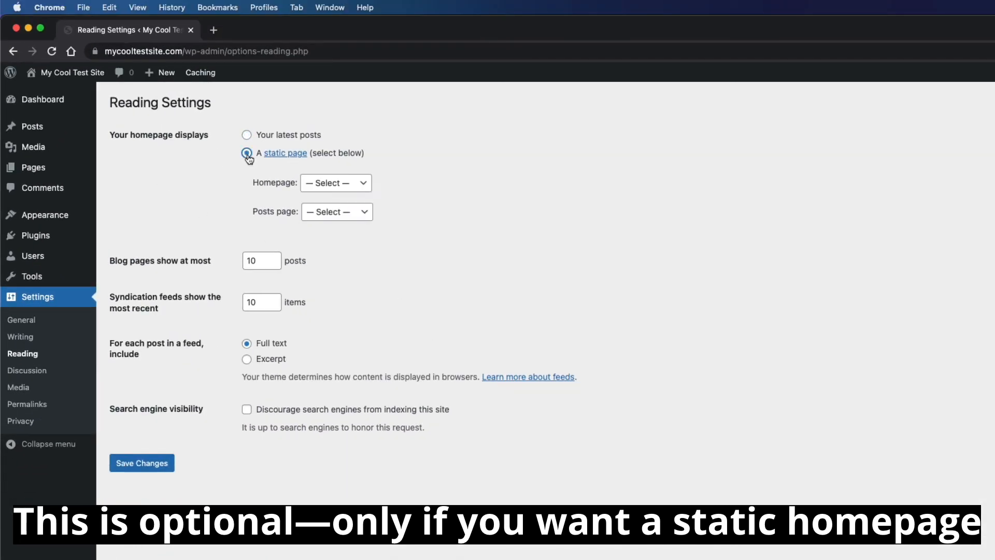
pyautogui.click(338, 186)
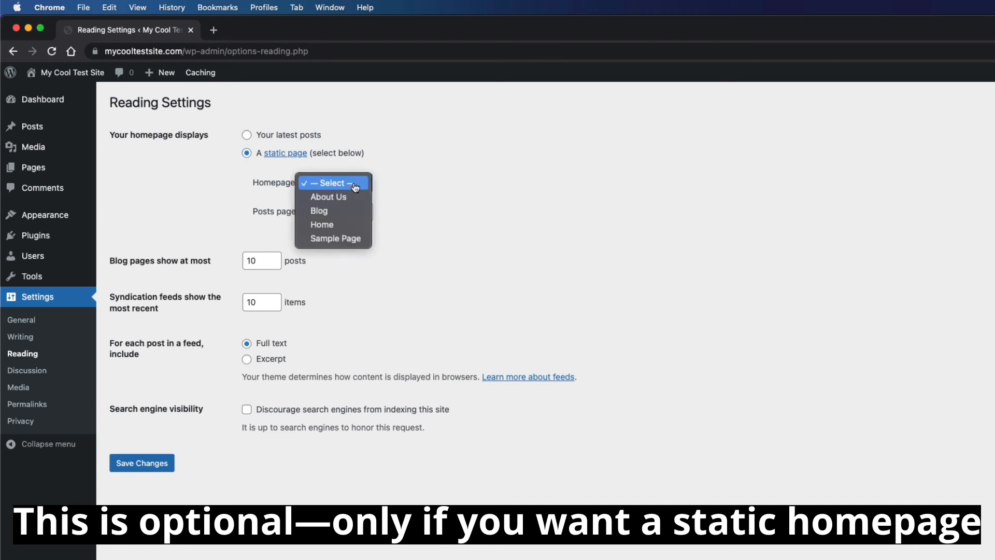
pyautogui.click(354, 227)
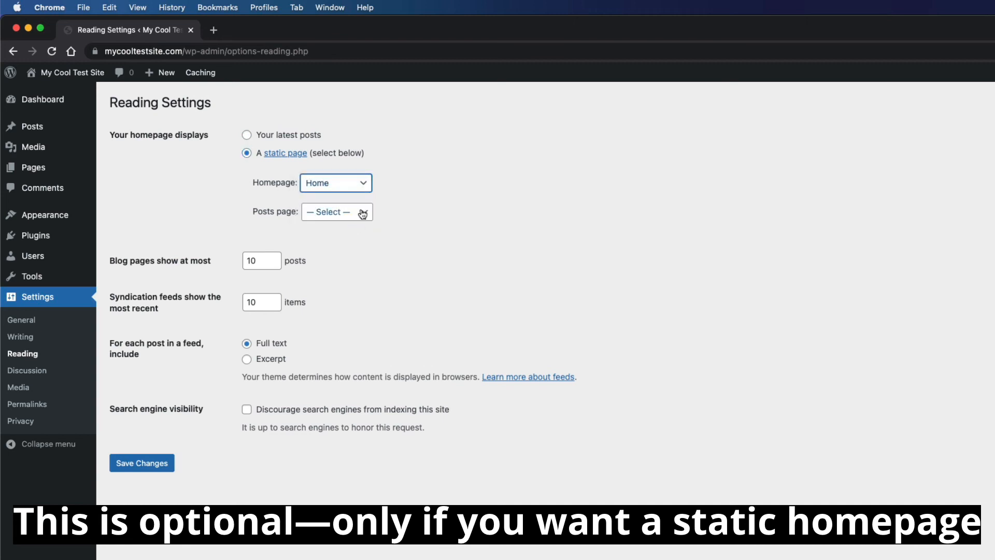
pyautogui.click(361, 212)
pyautogui.click(355, 244)
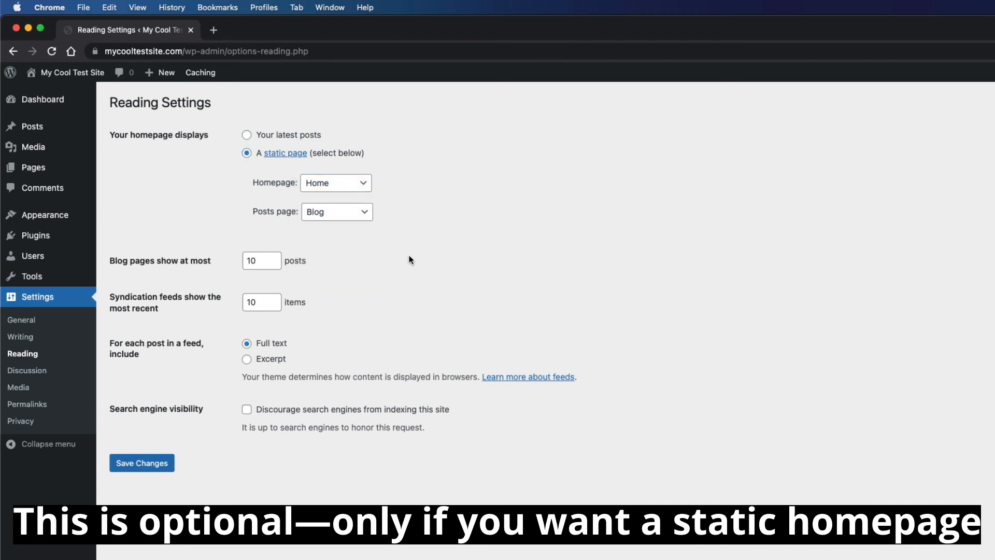
pyautogui.click(160, 465)
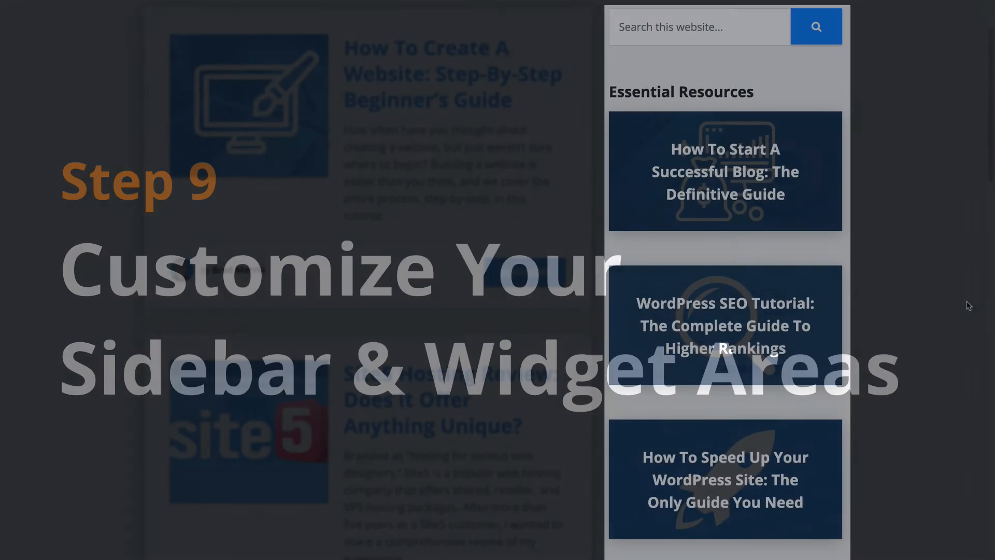
# Scroll the GigaPress blog page to review its sidebar guide cards and Get The Newsletter widget.
pyautogui.scroll(-5, 968, 305)
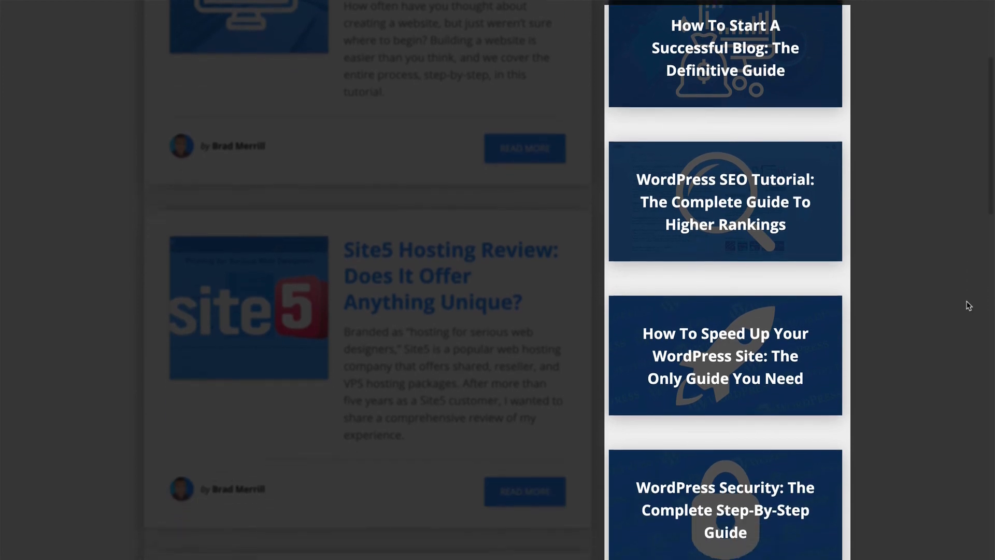
pyautogui.scroll(-4, 969, 306)
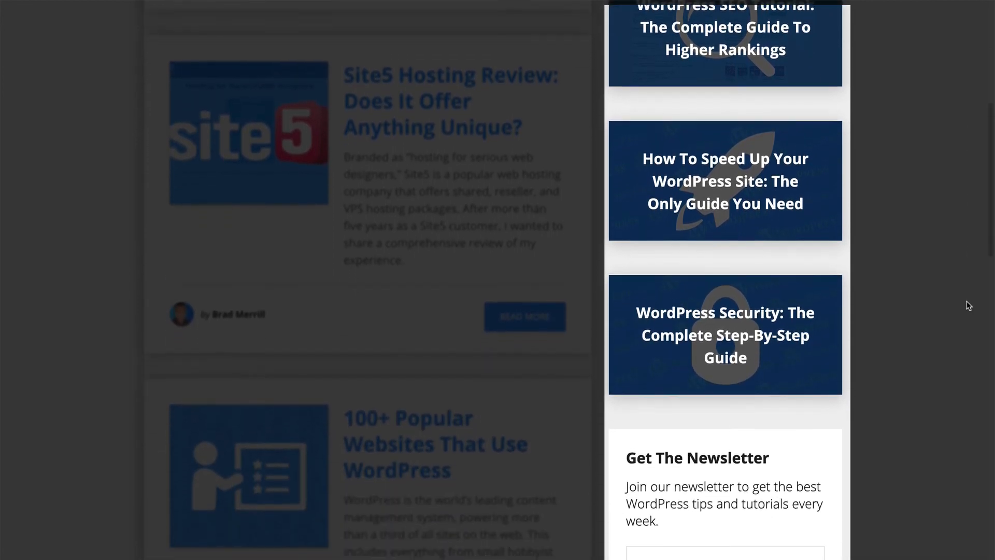
pyautogui.scroll(-3, 968, 306)
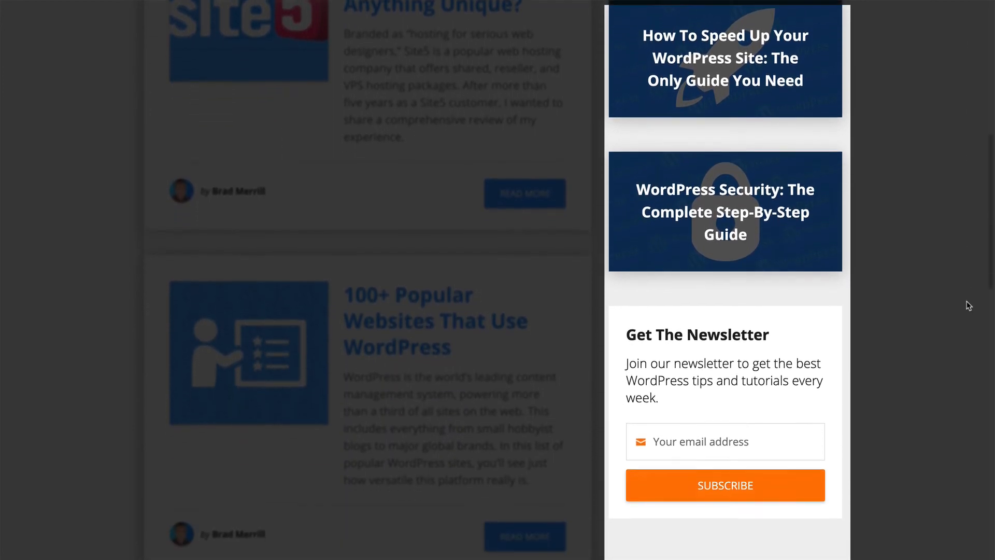
pyautogui.scroll(7, 969, 306)
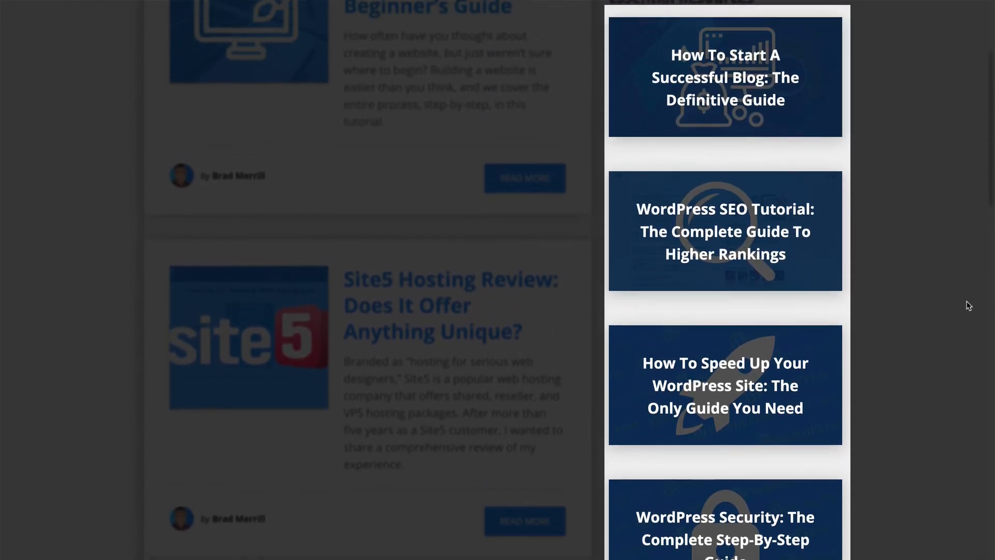
pyautogui.scroll(3, 968, 306)
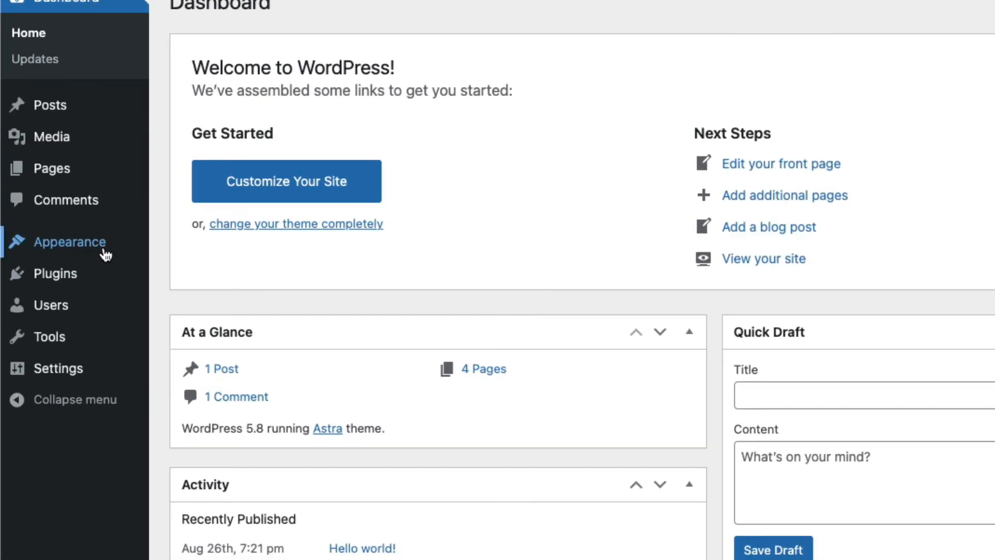
# Open the Main Sidebar widgets in the Customizer, dismiss the block widgets intro, and scroll its blocks.
pyautogui.moveTo(27, 166)
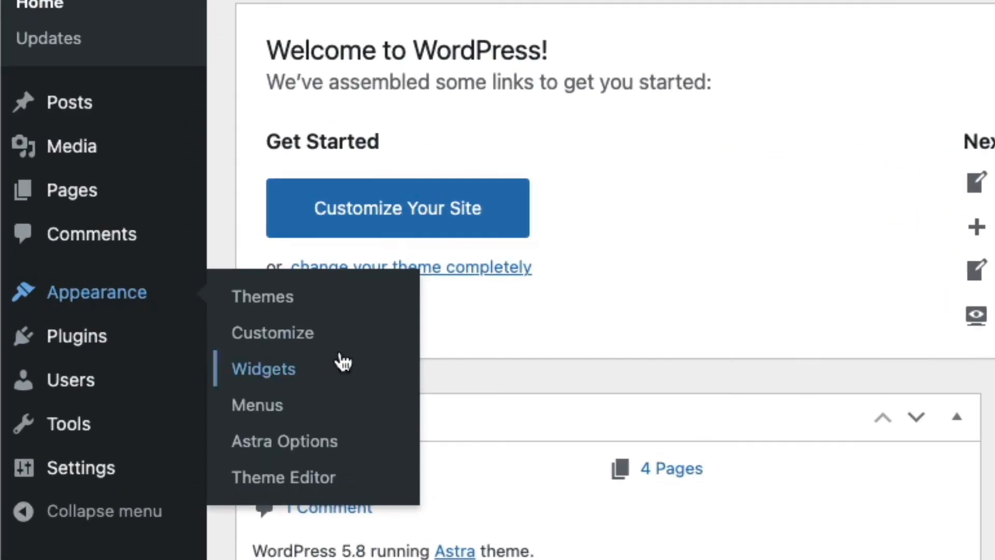
pyautogui.click(348, 345)
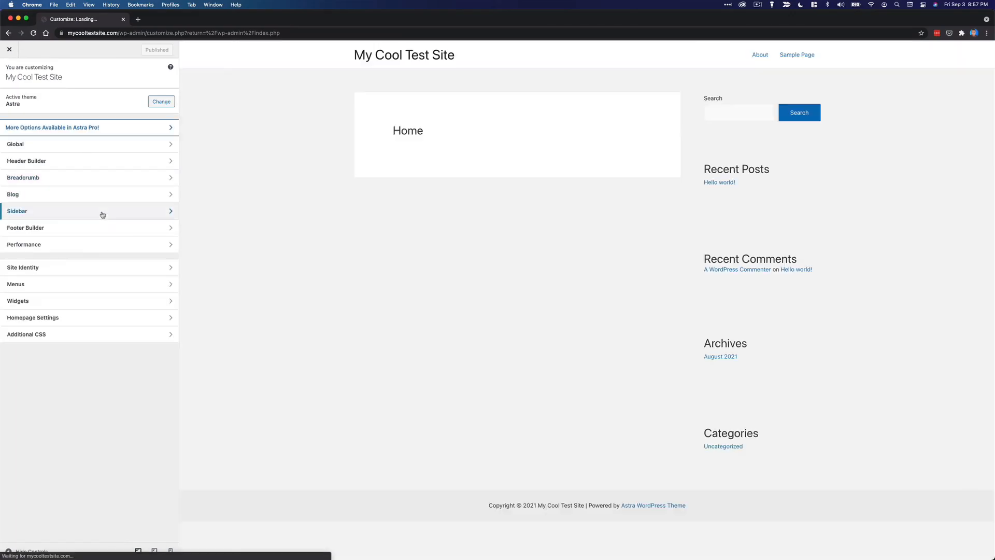
pyautogui.click(85, 302)
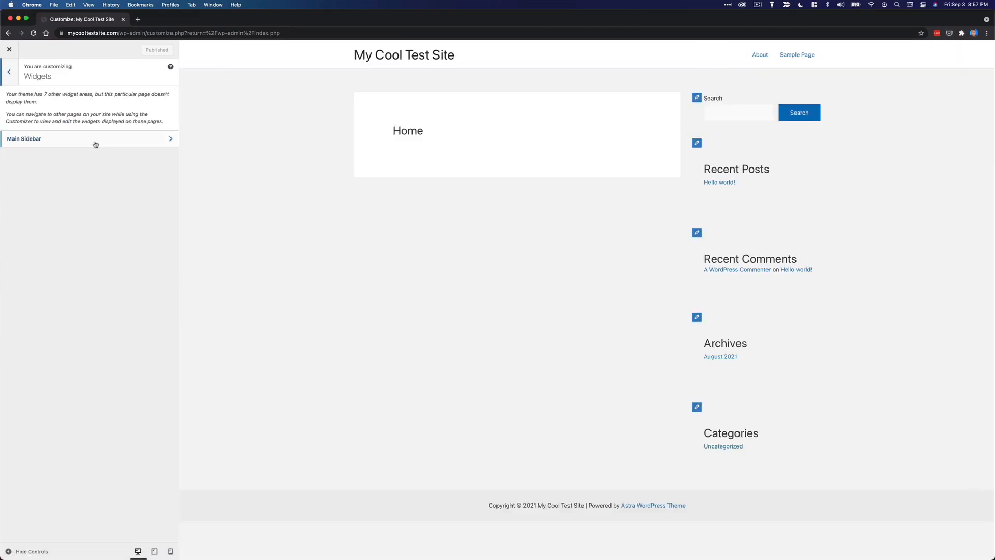
pyautogui.click(93, 142)
pyautogui.click(121, 256)
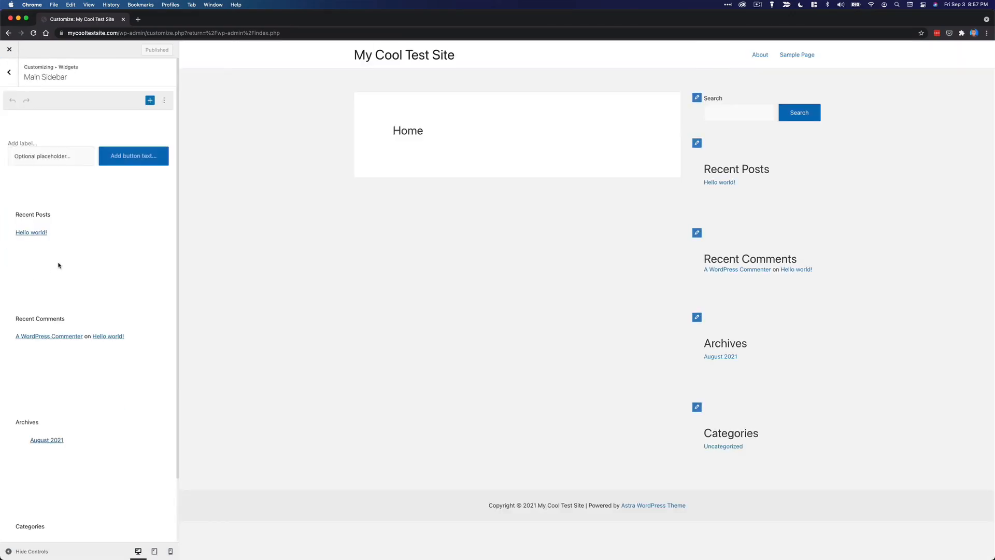
pyautogui.scroll(-1, 81, 407)
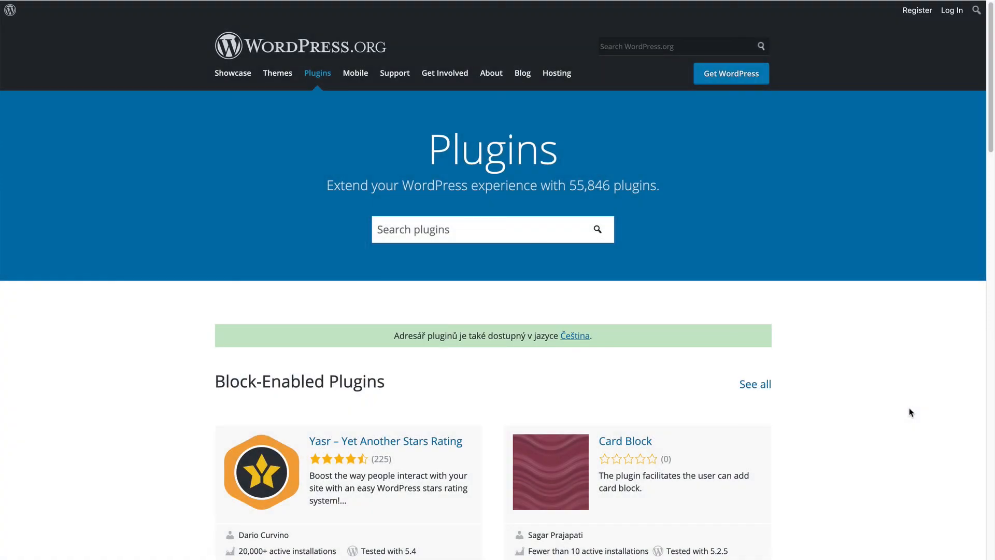
# Scroll the WordPress.org Plugins directory to the Block-Enabled Plugins list with Yasr and Card Block.
pyautogui.scroll(-6, 911, 412)
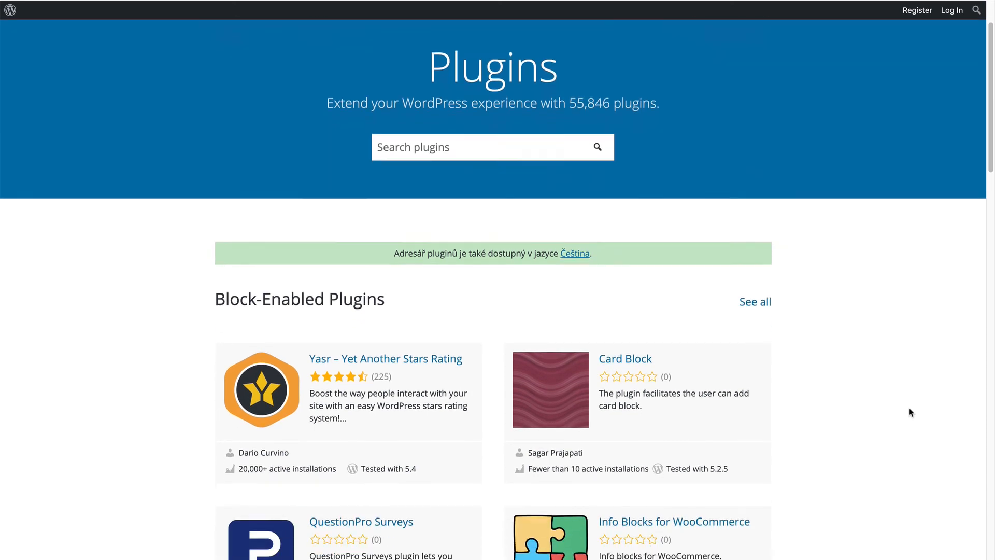
pyautogui.scroll(-7, 911, 412)
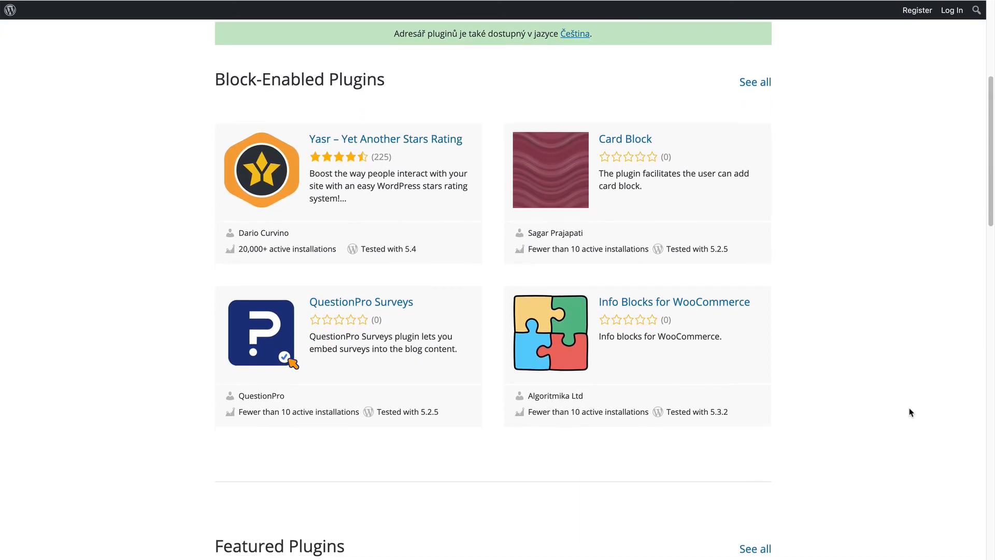
pyautogui.scroll(-5, 911, 412)
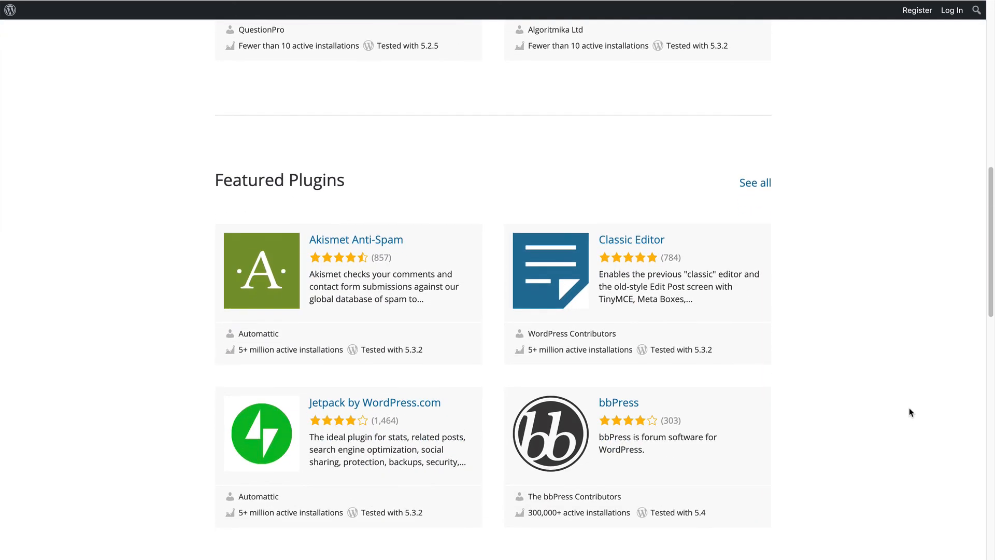
pyautogui.scroll(-4, 911, 412)
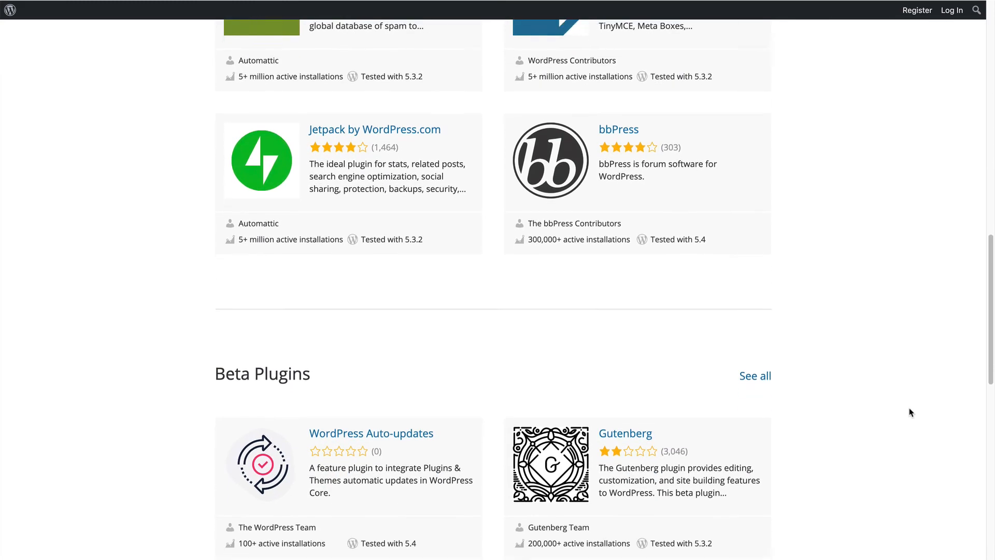
pyautogui.scroll(-2, 911, 412)
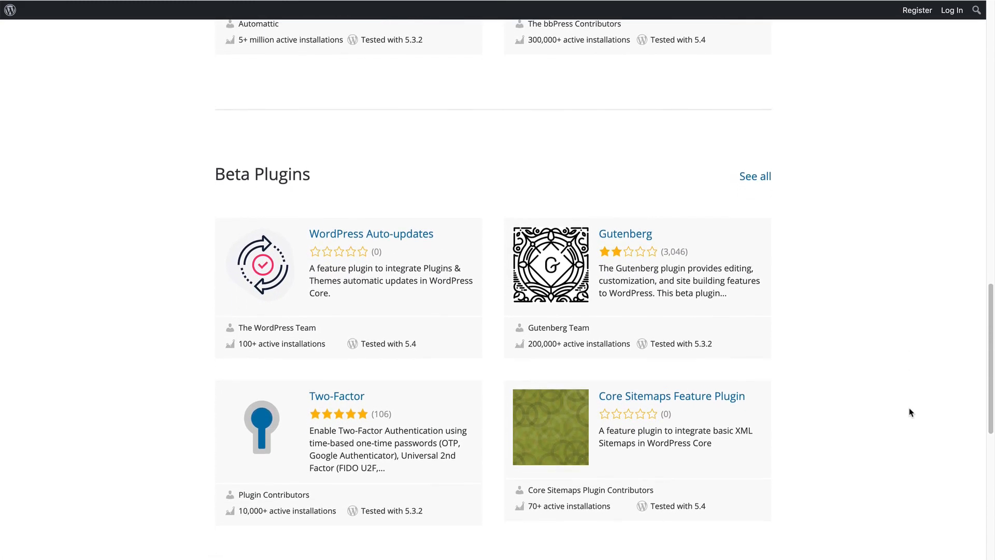
pyautogui.scroll(10, 911, 412)
pyautogui.scroll(10, 910, 412)
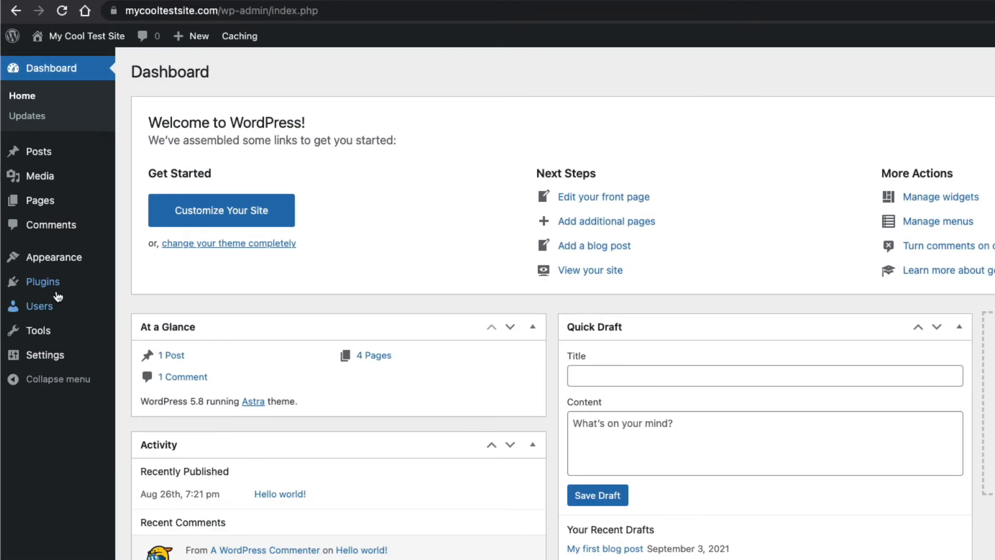
# Search for 'yoast seo', install and activate Yoast SEO, and open its SEO > General dashboard.
pyautogui.moveTo(47, 283)
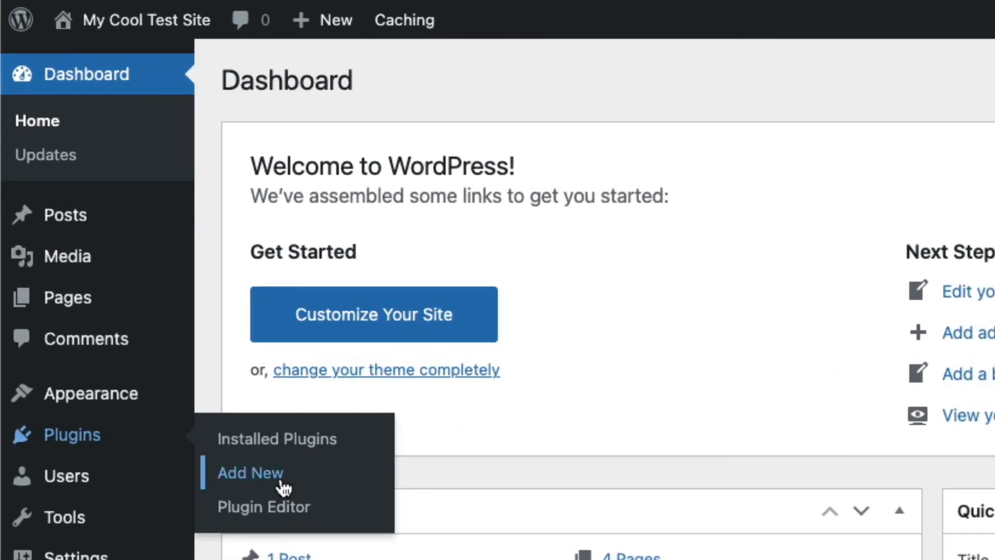
pyautogui.click(284, 487)
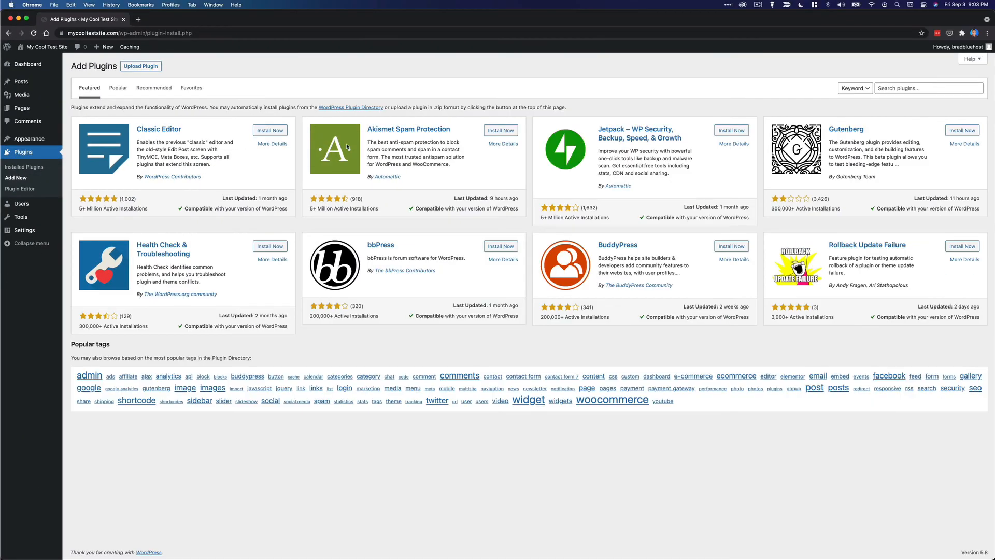
pyautogui.click(935, 89)
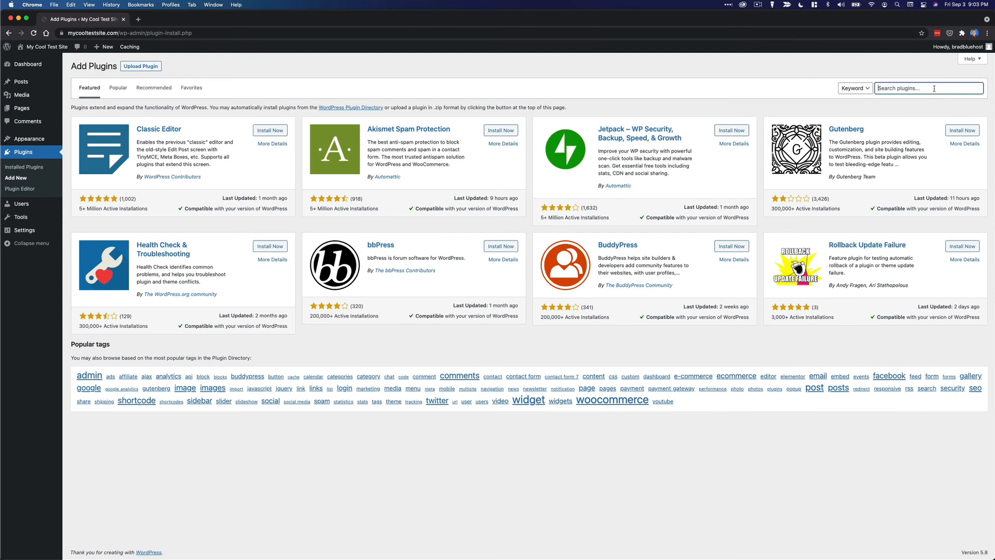
pyautogui.write('yoast seo')
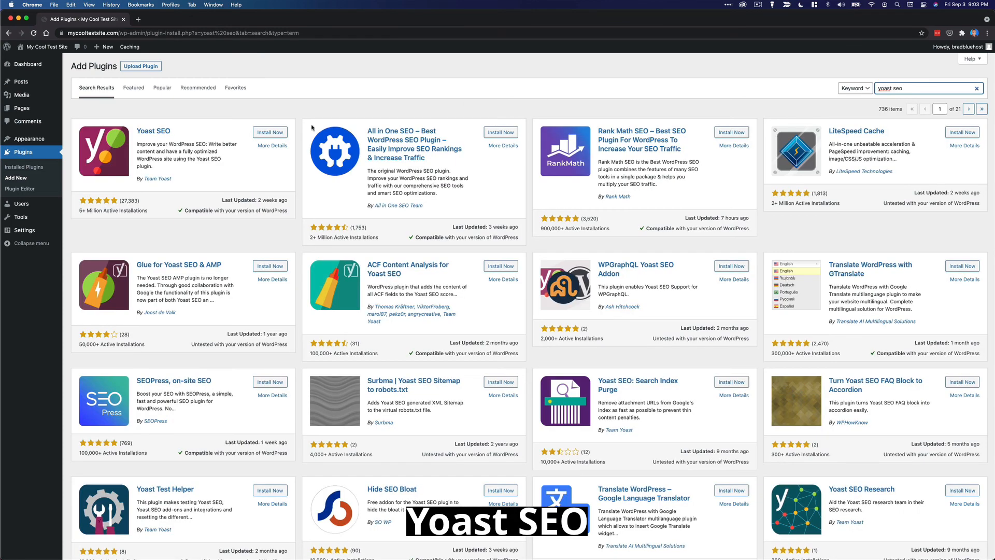
pyautogui.click(271, 133)
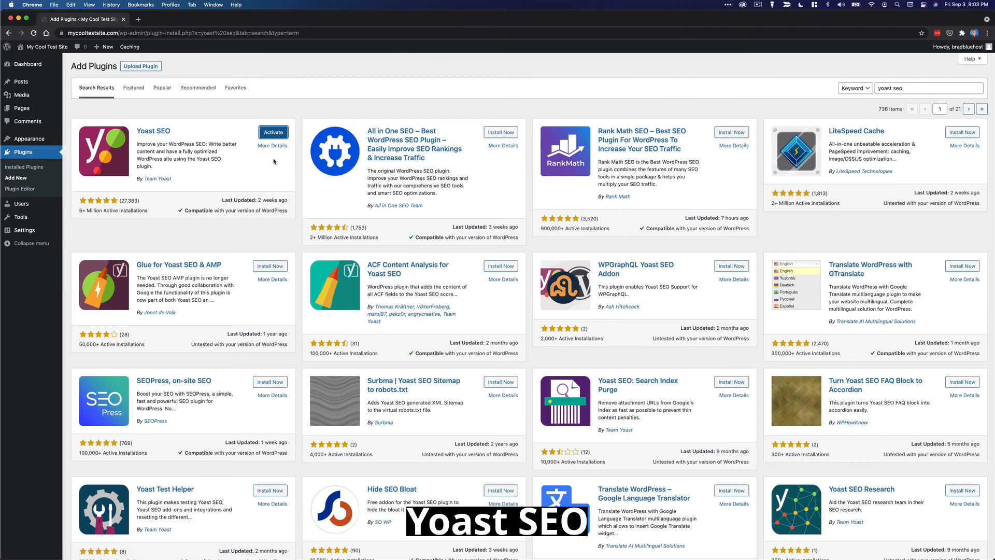
pyautogui.click(273, 135)
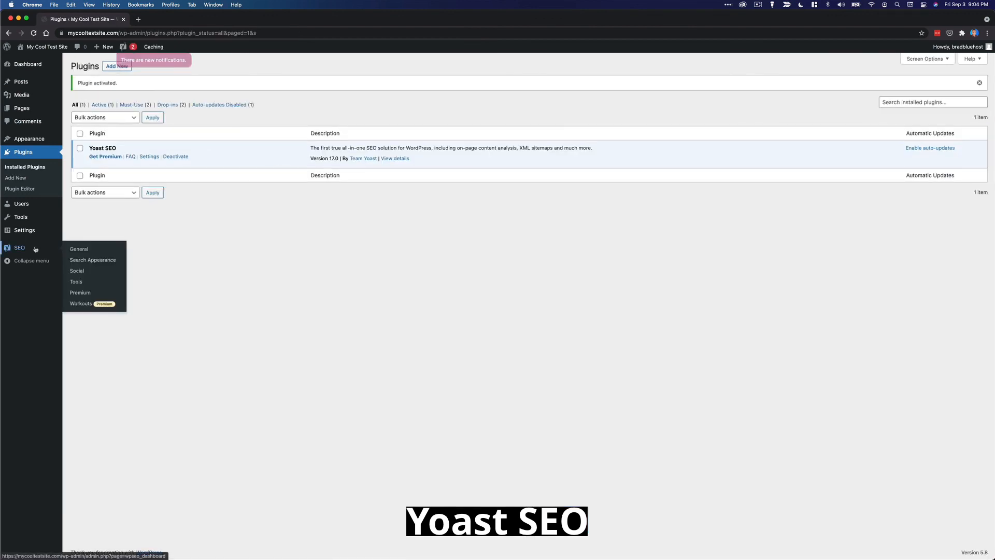
pyautogui.click(35, 249)
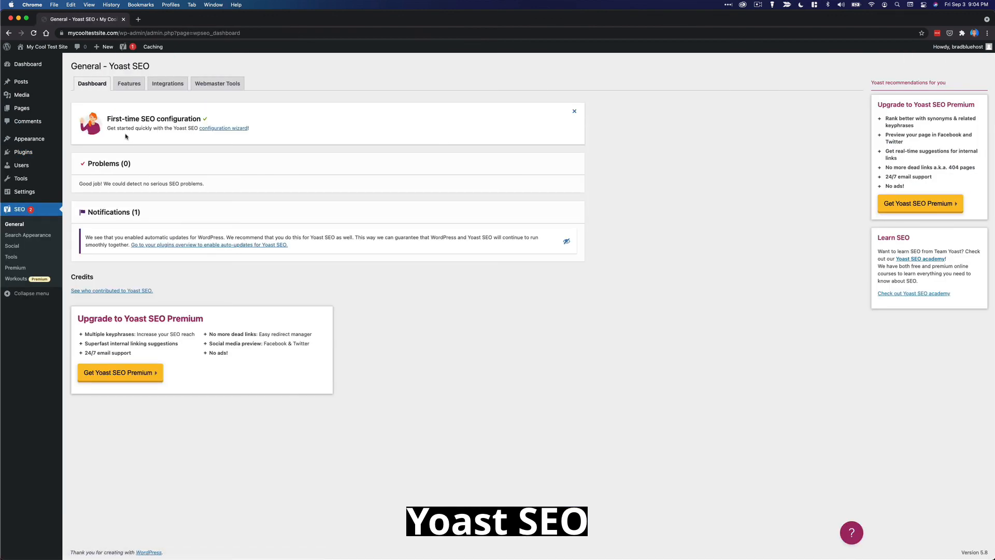
# Search for 'ga google analytics', then install and activate GA Google Analytics.
pyautogui.moveTo(31, 152)
pyautogui.click(78, 165)
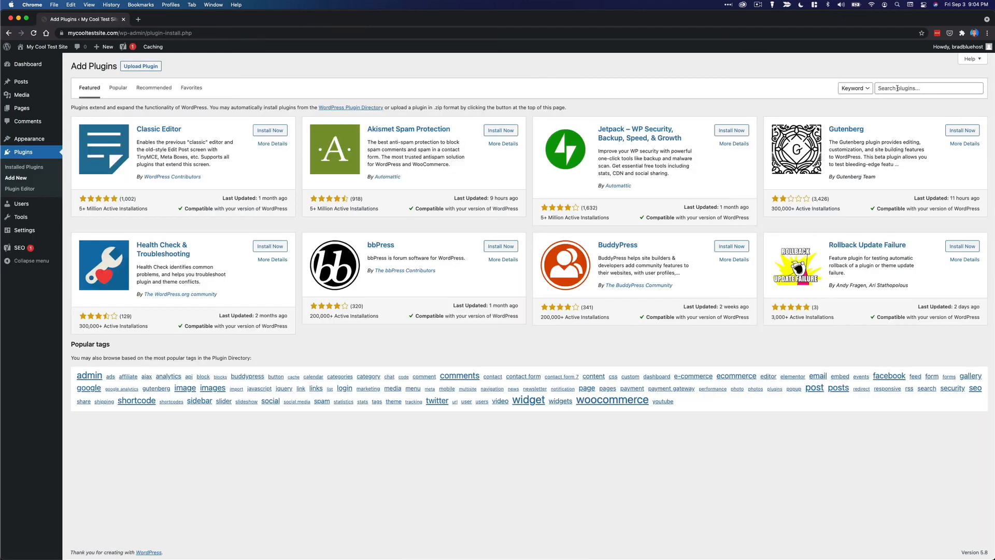
pyautogui.click(897, 88)
pyautogui.write('ga google analytics')
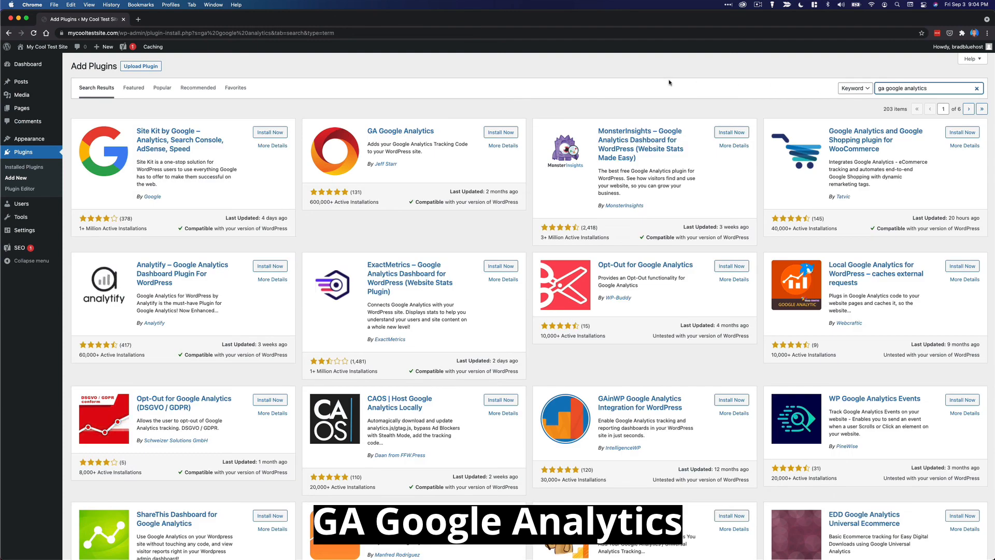
pyautogui.click(502, 133)
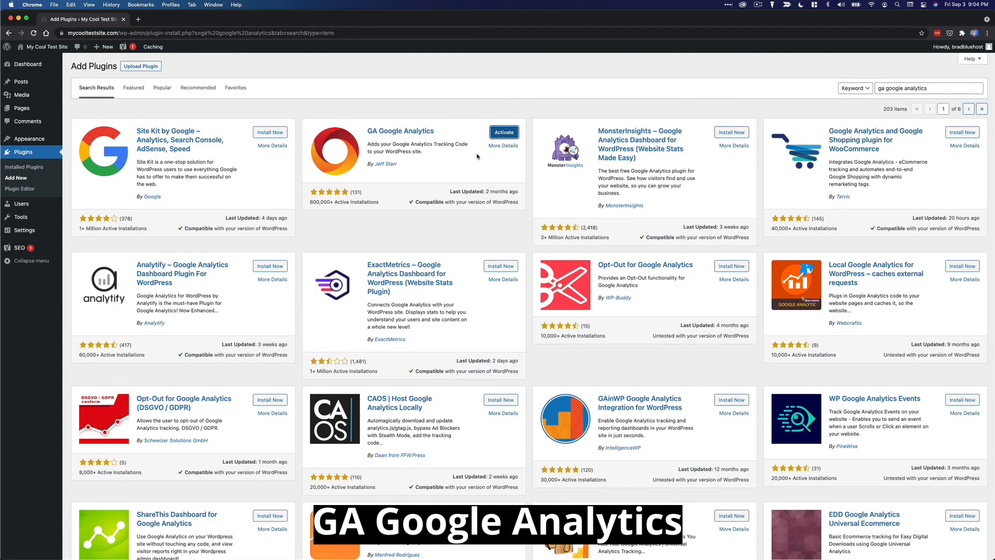
pyautogui.click(493, 133)
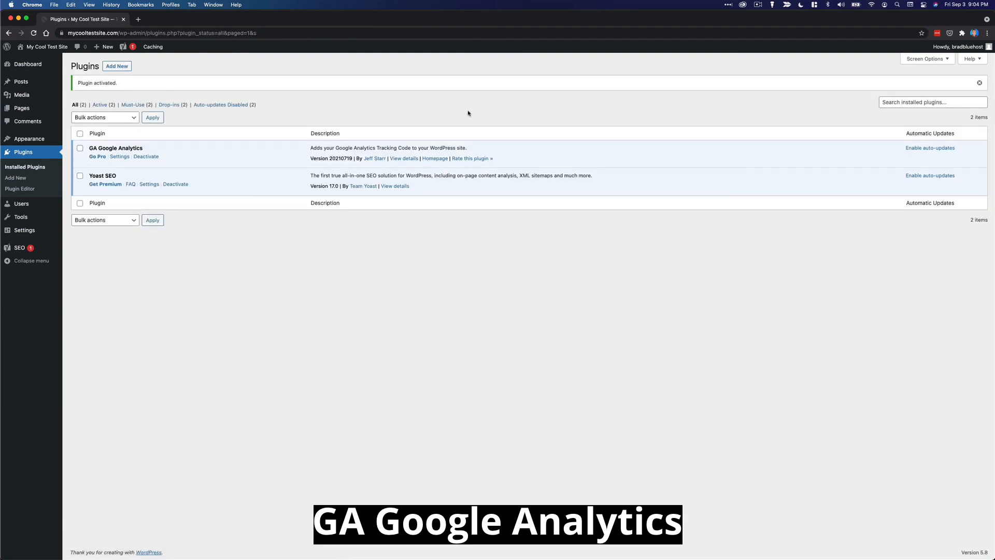
# Install and activate Contact Form 7, view Contact form 1, then return to Installed Plugins.
pyautogui.click(16, 178)
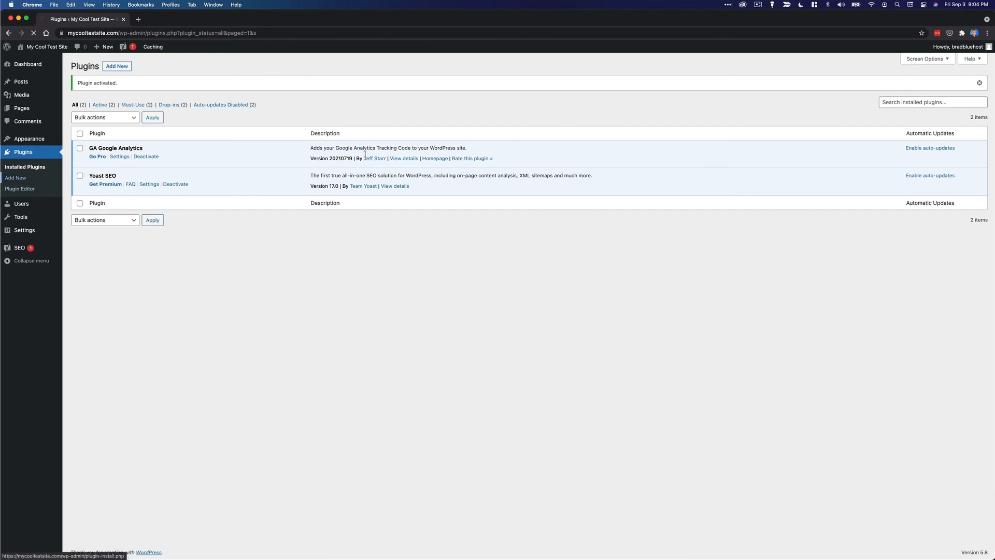
pyautogui.click(908, 89)
pyautogui.write('contact form 7')
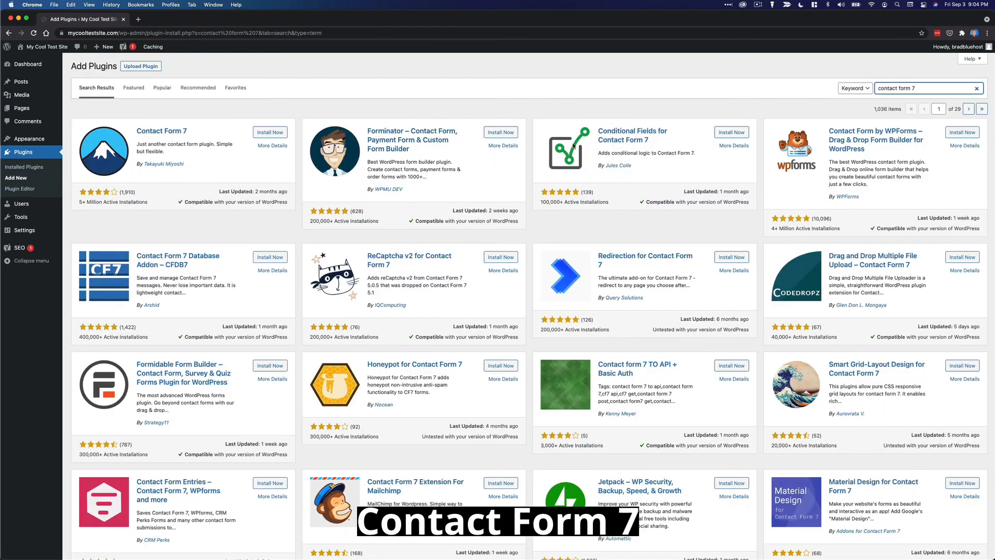
pyautogui.click(270, 132)
pyautogui.click(283, 137)
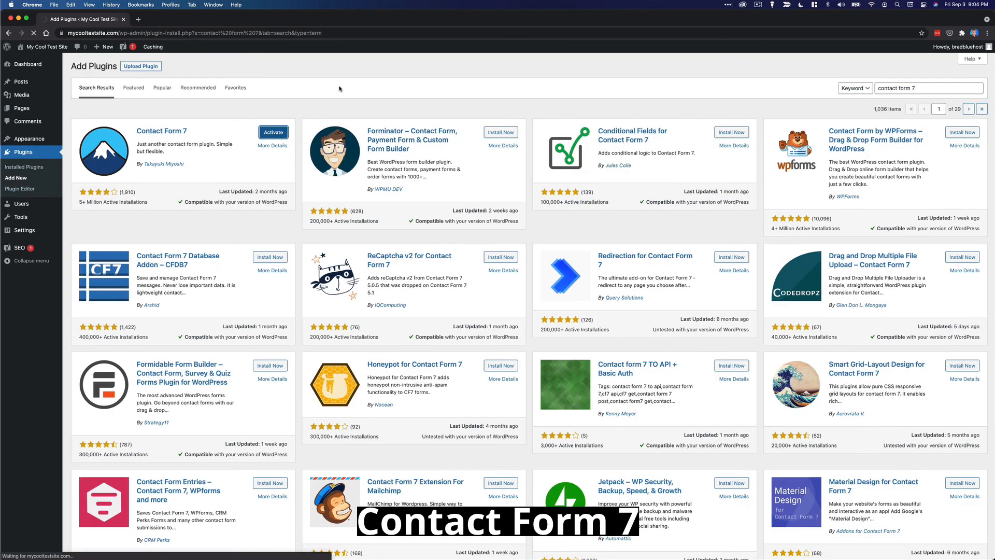
pyautogui.click(98, 136)
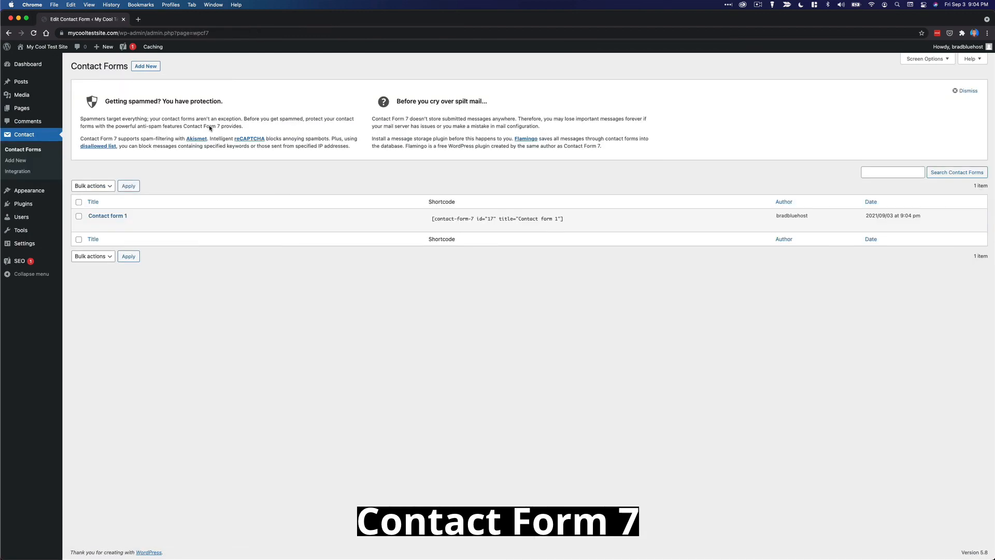
pyautogui.click(106, 214)
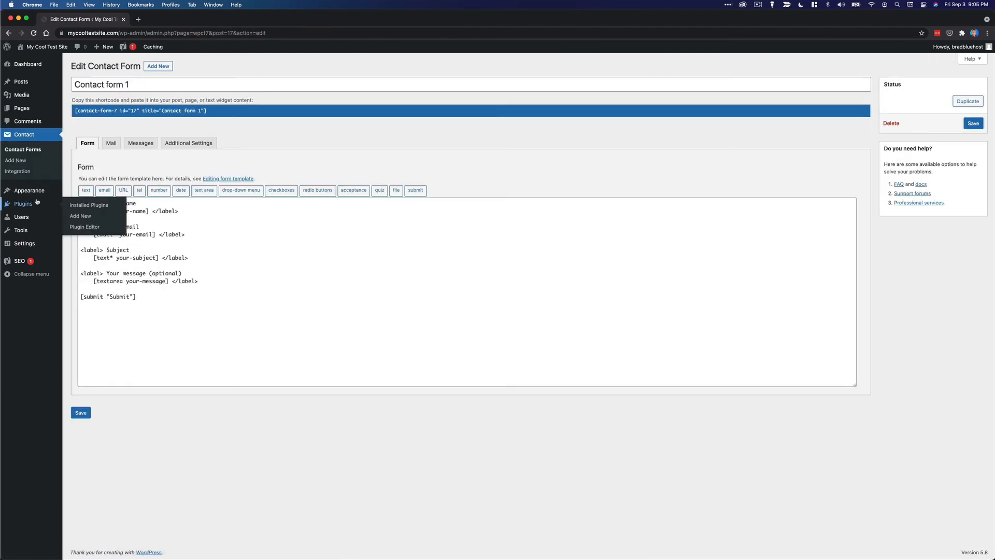
pyautogui.click(23, 203)
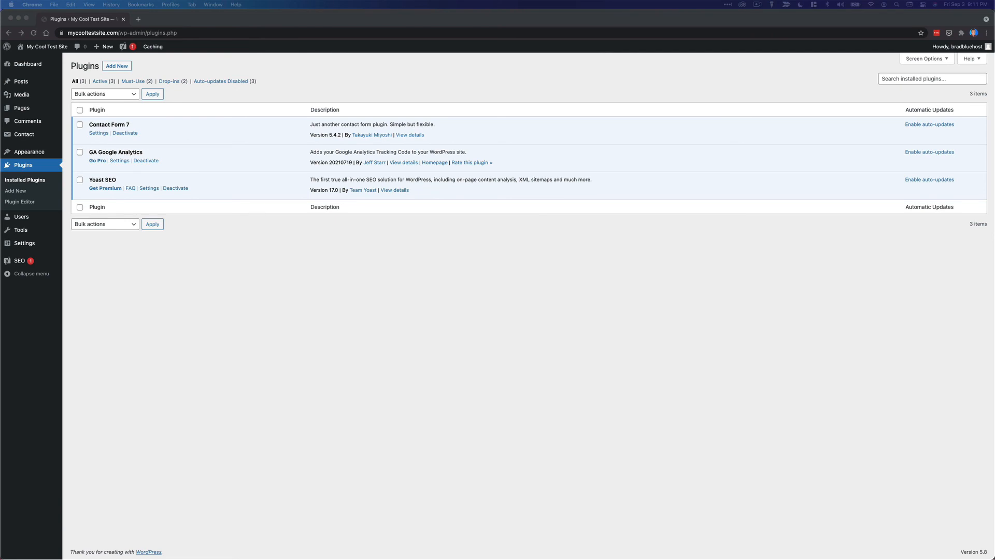
pyautogui.click(494, 306)
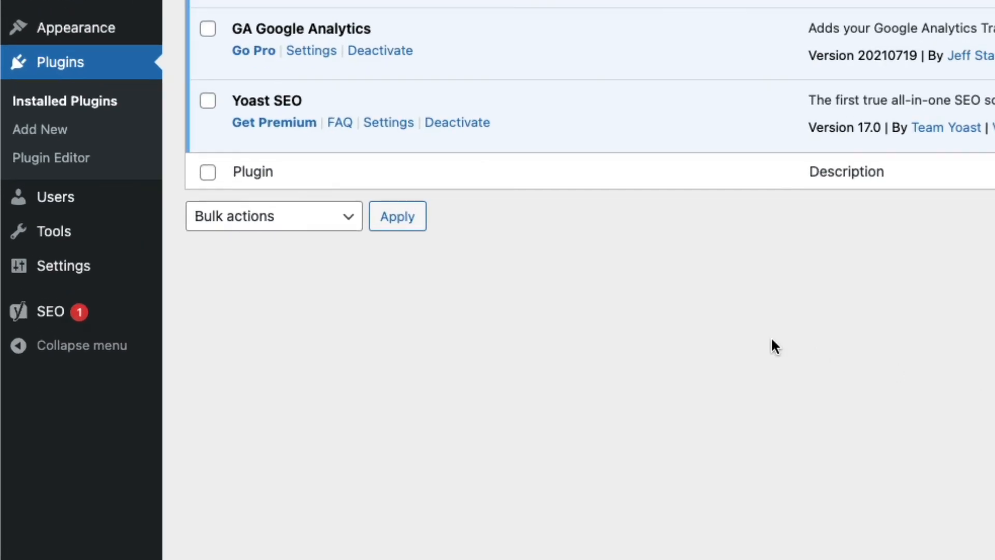
pyautogui.moveTo(114, 314)
pyautogui.moveTo(138, 269)
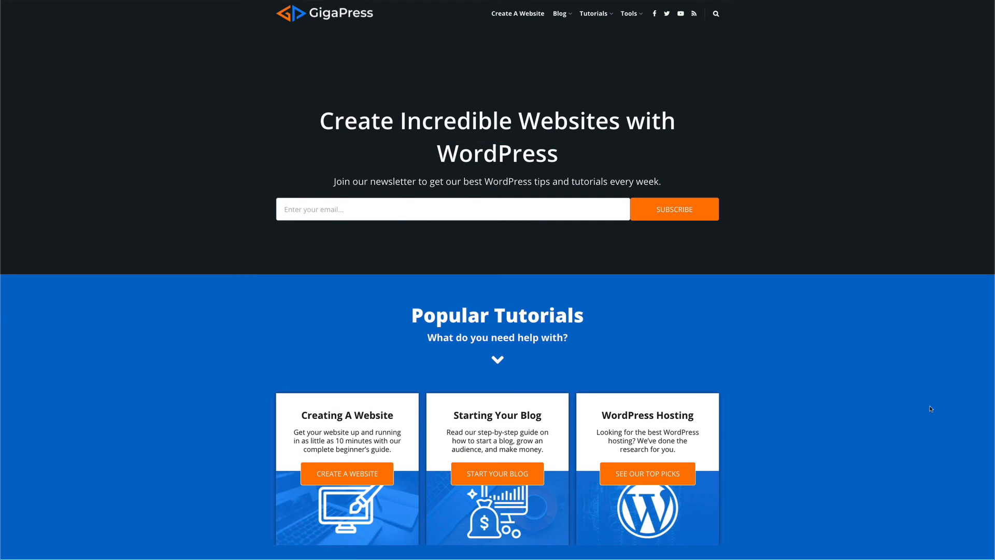
pyautogui.scroll(-4, 931, 409)
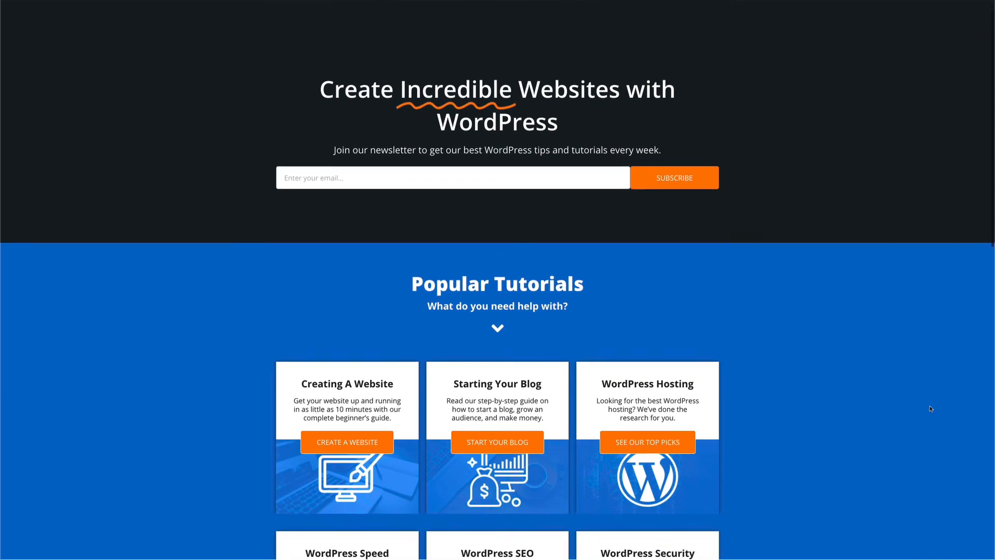
pyautogui.scroll(-5, 931, 410)
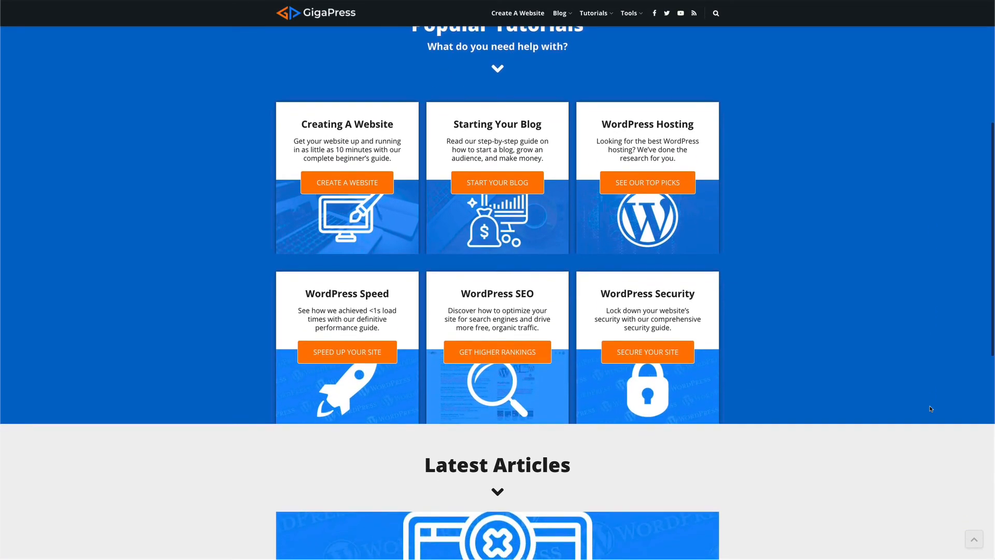
pyautogui.scroll(-4, 931, 409)
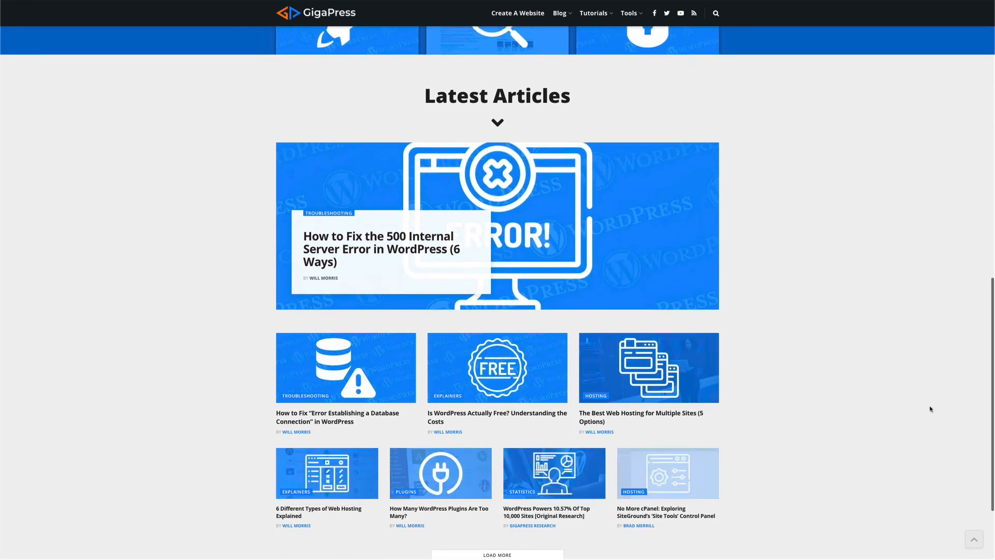
pyautogui.scroll(-2, 931, 409)
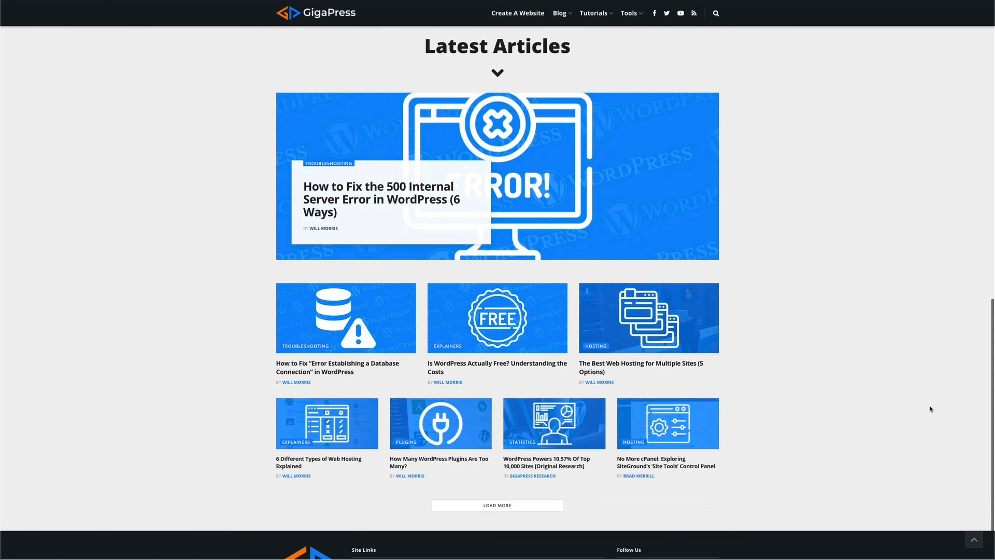
pyautogui.scroll(10, 931, 409)
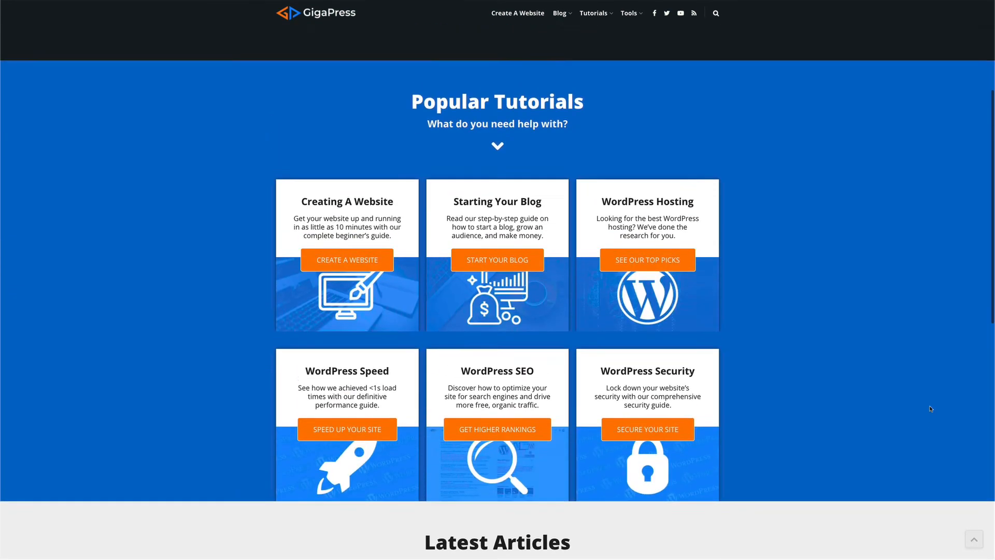